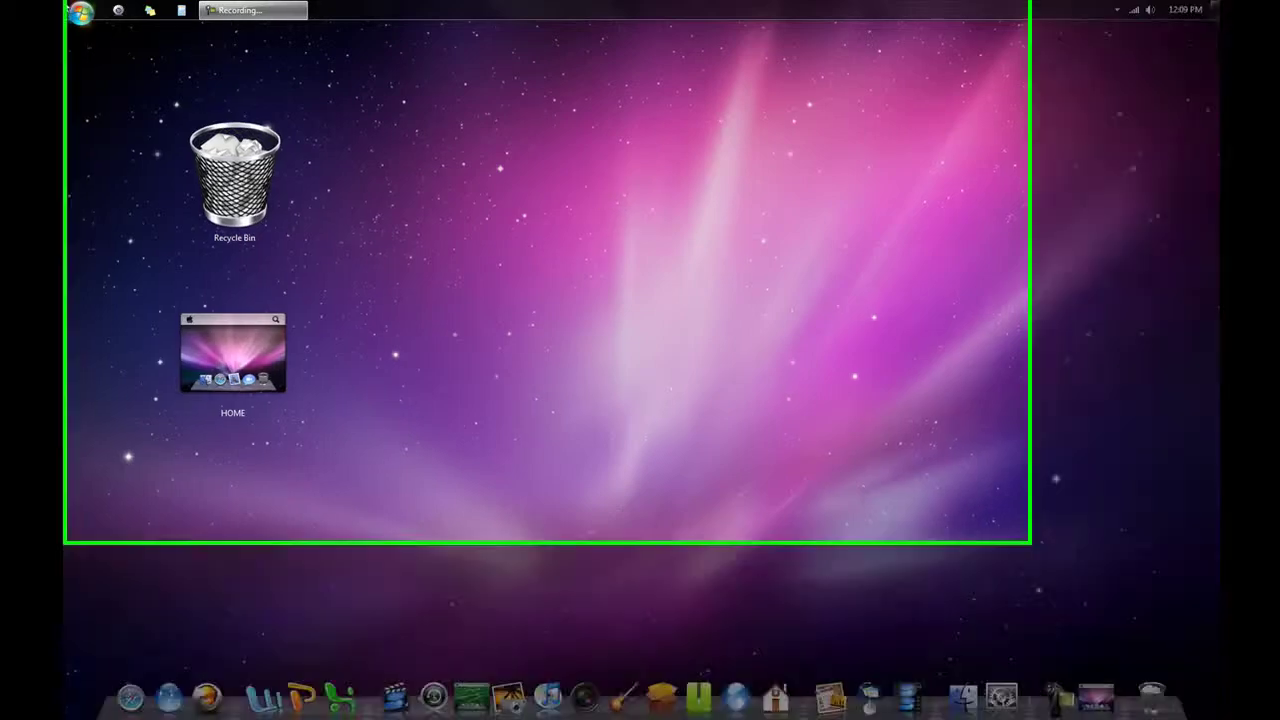
Step: Search Start for 'run' and run msconfig from the Run dialog to open System Configuration
{"action": "left_click", "coordinate": [72, 9]}
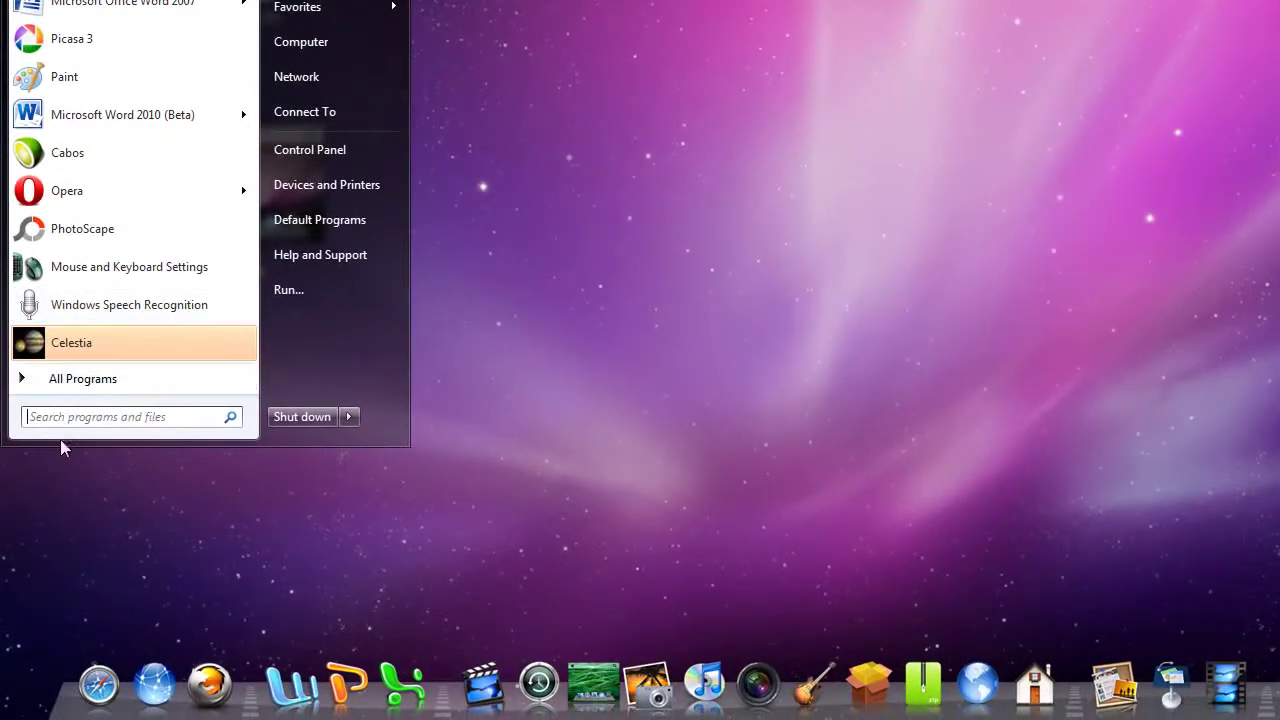
{"action": "left_click", "coordinate": [88, 418]}
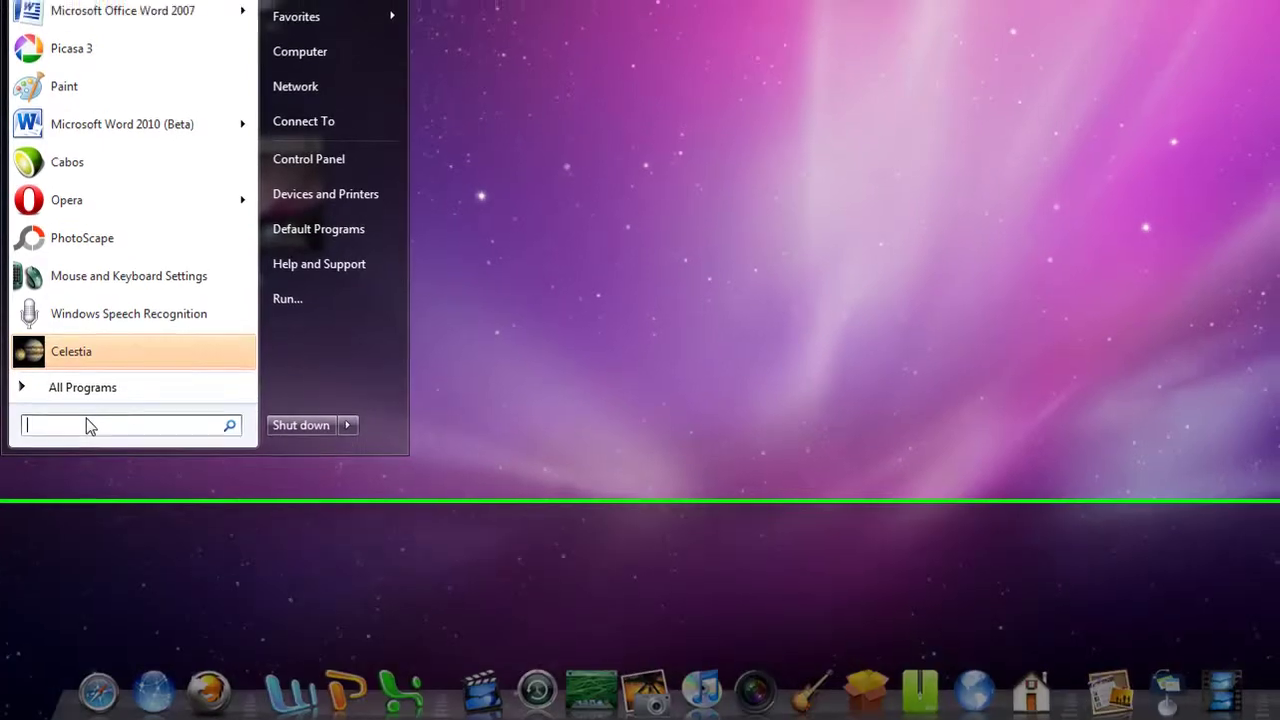
{"action": "type", "text": "run"}
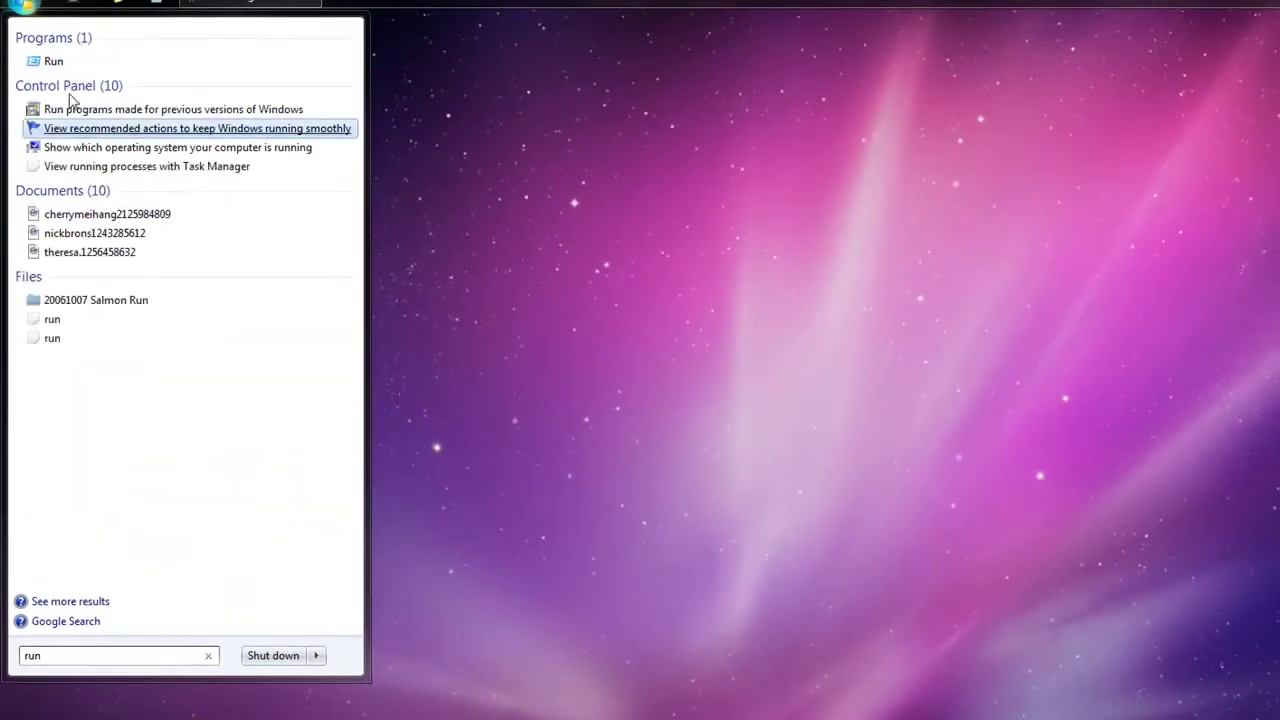
{"action": "left_click", "coordinate": [50, 61]}
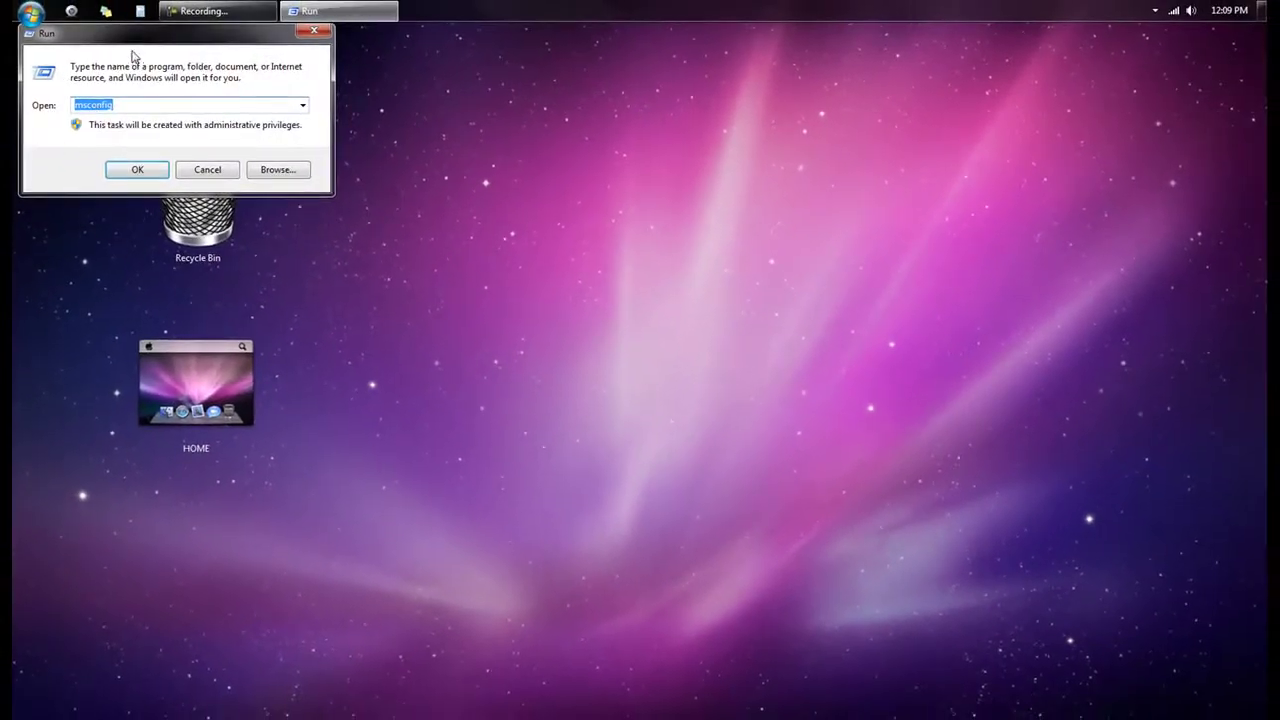
{"action": "left_click_drag", "start_coordinate": [145, 31], "coordinate": [603, 252]}
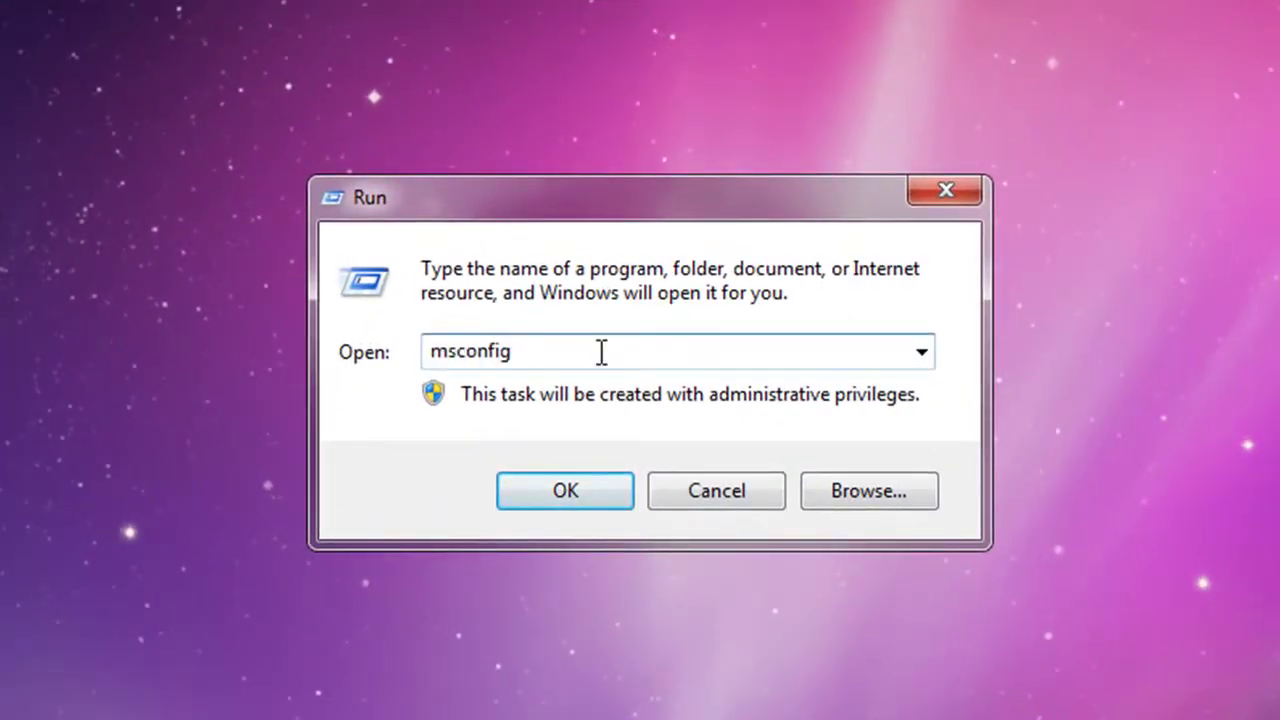
{"action": "left_click", "coordinate": [430, 350]}
{"action": "left_click", "coordinate": [551, 492]}
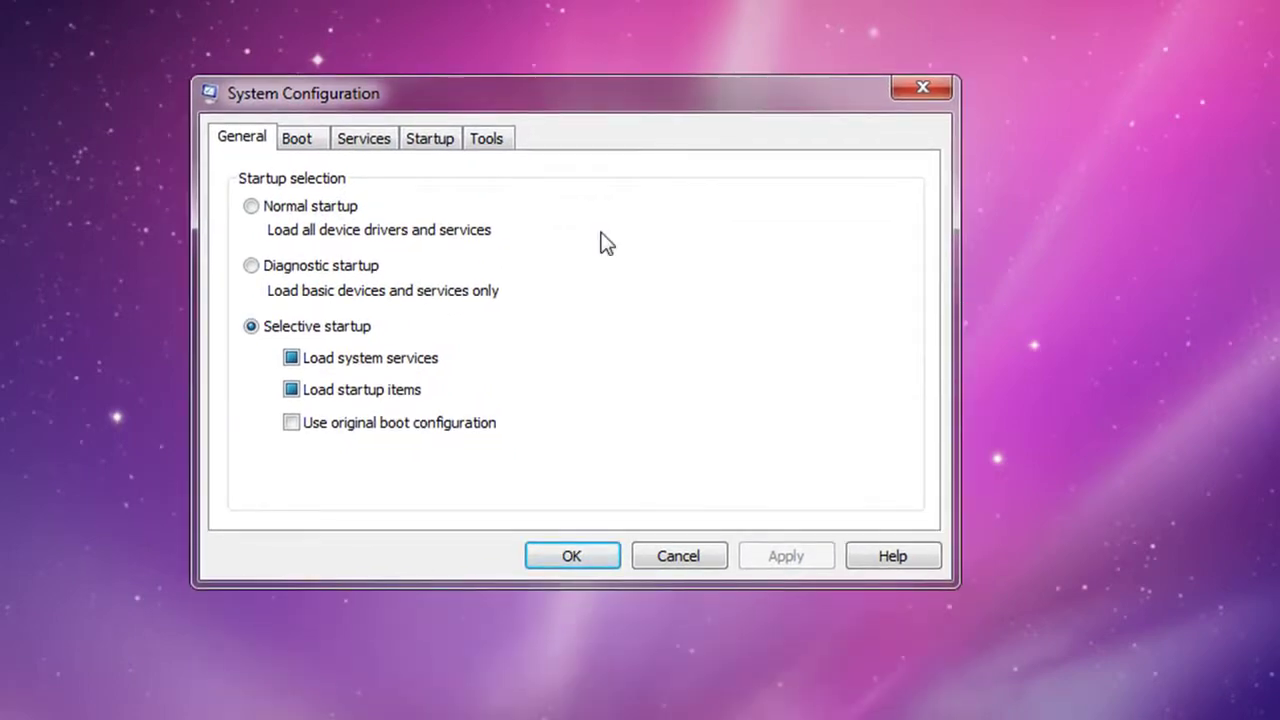
Step: On the Boot tab, set advanced boot options to use 2 processors and confirm
{"action": "left_click", "coordinate": [300, 142]}
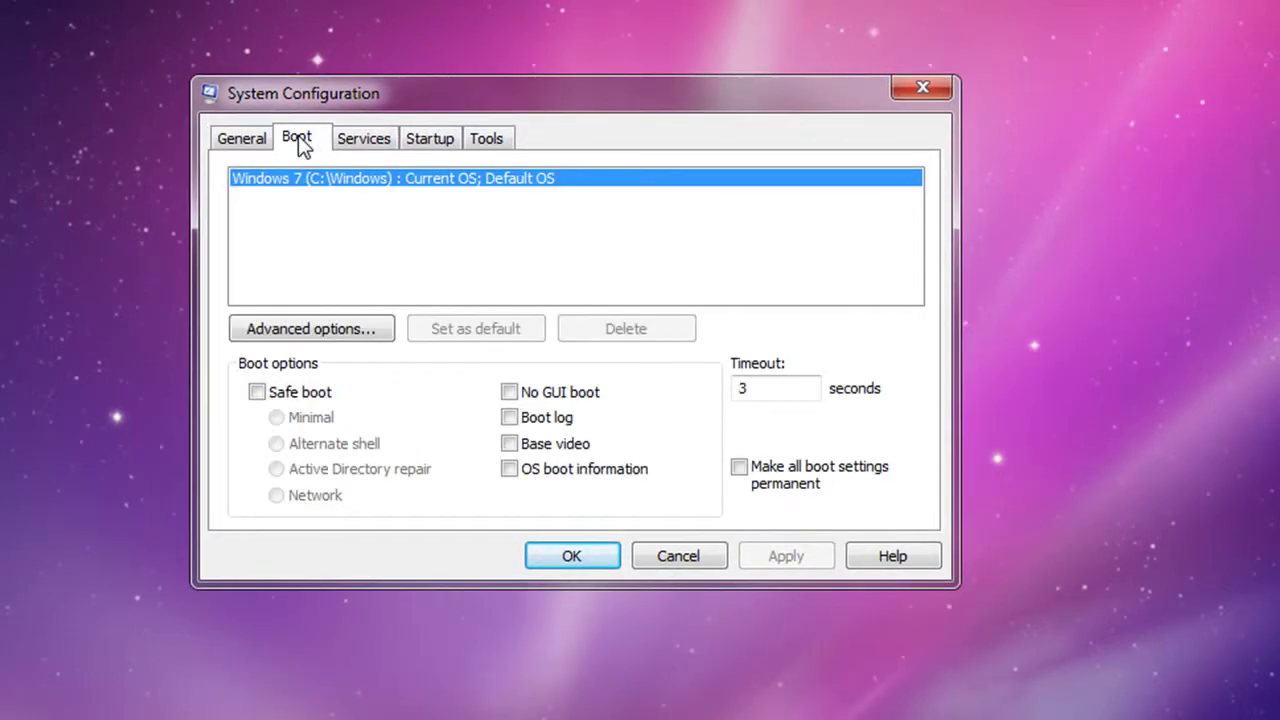
{"action": "left_click_drag", "start_coordinate": [805, 392], "coordinate": [725, 382]}
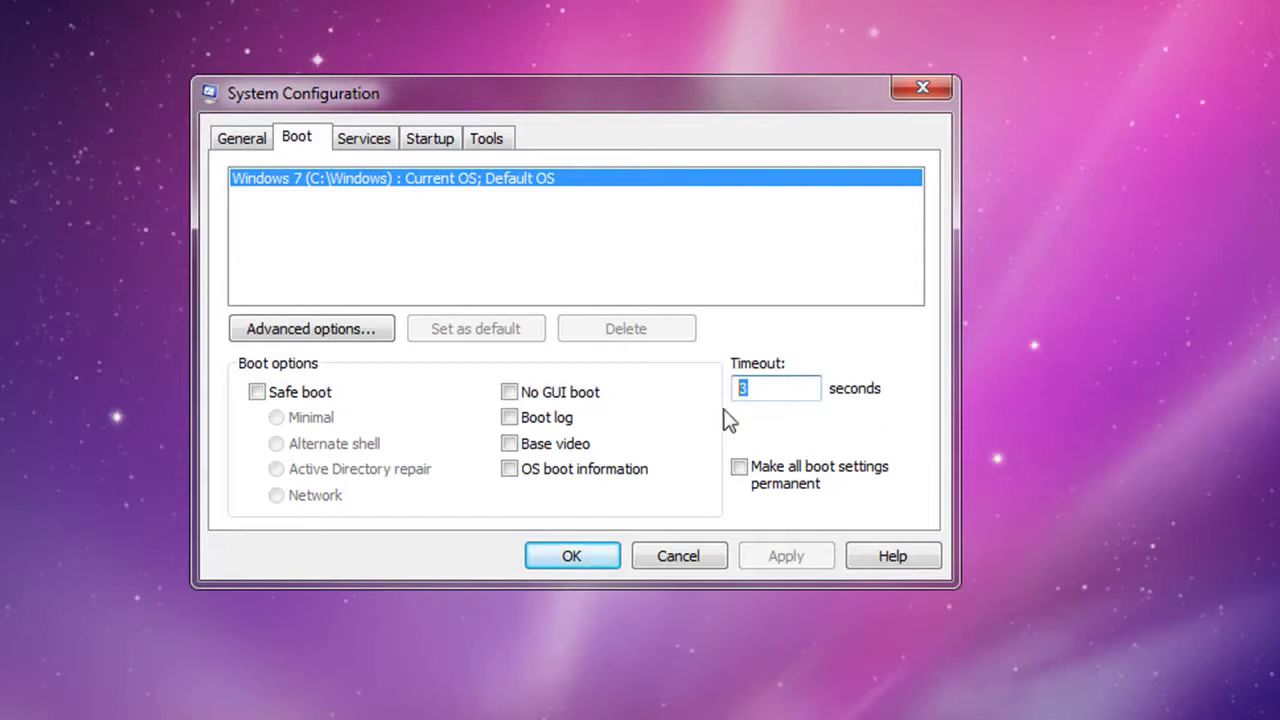
{"action": "left_click", "coordinate": [326, 337]}
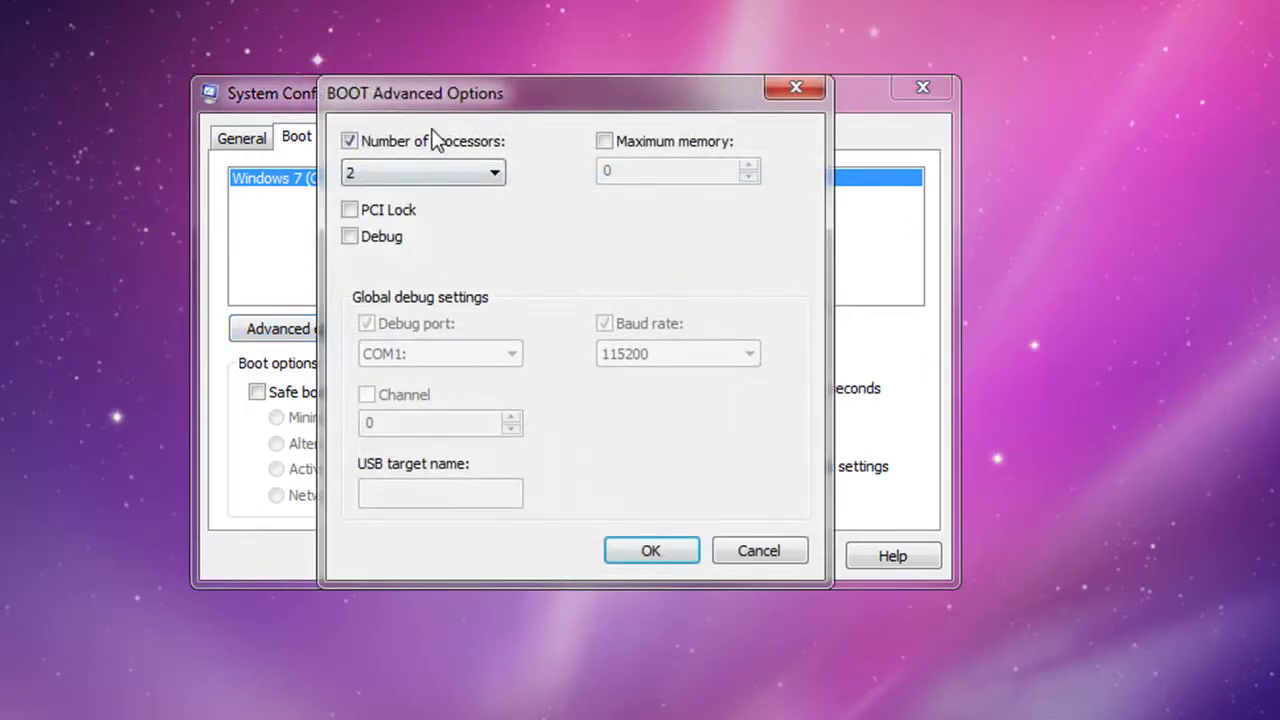
{"action": "left_click", "coordinate": [376, 175]}
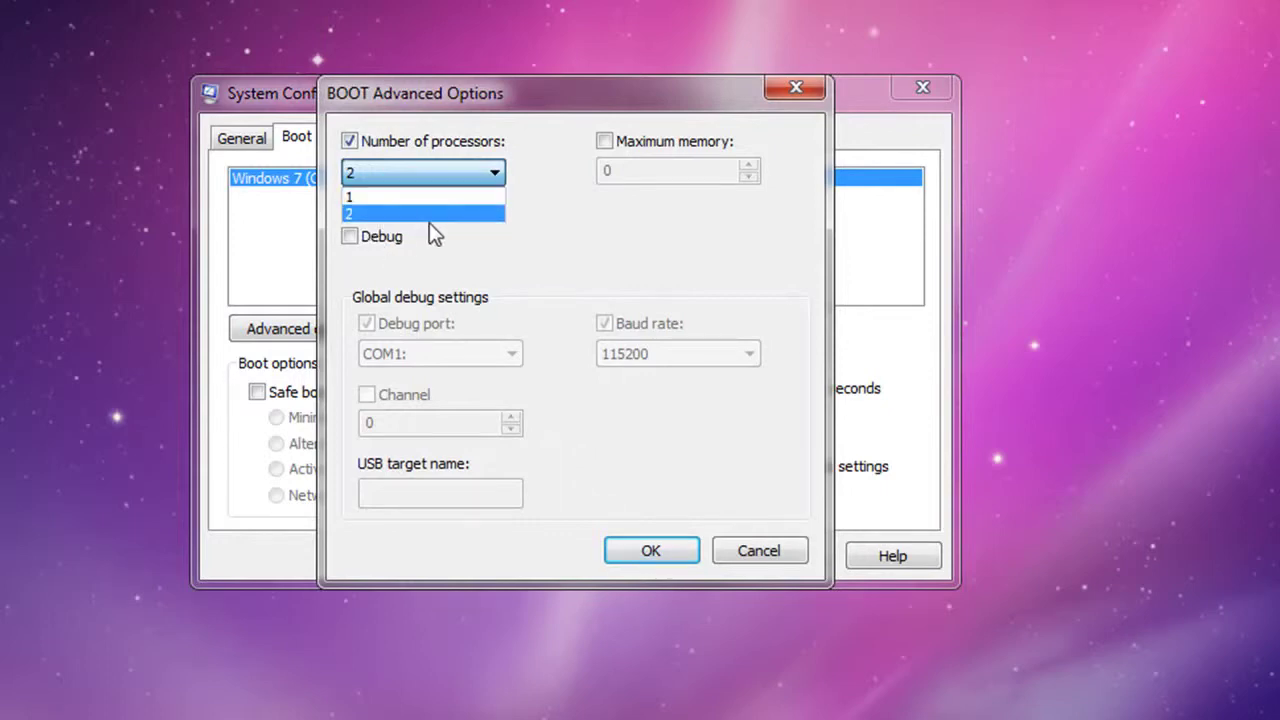
{"action": "left_click", "coordinate": [428, 214]}
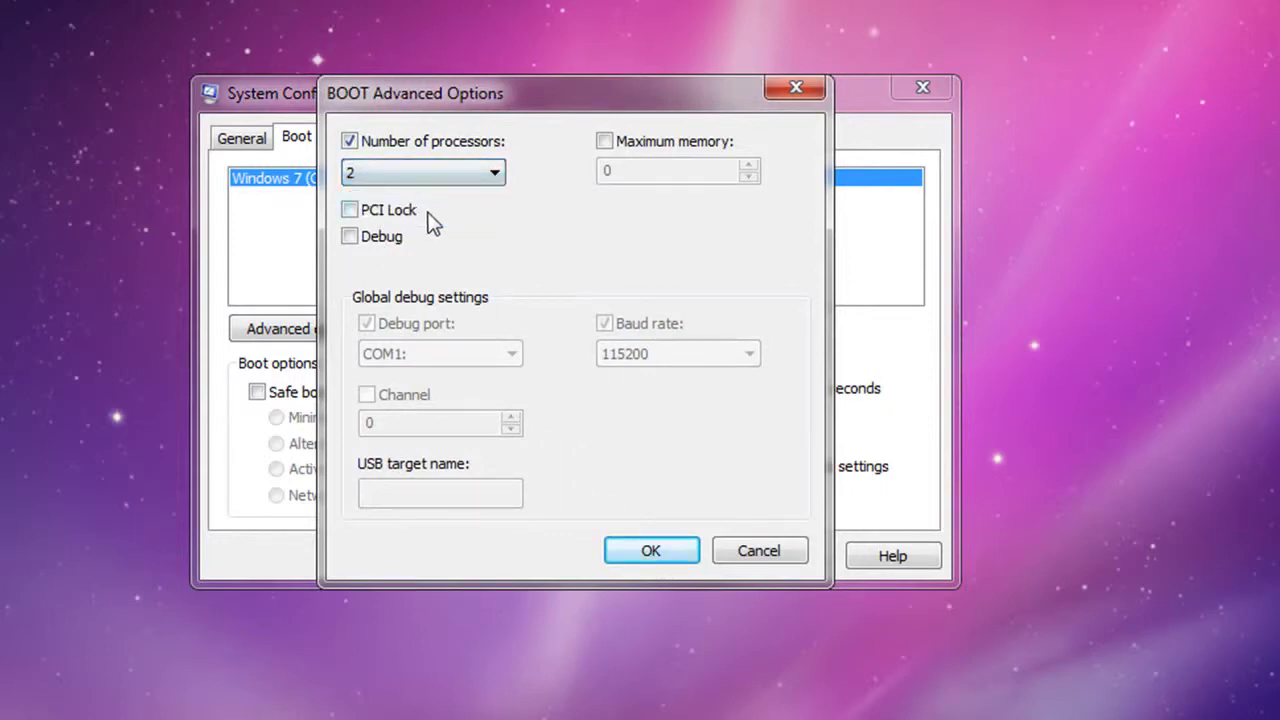
{"action": "left_click", "coordinate": [631, 547]}
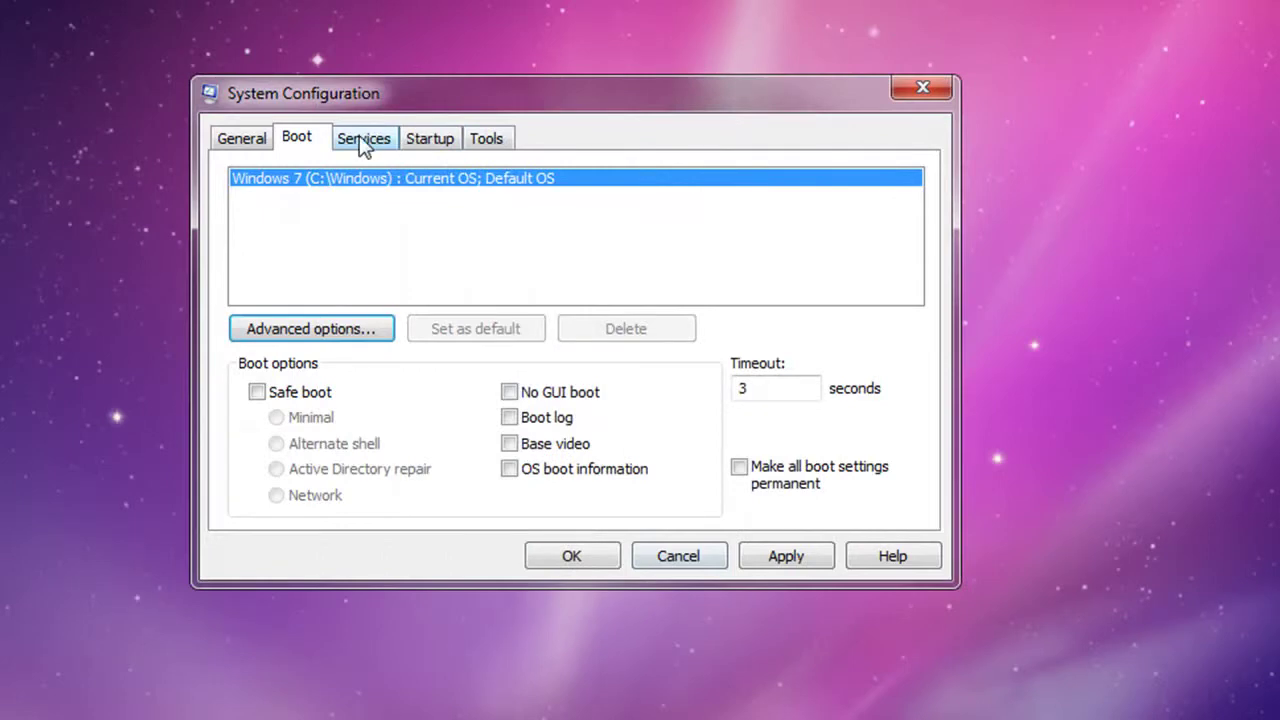
Step: Hide Microsoft services and review iPod Service, Bonjour Service and Apple Mobile Device
{"action": "left_click", "coordinate": [360, 142]}
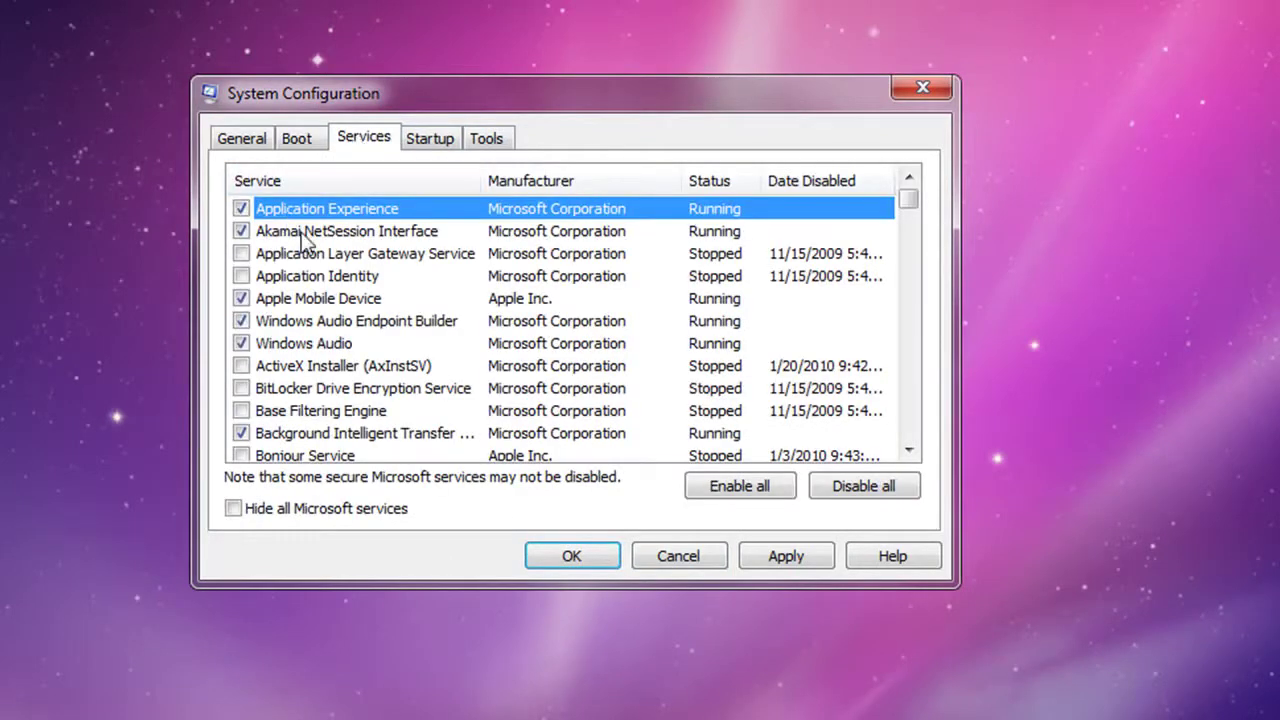
{"action": "left_click", "coordinate": [234, 511]}
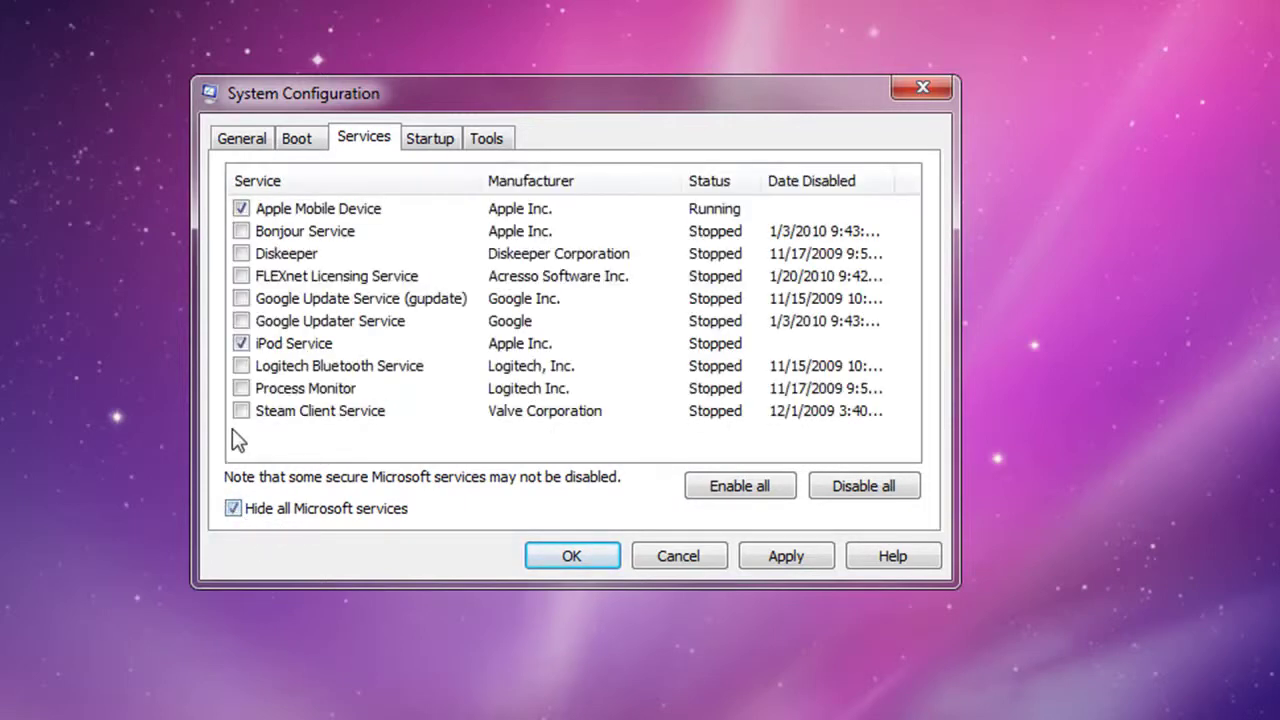
{"action": "left_click", "coordinate": [280, 343]}
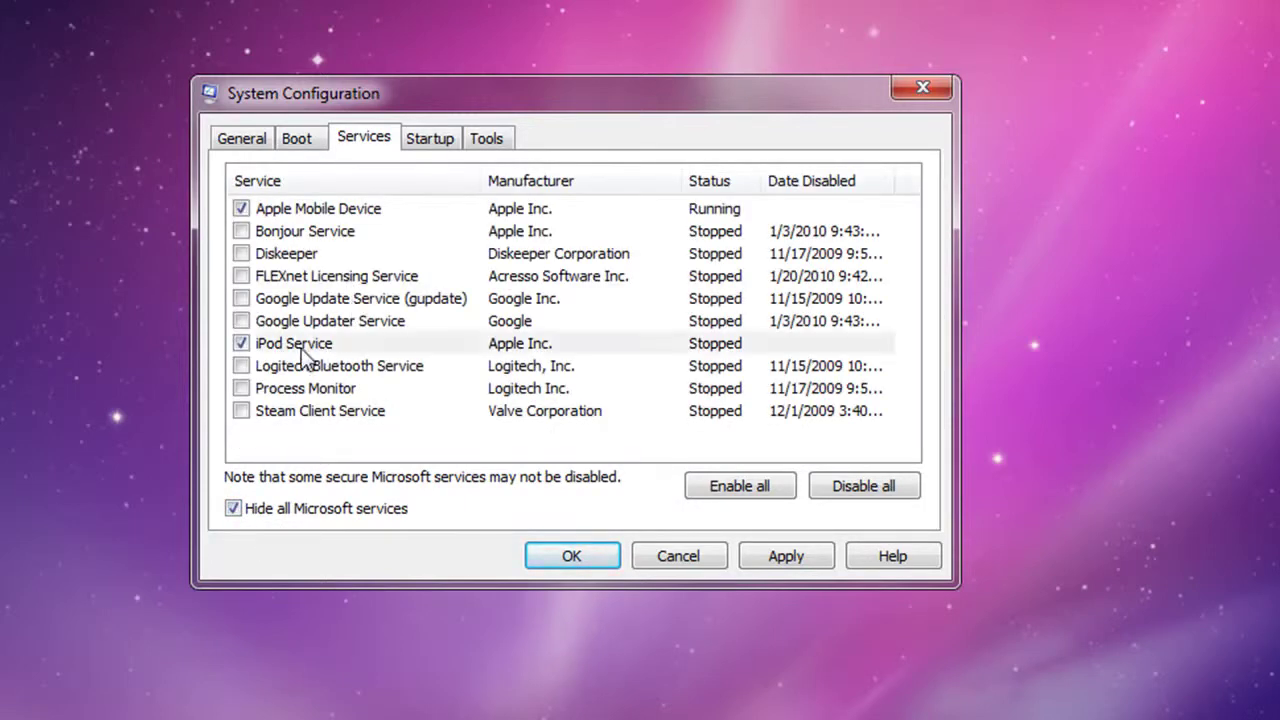
{"action": "left_click", "coordinate": [340, 230]}
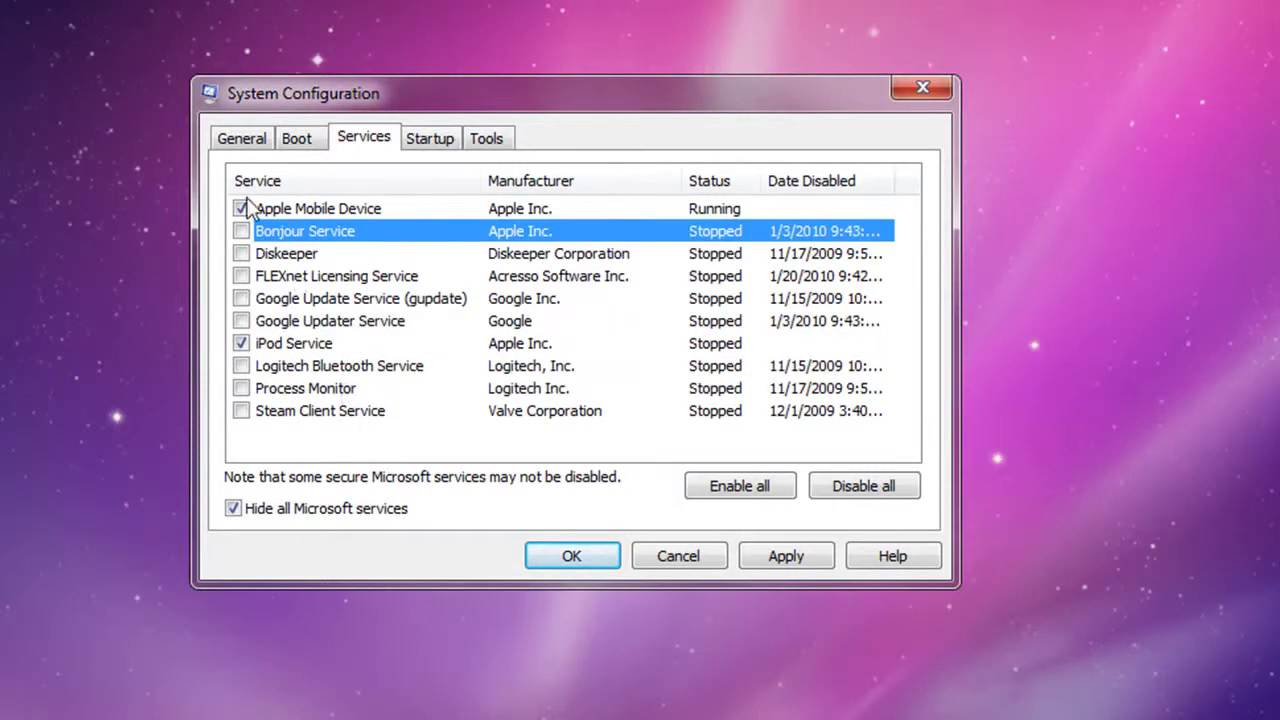
{"action": "left_click", "coordinate": [364, 214]}
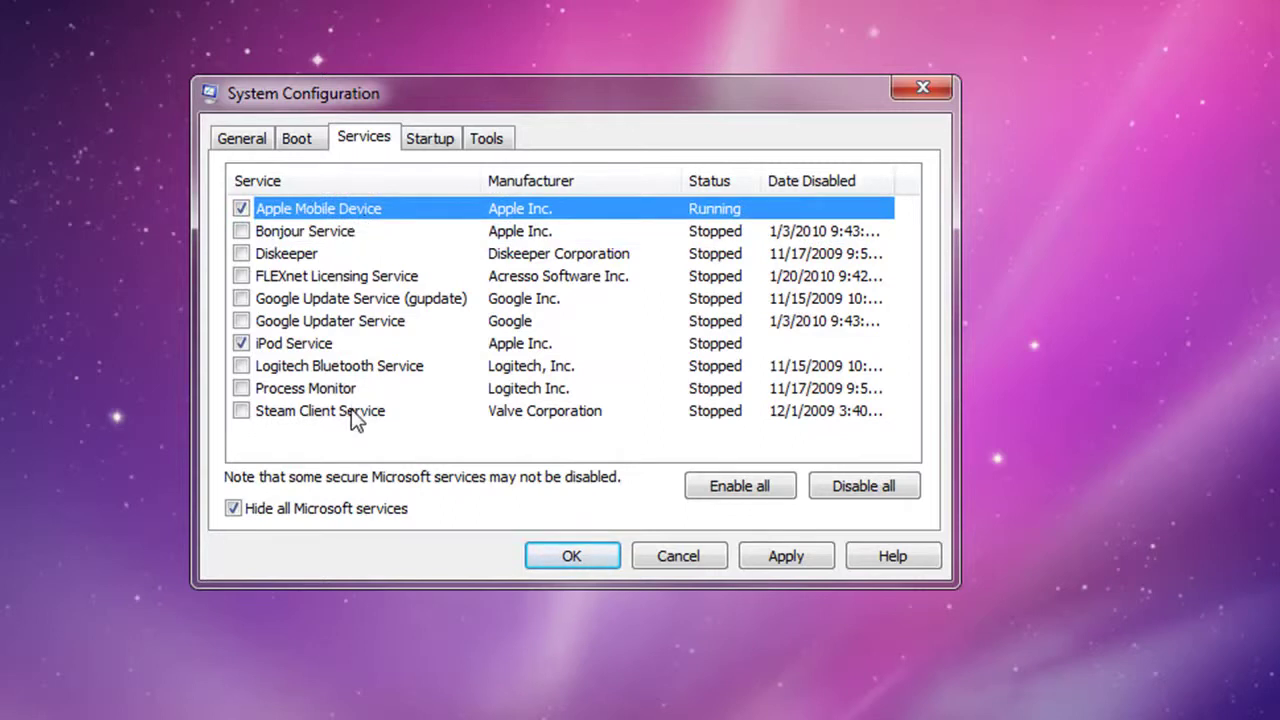
{"action": "left_click", "coordinate": [346, 346]}
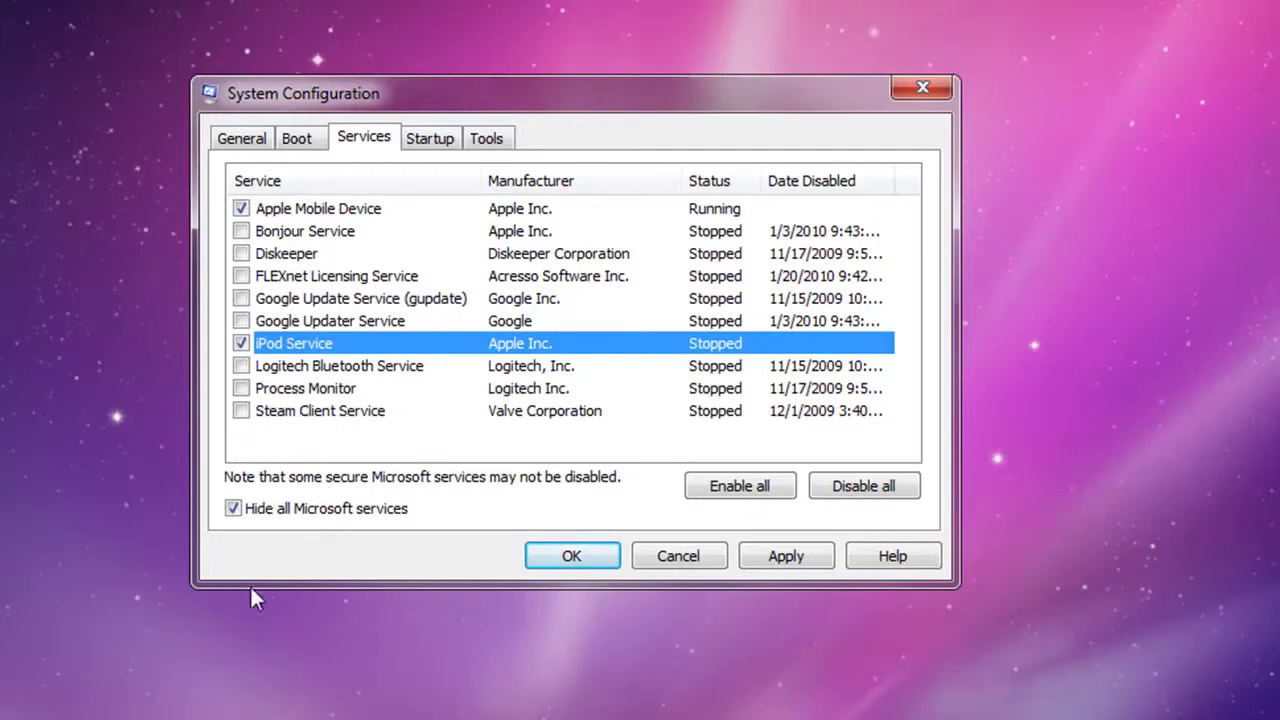
Step: Show Microsoft services again and scroll through the full services list
{"action": "left_click", "coordinate": [234, 510]}
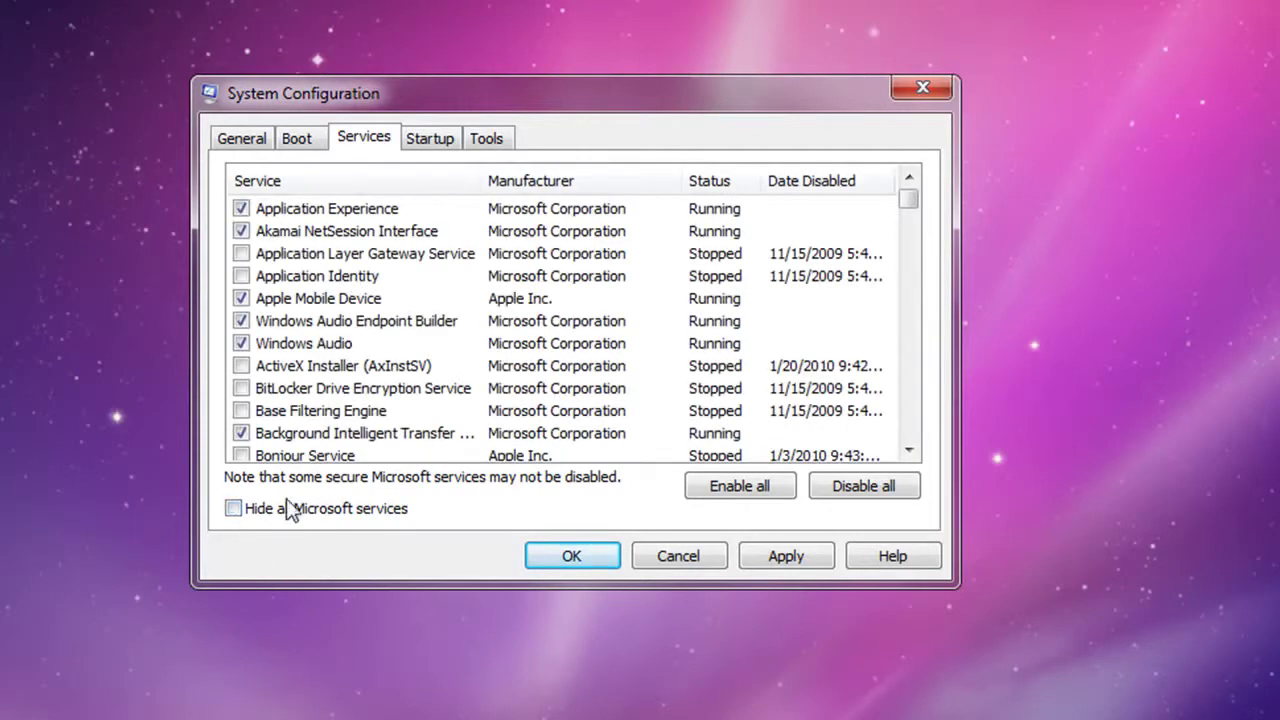
{"action": "left_click", "coordinate": [392, 279]}
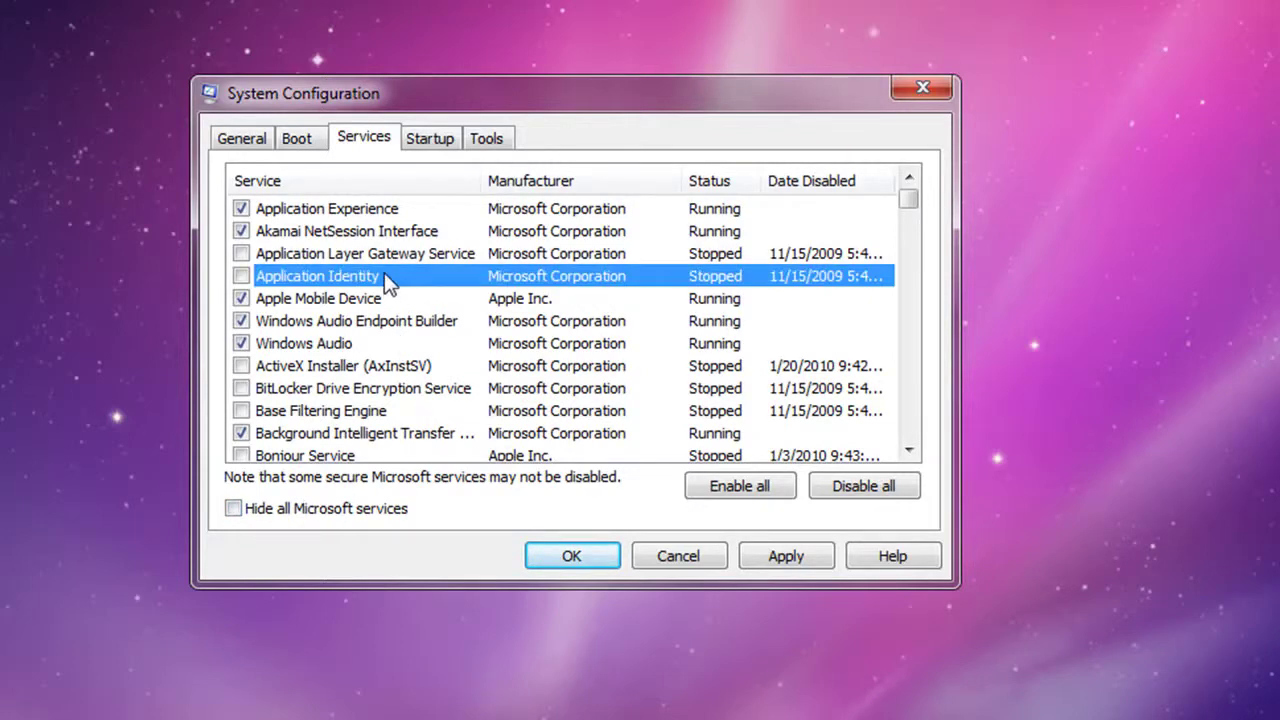
{"action": "scroll", "coordinate": [390, 283], "scroll_direction": "down", "scroll_amount": 7}
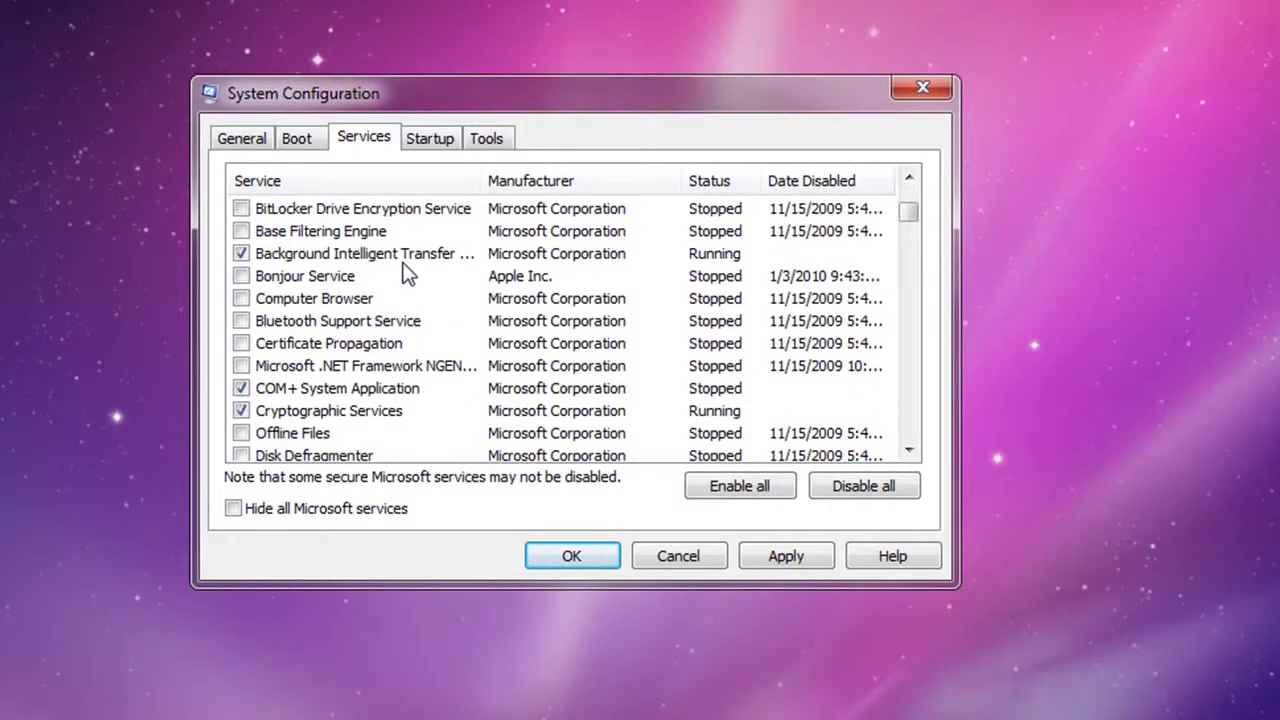
{"action": "scroll", "coordinate": [422, 276], "scroll_direction": "down", "scroll_amount": 15}
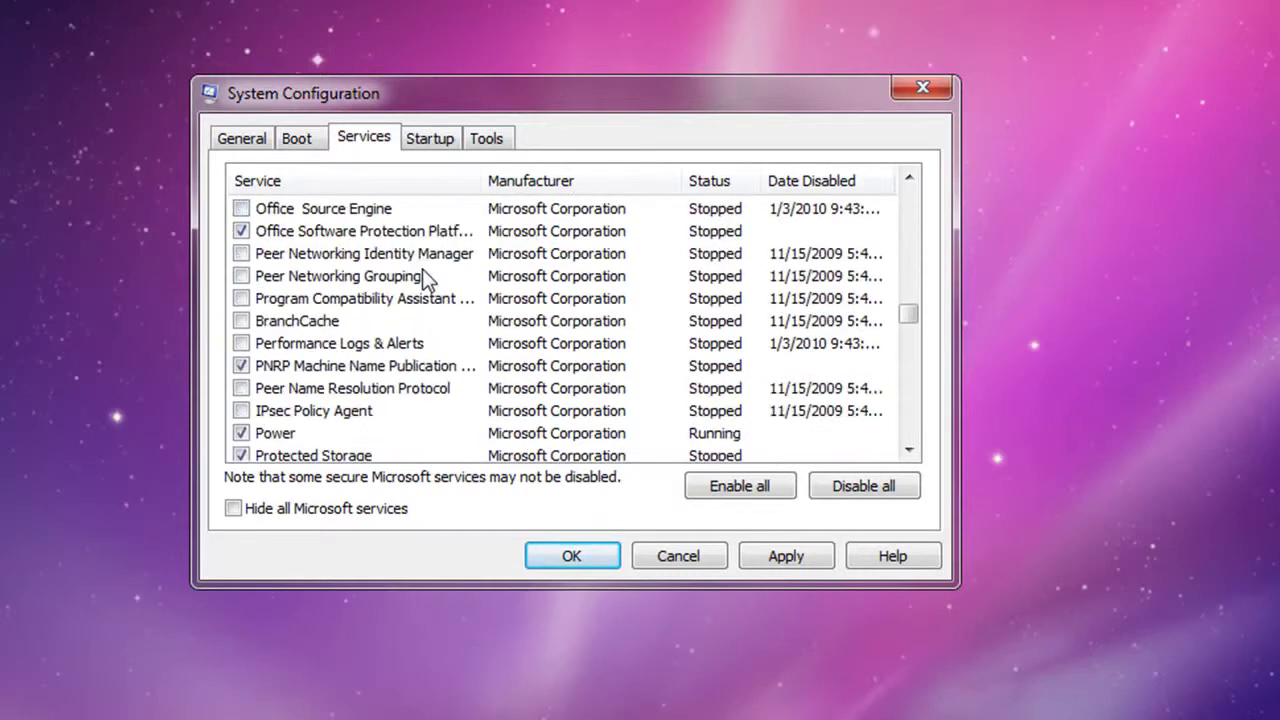
{"action": "scroll", "coordinate": [422, 279], "scroll_direction": "up", "scroll_amount": 20}
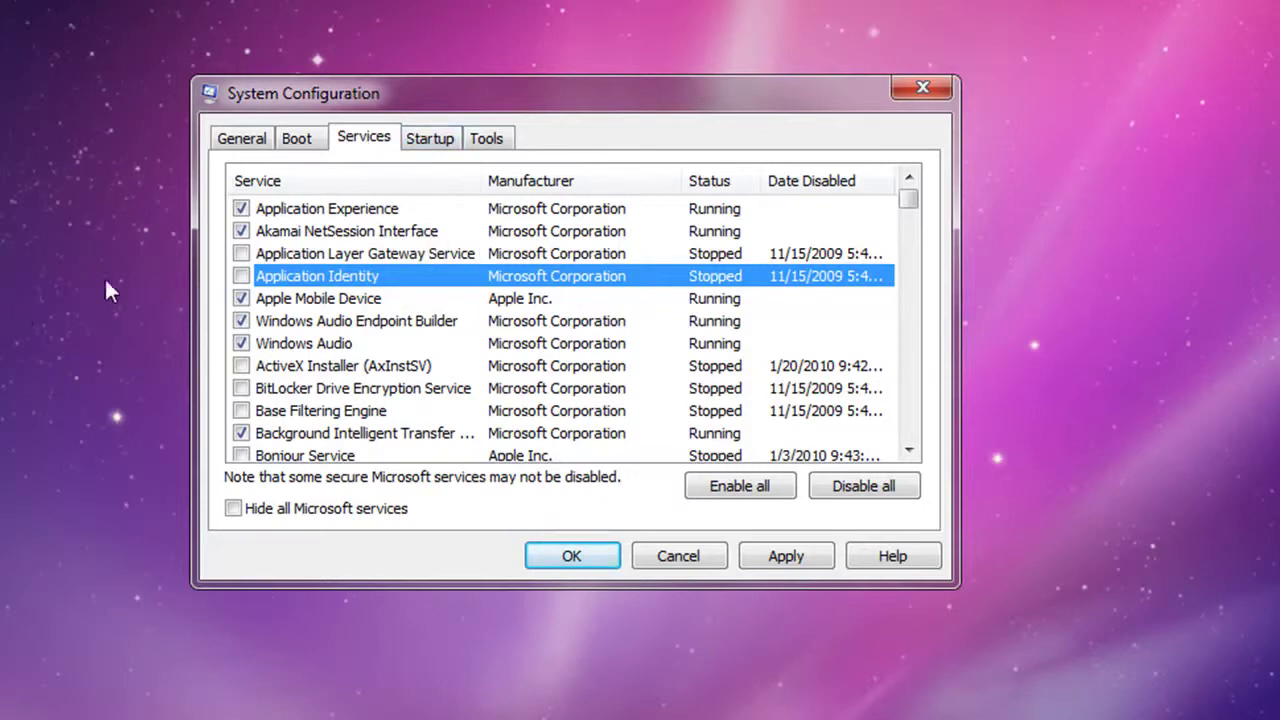
Step: On the Startup tab, leave only Logitech SetPoint and RK Launcher enabled
{"action": "left_click", "coordinate": [428, 139]}
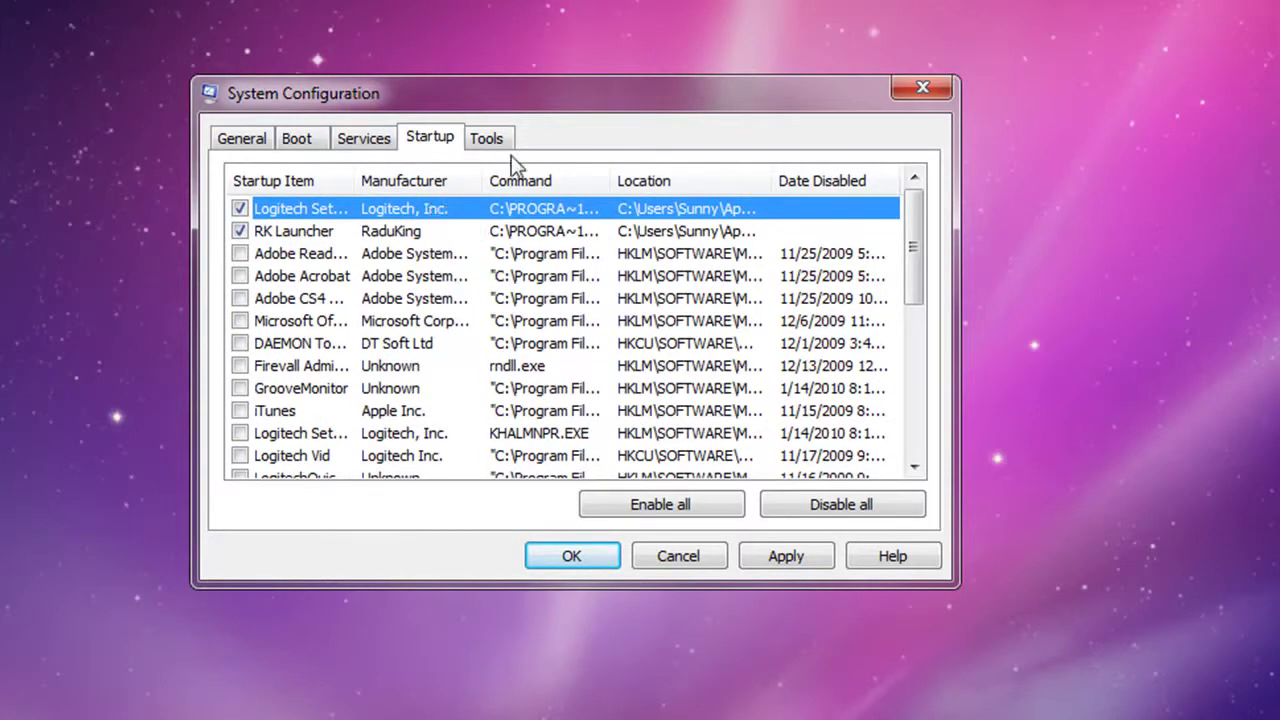
{"action": "left_click", "coordinate": [321, 230]}
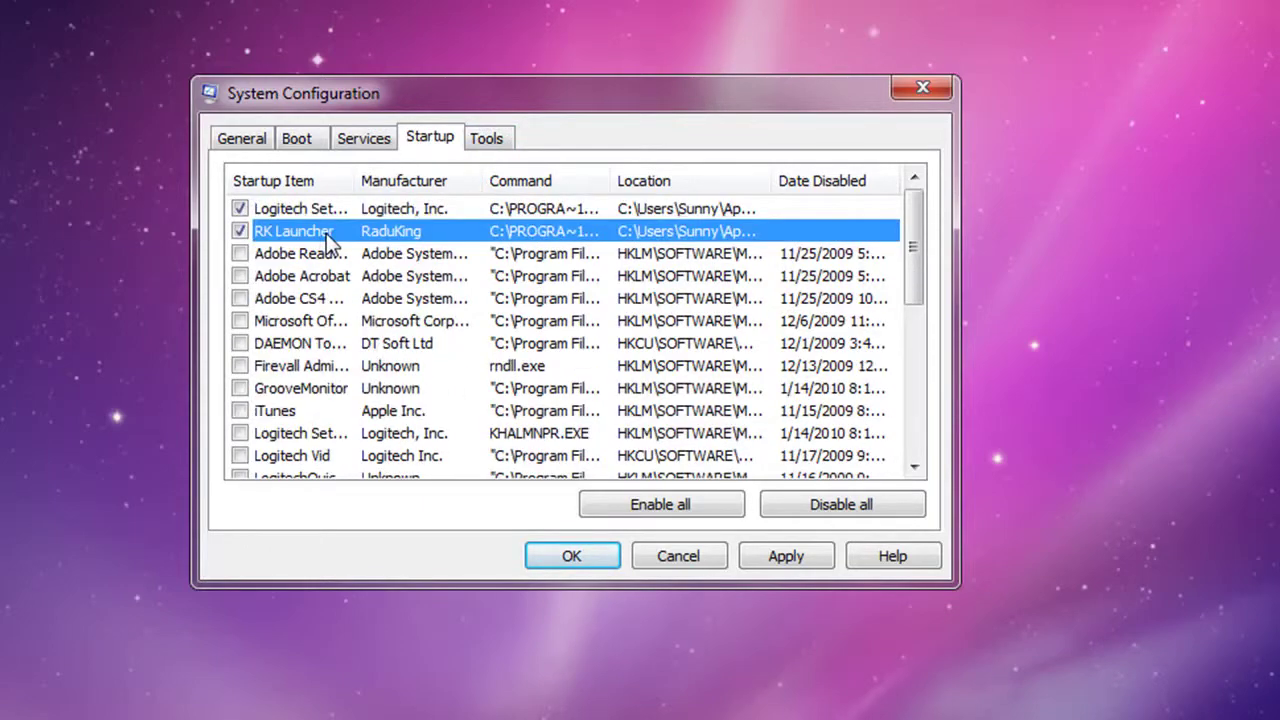
{"action": "left_click_drag", "start_coordinate": [354, 180], "coordinate": [456, 179]}
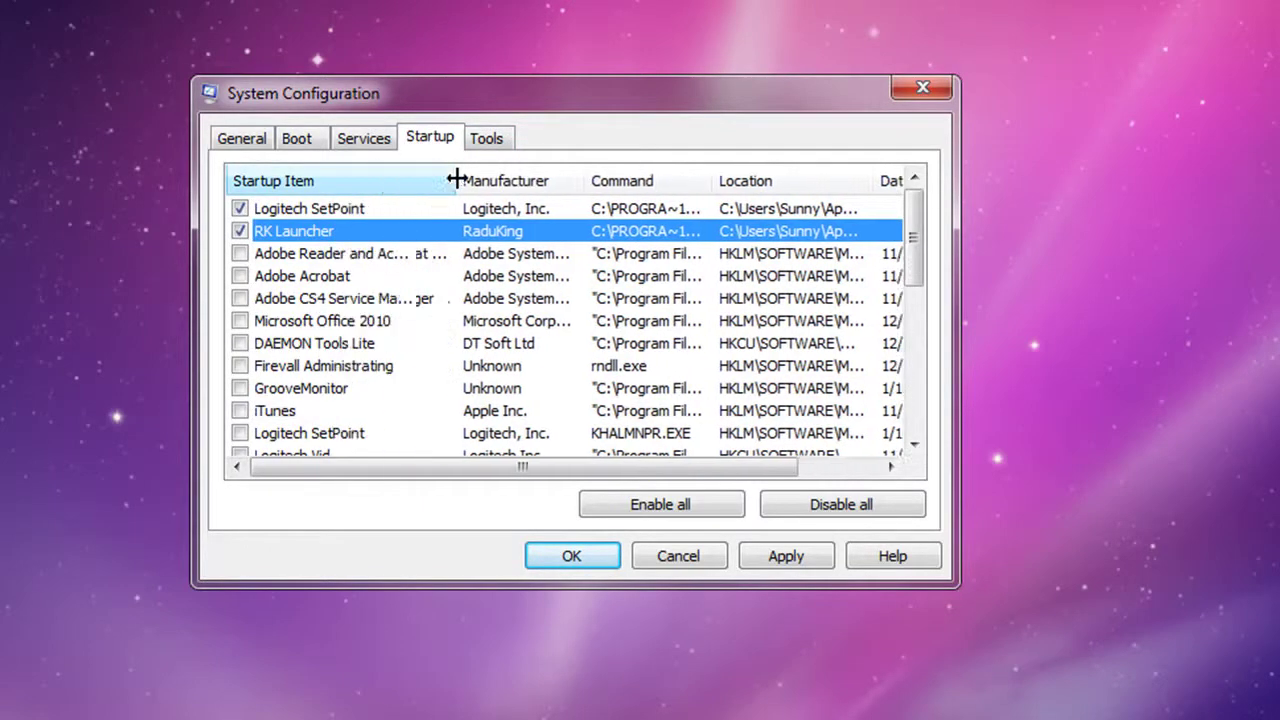
{"action": "left_click", "coordinate": [319, 208]}
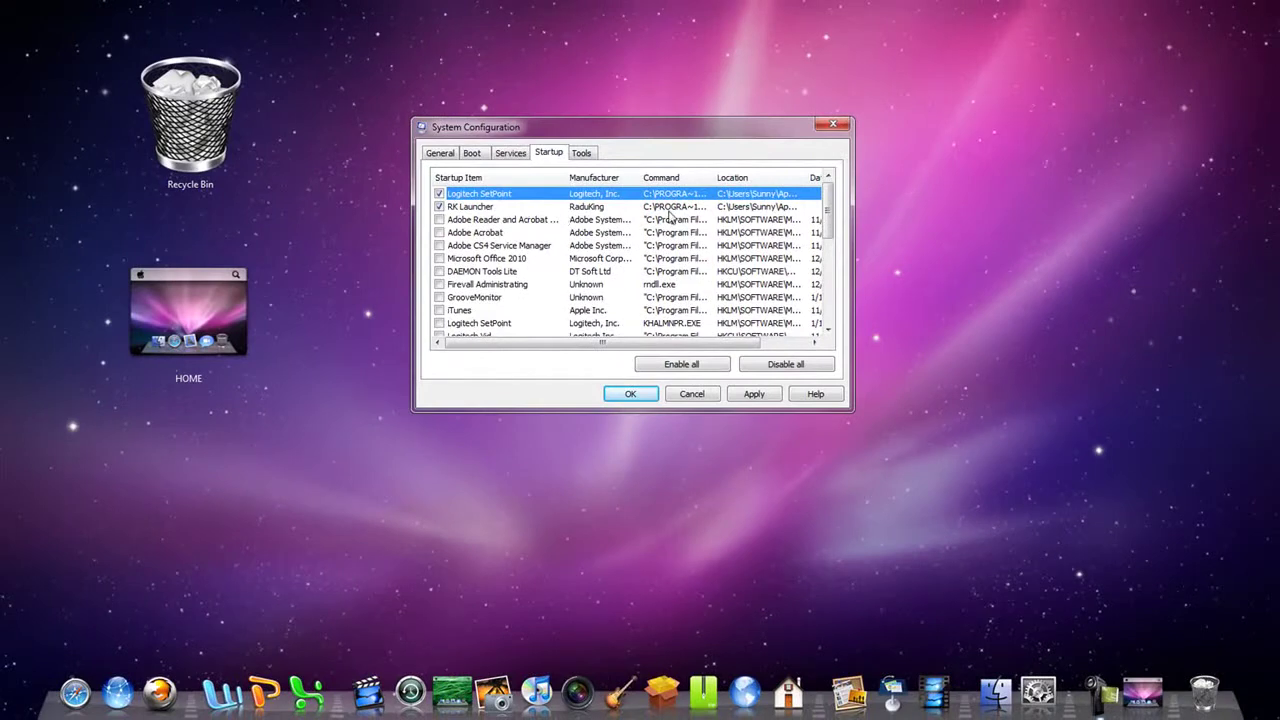
{"action": "left_click", "coordinate": [535, 207]}
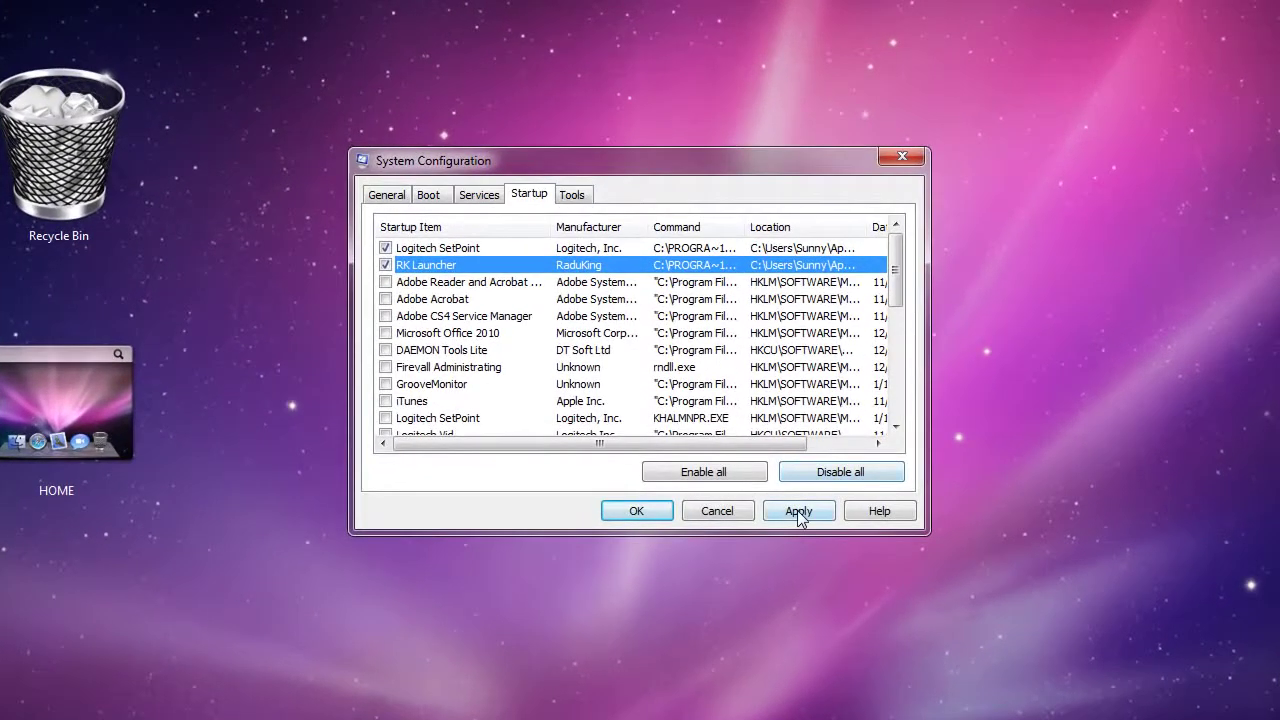
Step: Apply the startup changes and exit System Configuration without restarting
{"action": "left_click", "coordinate": [800, 512]}
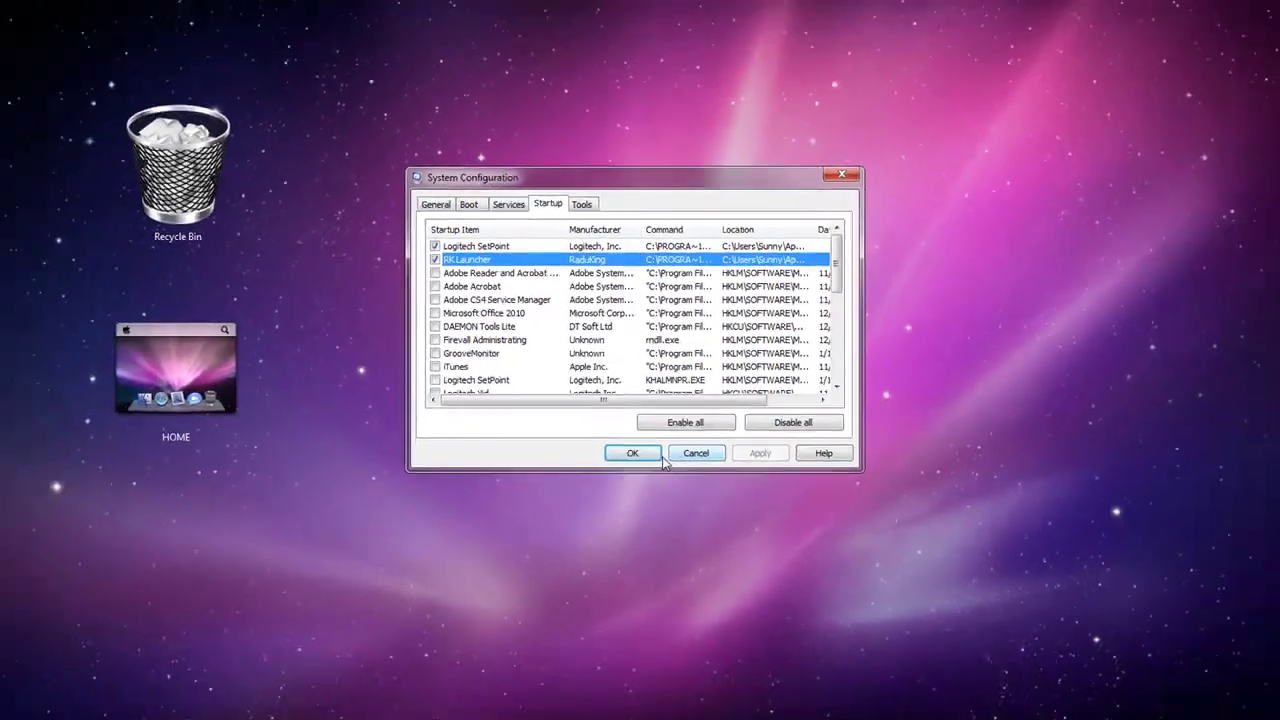
{"action": "left_click", "coordinate": [660, 454]}
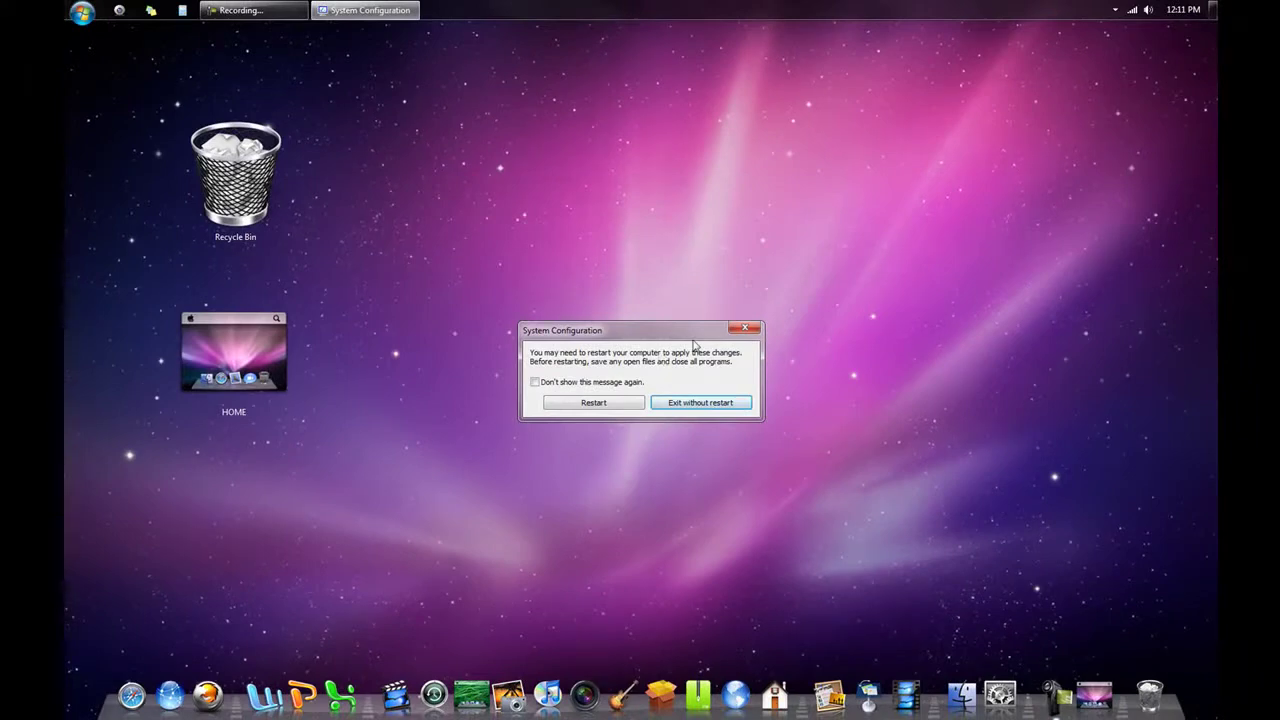
{"action": "left_click_drag", "start_coordinate": [693, 339], "coordinate": [687, 289]}
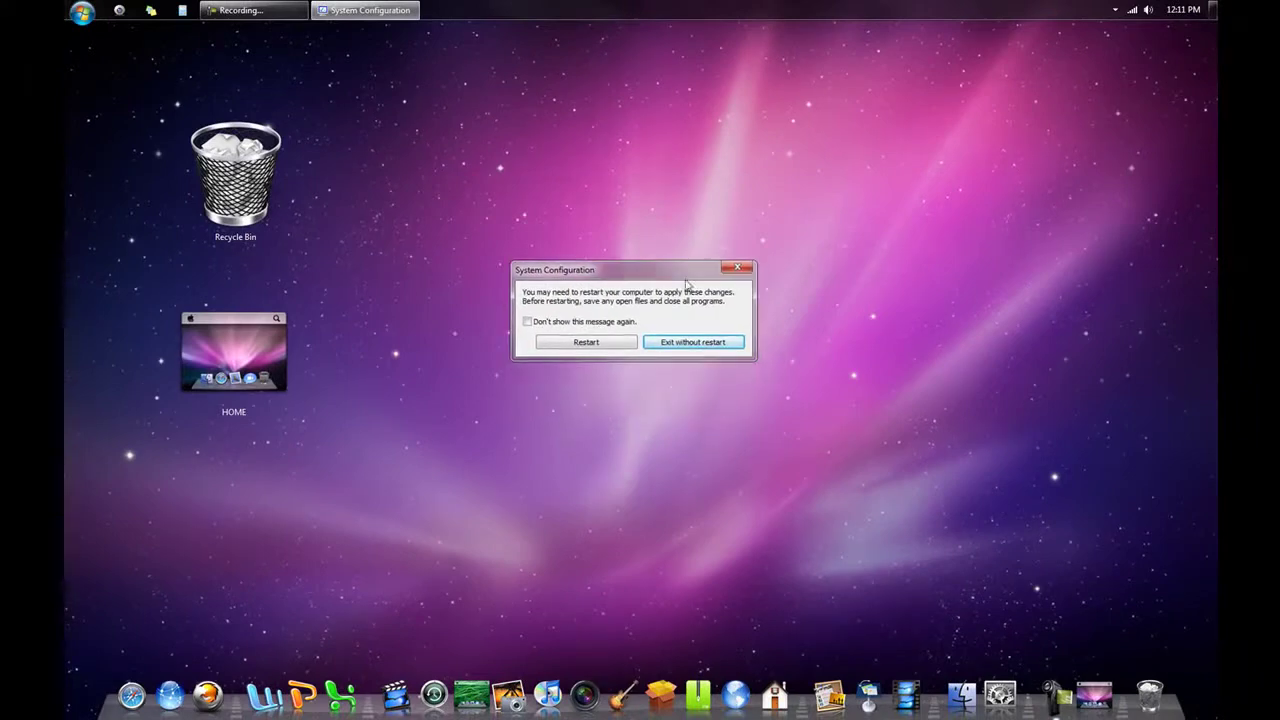
{"action": "left_click", "coordinate": [696, 352]}
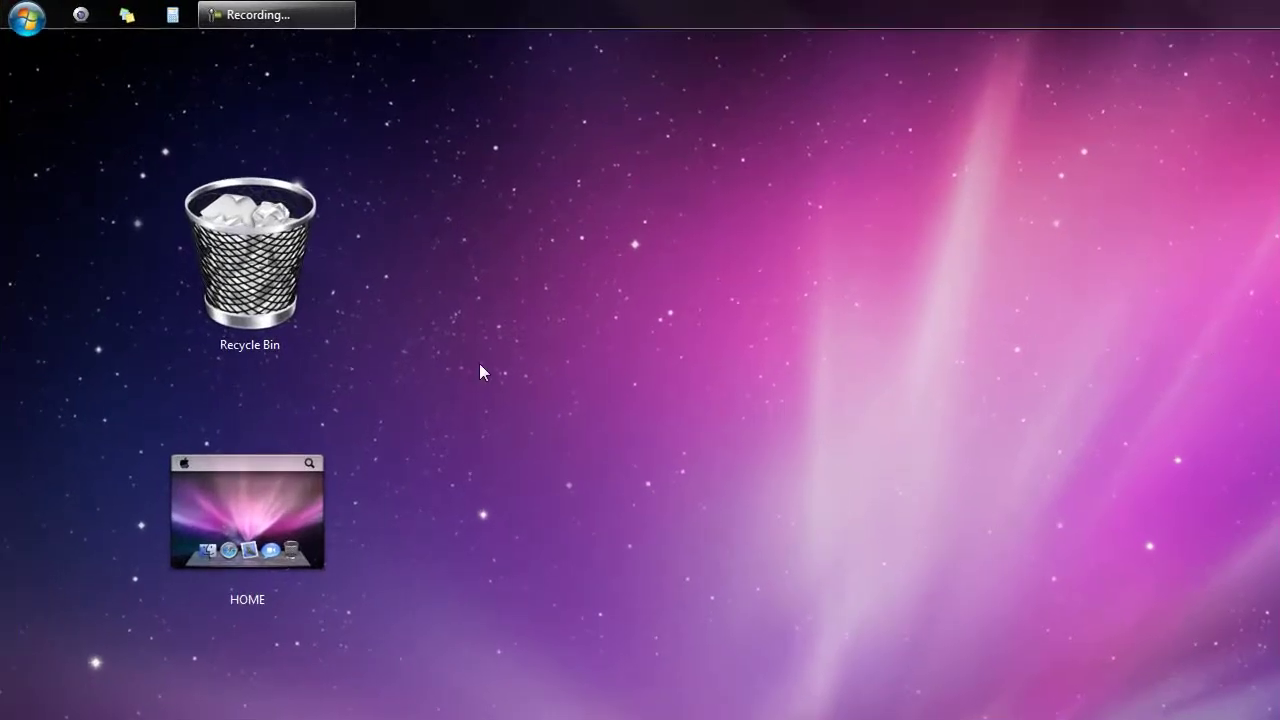
Step: Open the Control Panel from the Start menu
{"action": "left_click", "coordinate": [24, 10]}
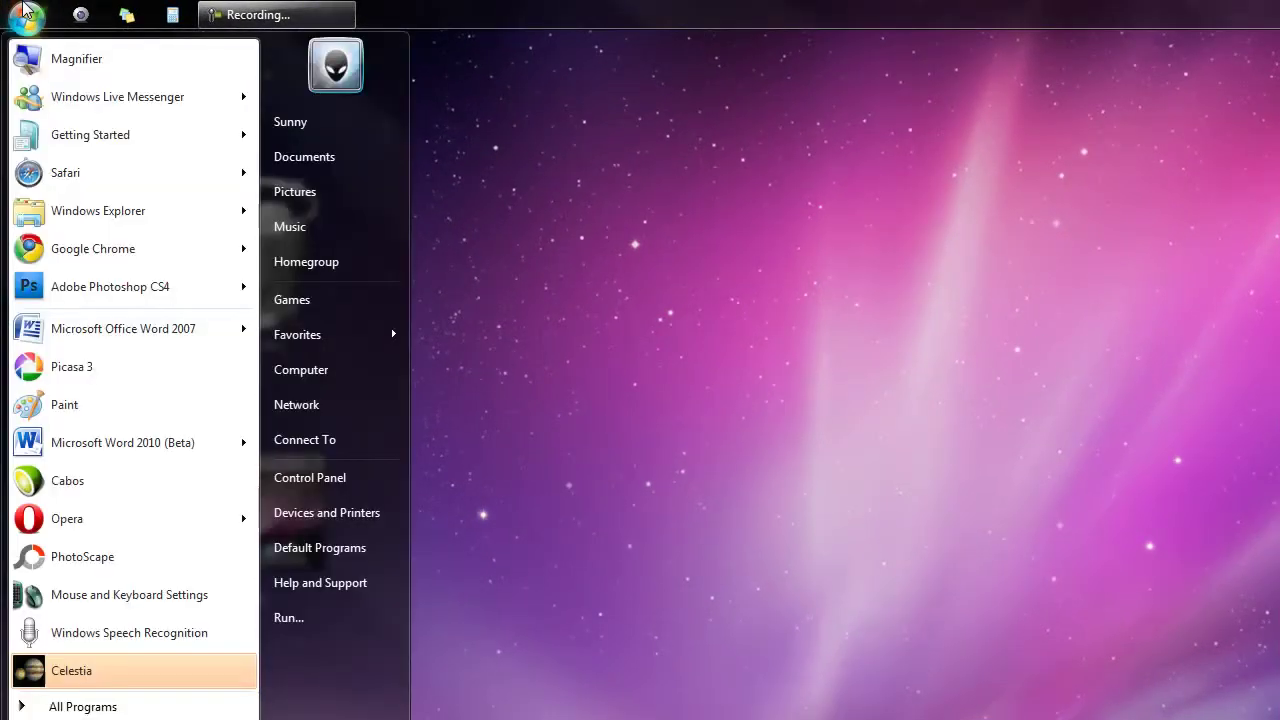
{"action": "left_click", "coordinate": [325, 482]}
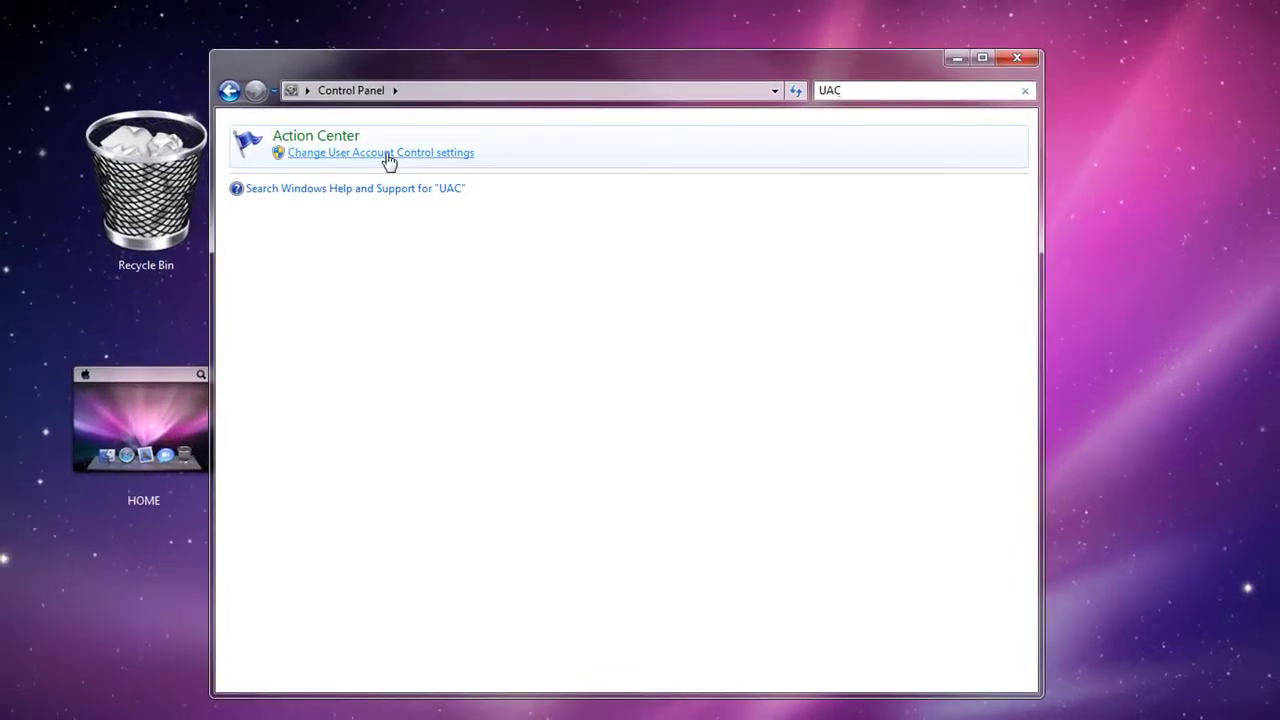
Step: Drag the User Account Control slider to Never notify and save the setting
{"action": "left_click", "coordinate": [440, 153]}
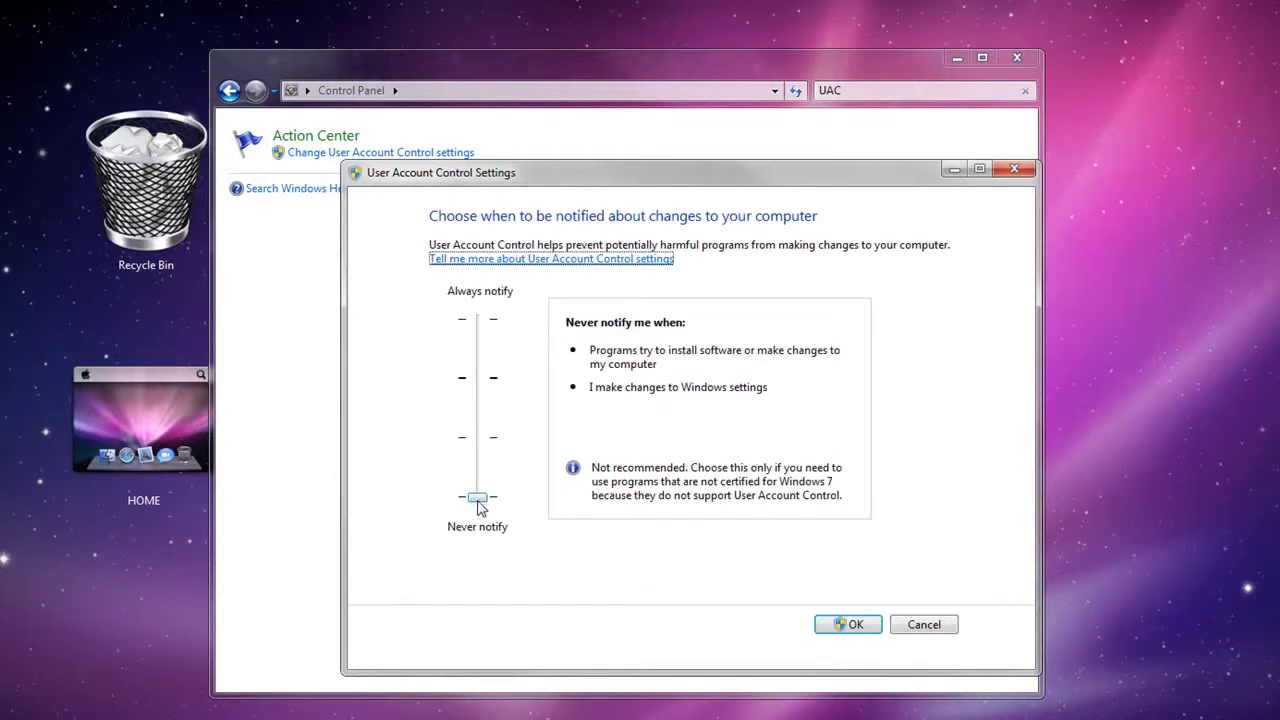
{"action": "left_click_drag", "start_coordinate": [476, 505], "coordinate": [476, 443]}
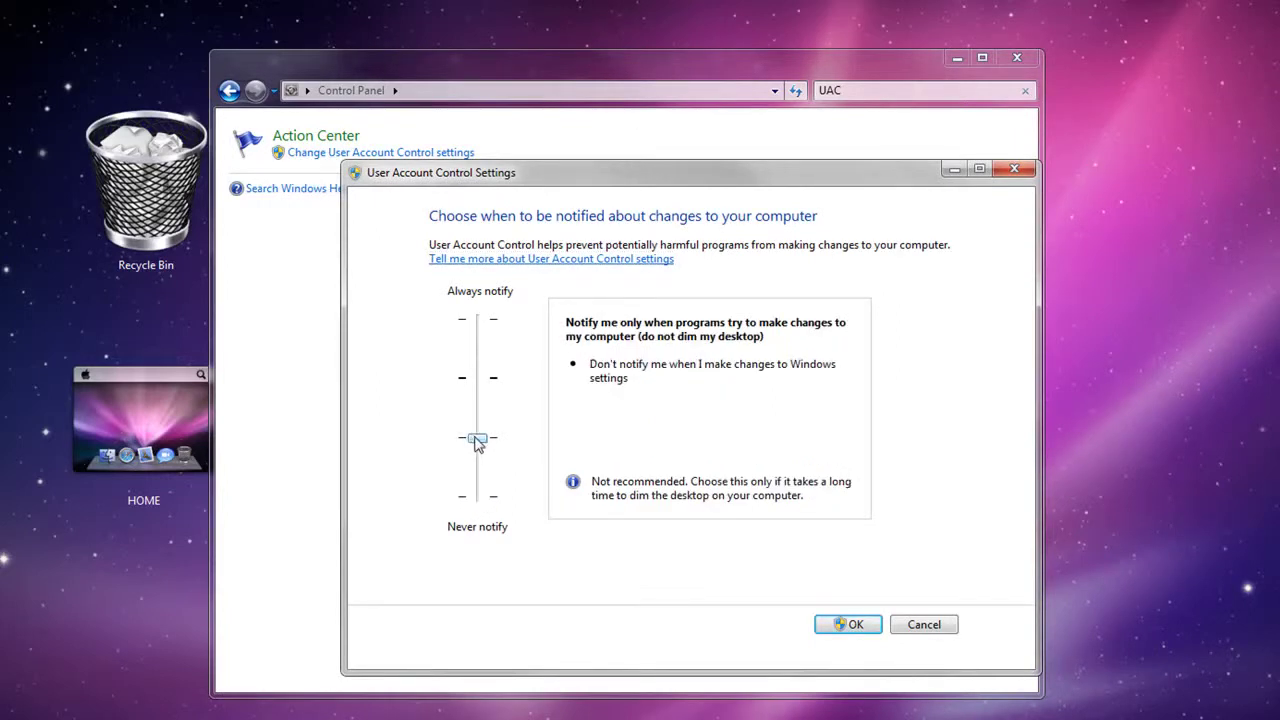
{"action": "left_click_drag", "start_coordinate": [484, 440], "coordinate": [477, 519]}
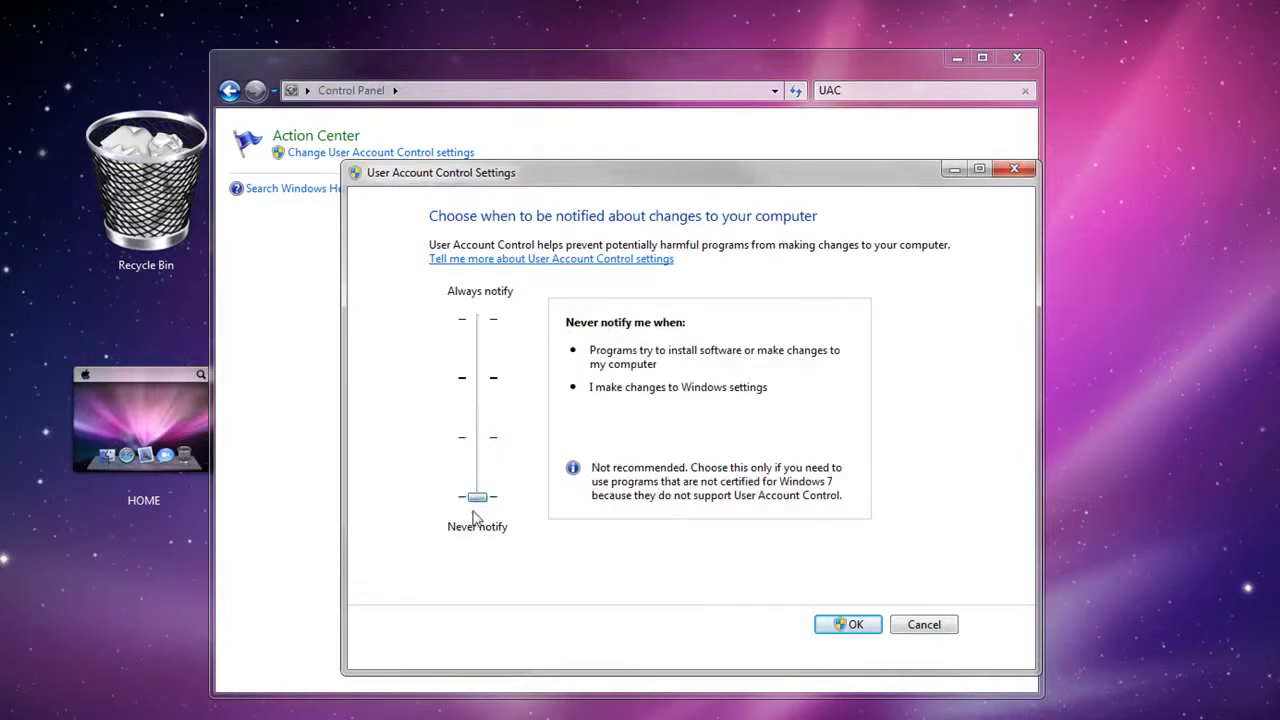
{"action": "left_click", "coordinate": [852, 625]}
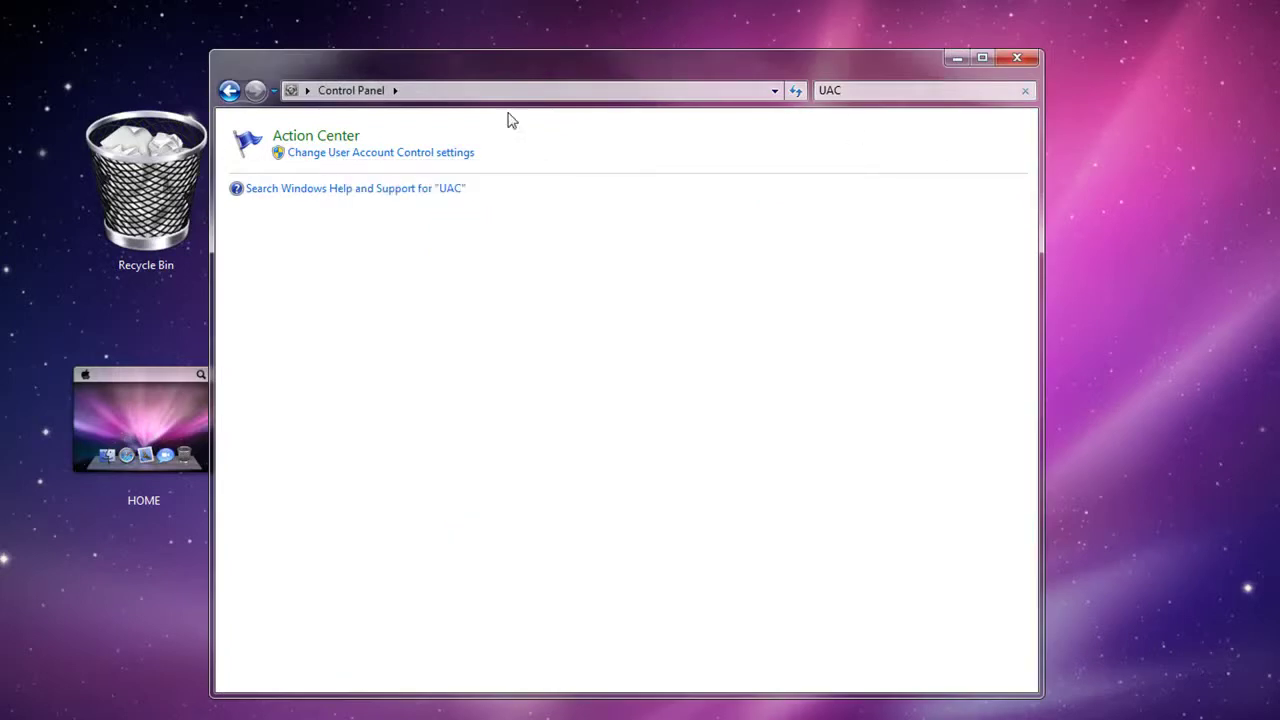
{"action": "left_click", "coordinate": [842, 91]}
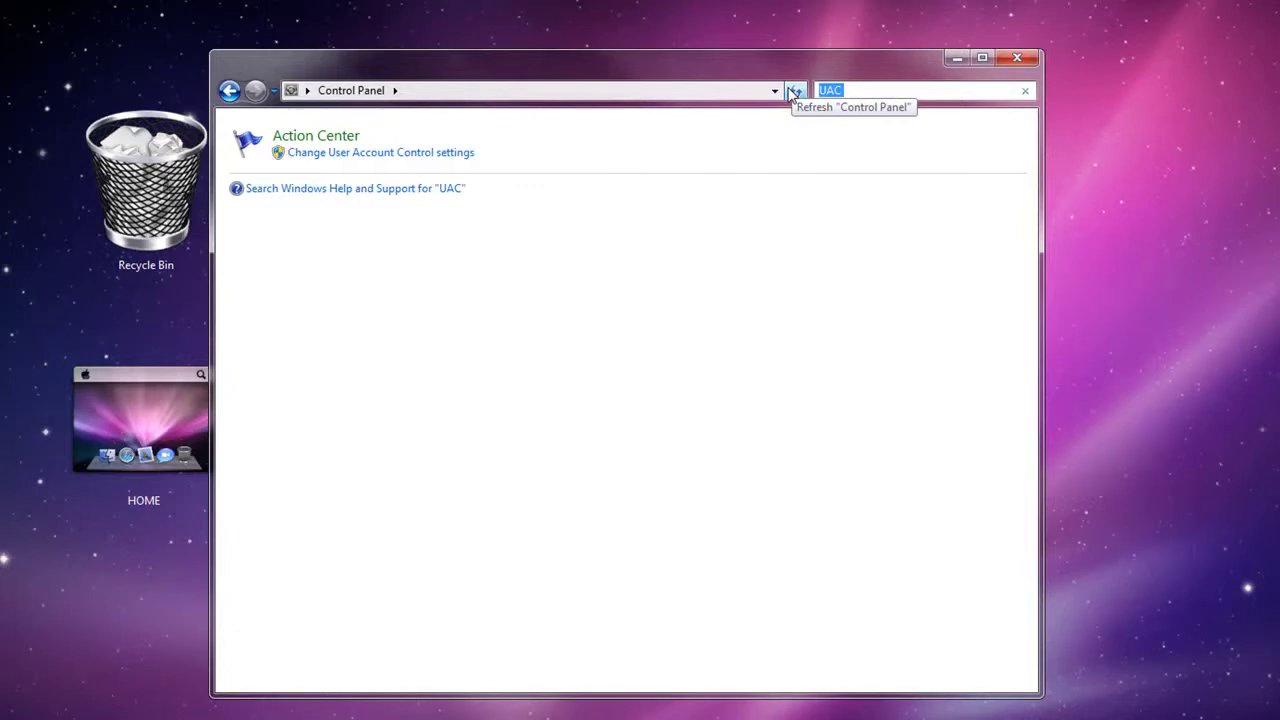
Step: Search Control Panel for 'power', confirm the High performance plan, and close the window
{"action": "type", "text": "power"}
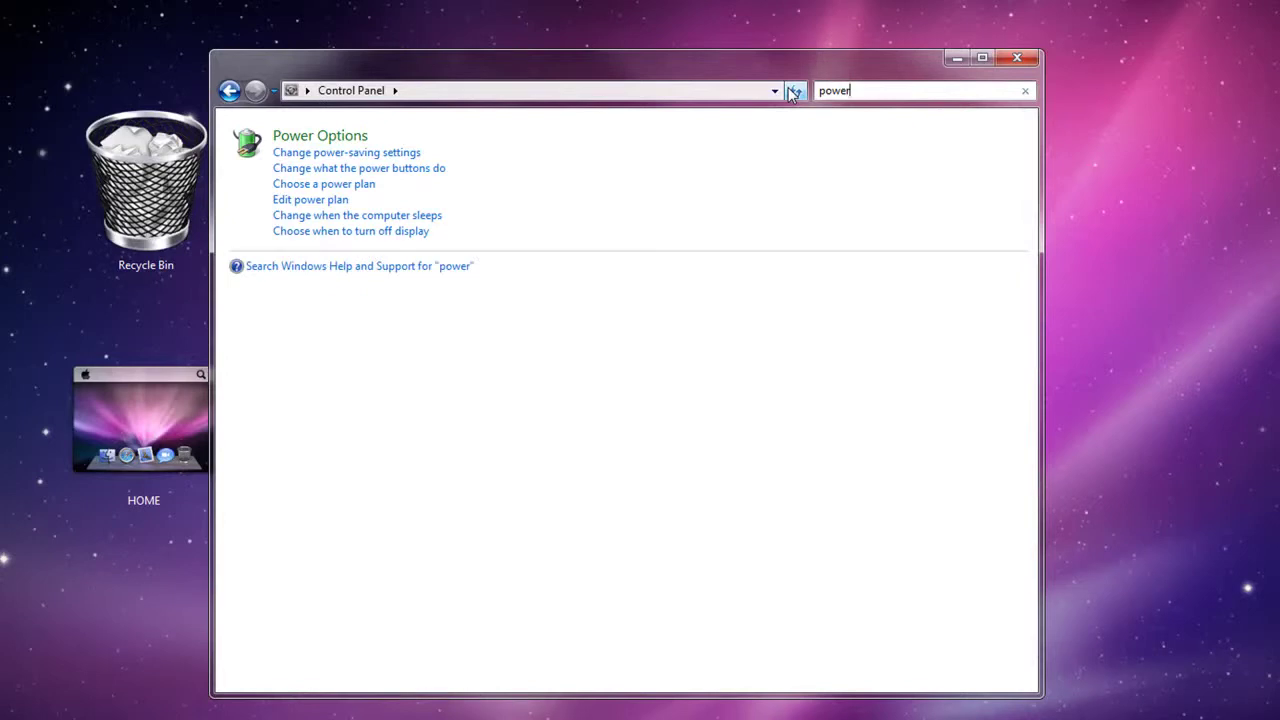
{"action": "left_click", "coordinate": [327, 141]}
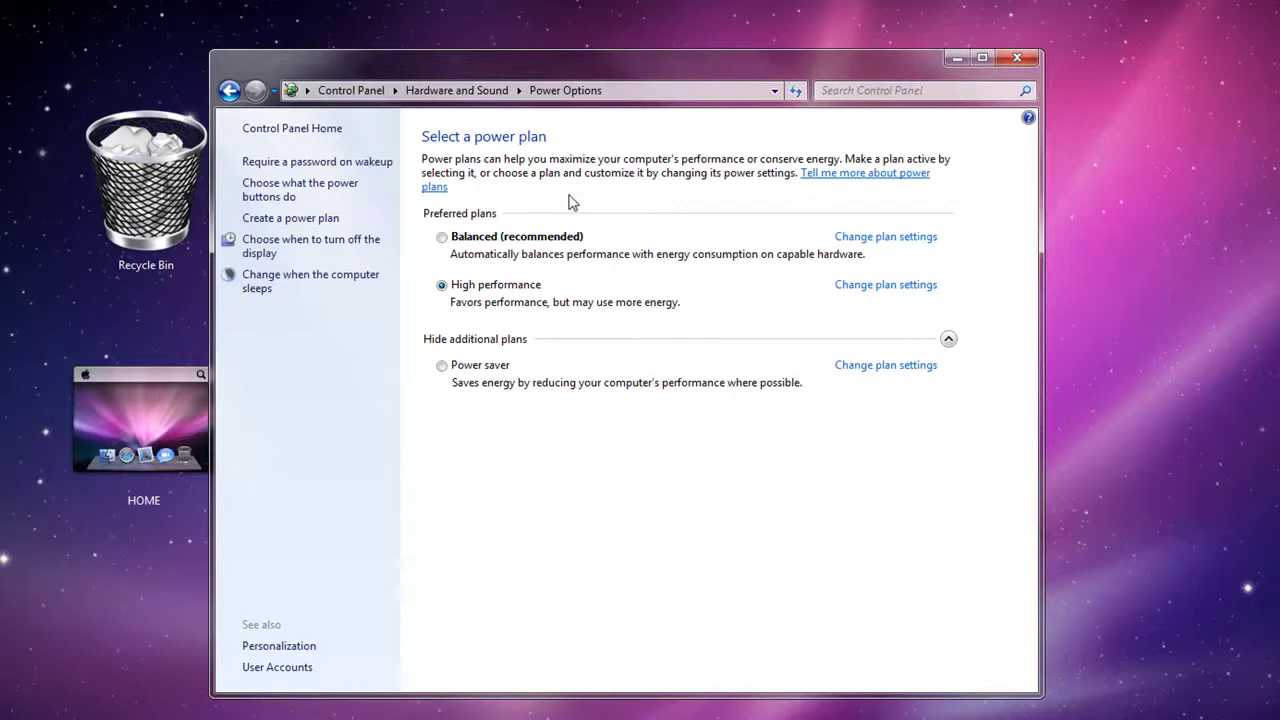
{"action": "left_click", "coordinate": [957, 58]}
{"action": "key", "text": "alt+Tab"}
{"action": "left_click", "coordinate": [1016, 58]}
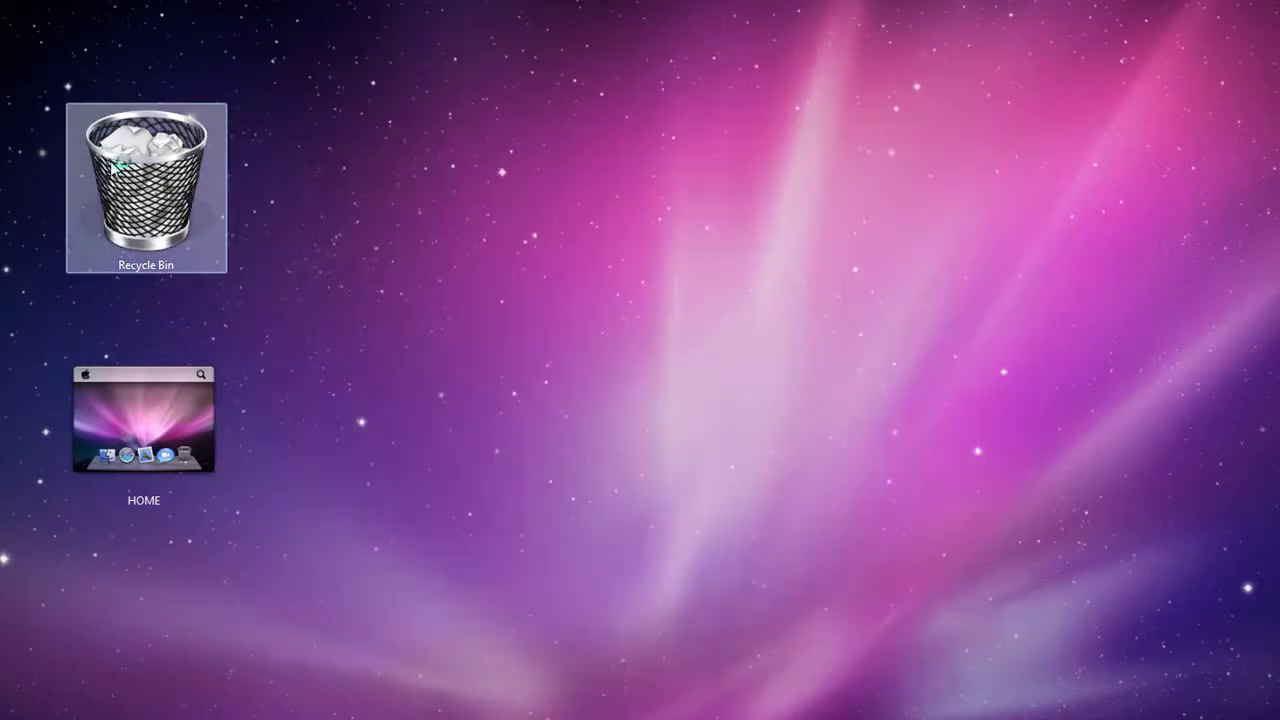
Step: Empty the Recycle Bin, confirming permanent deletion of all 23 items
{"action": "right_click", "coordinate": [118, 160]}
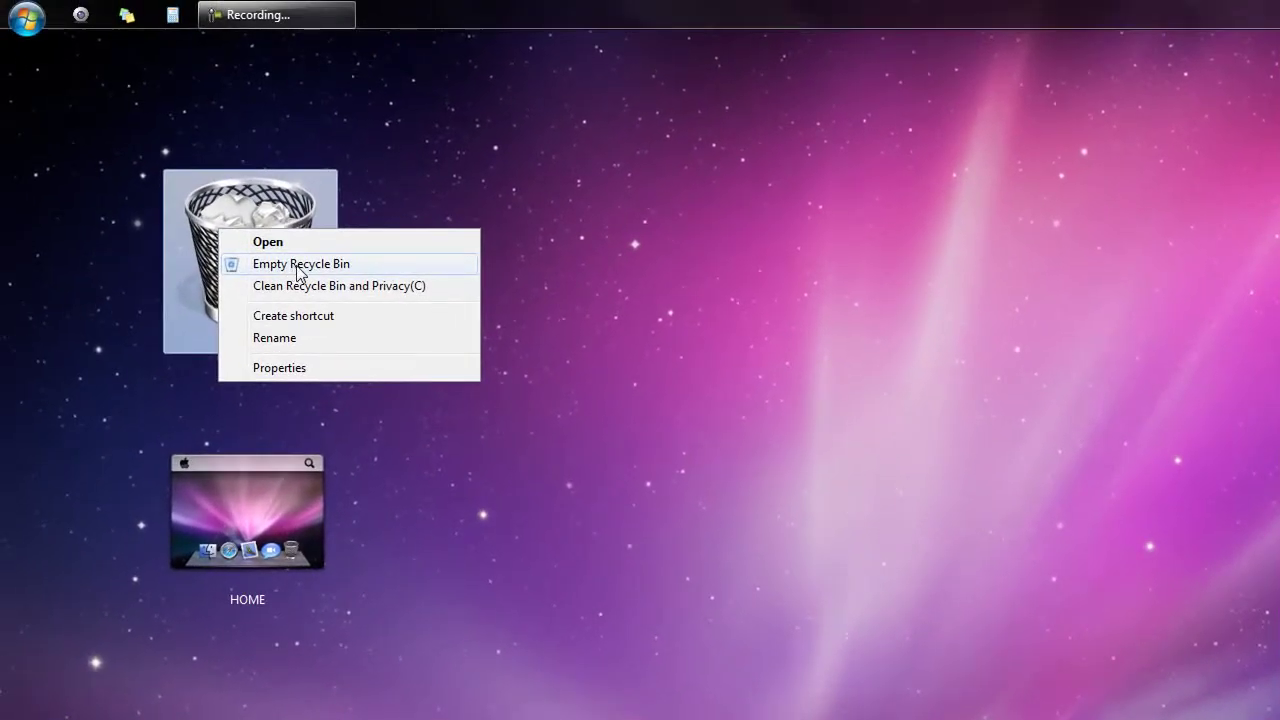
{"action": "left_click", "coordinate": [297, 266]}
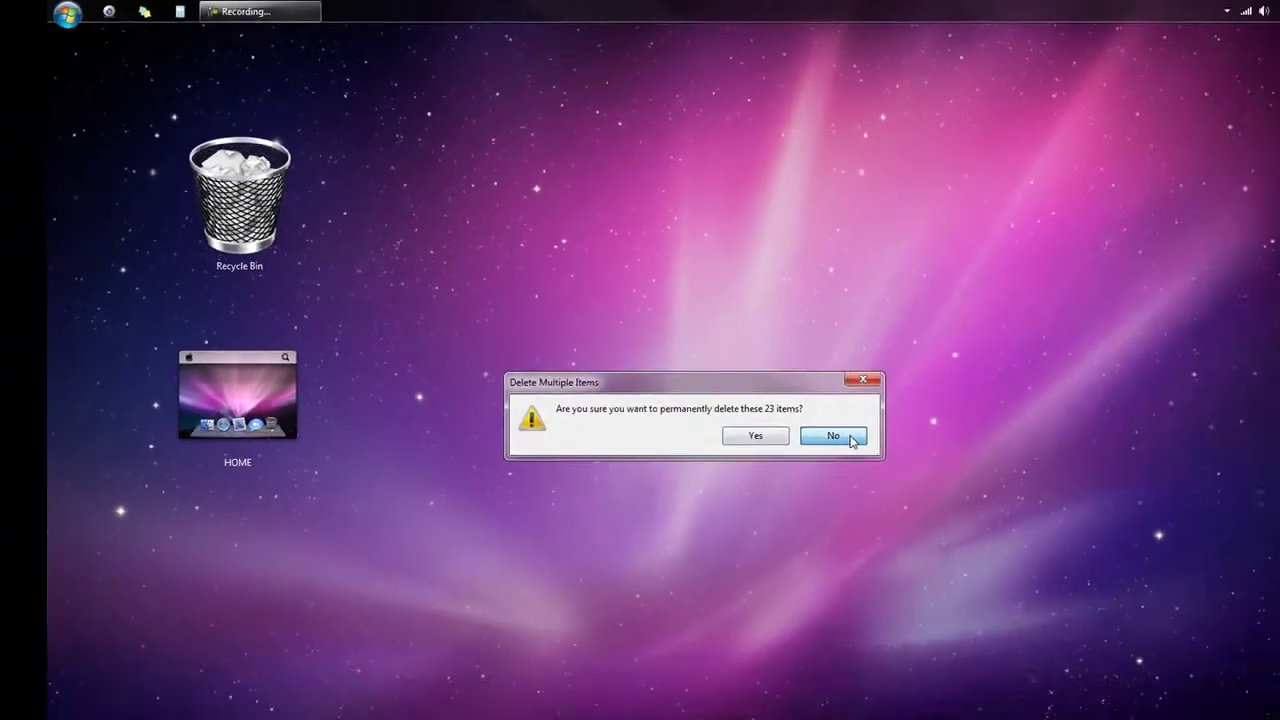
{"action": "left_click", "coordinate": [833, 436]}
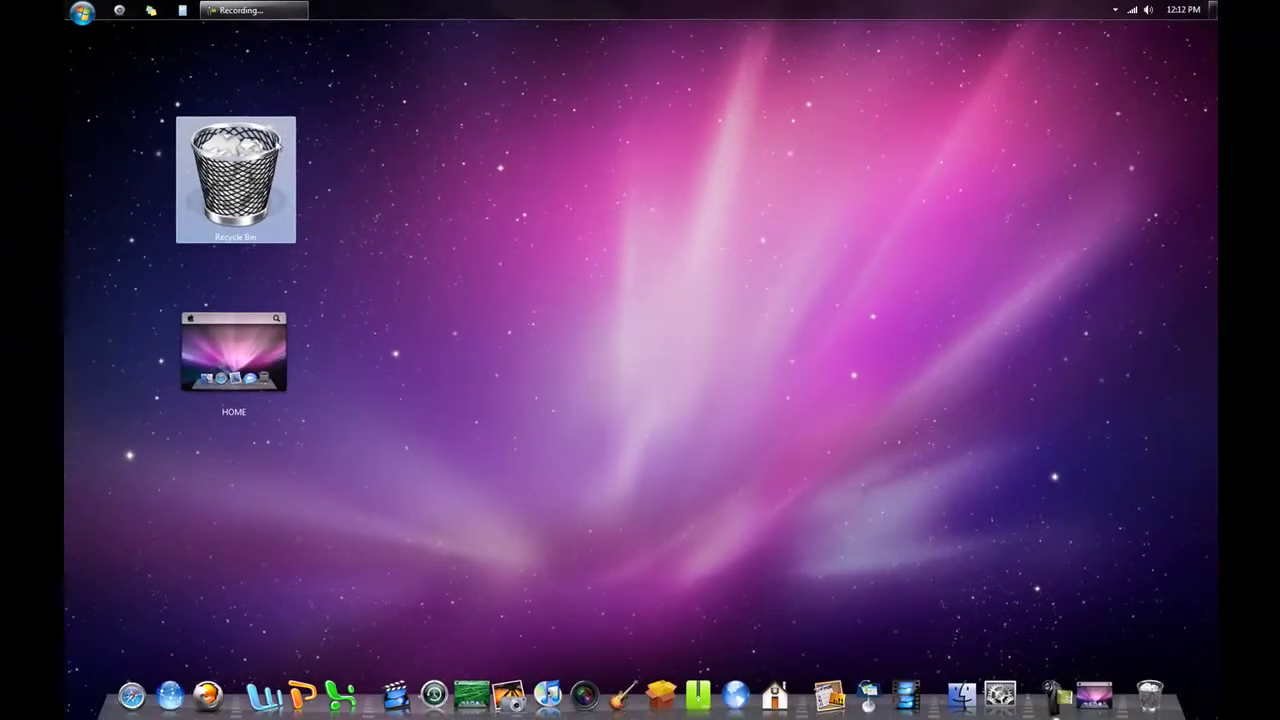
{"action": "left_click", "coordinate": [305, 88]}
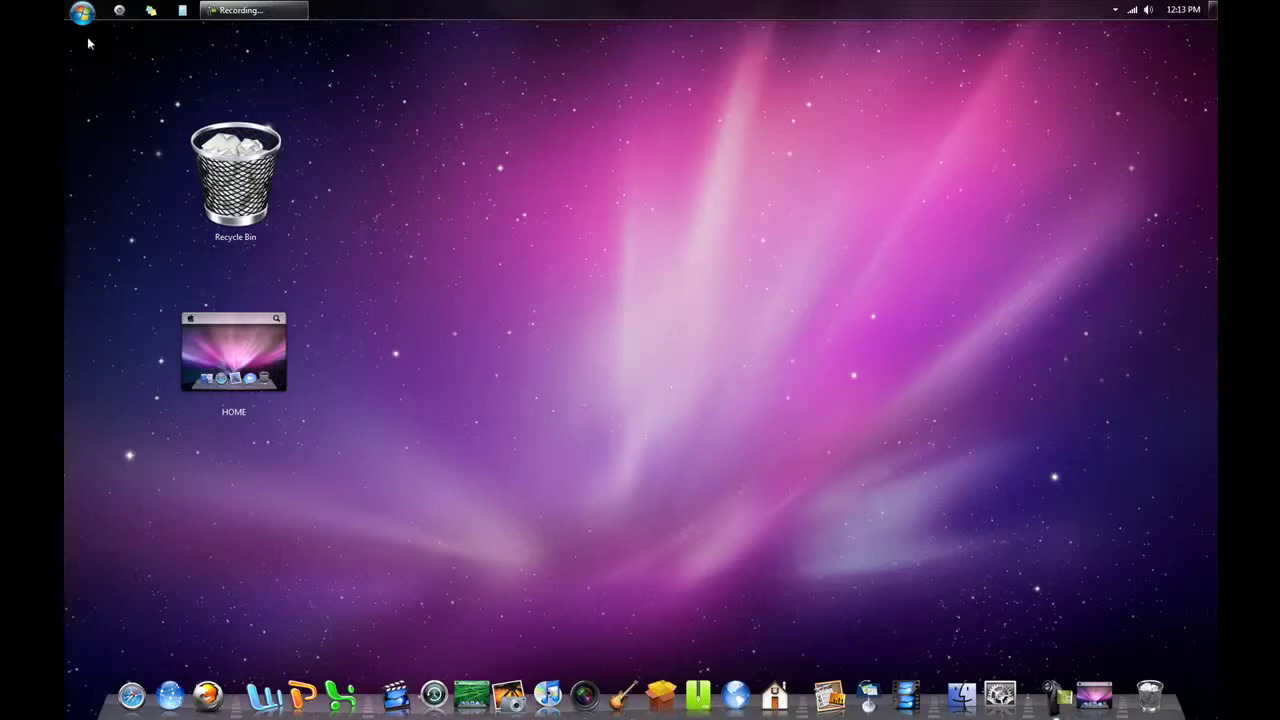
Step: From Computer, open Local Disk (C:) Properties on its Tools tab
{"action": "left_click", "coordinate": [85, 10]}
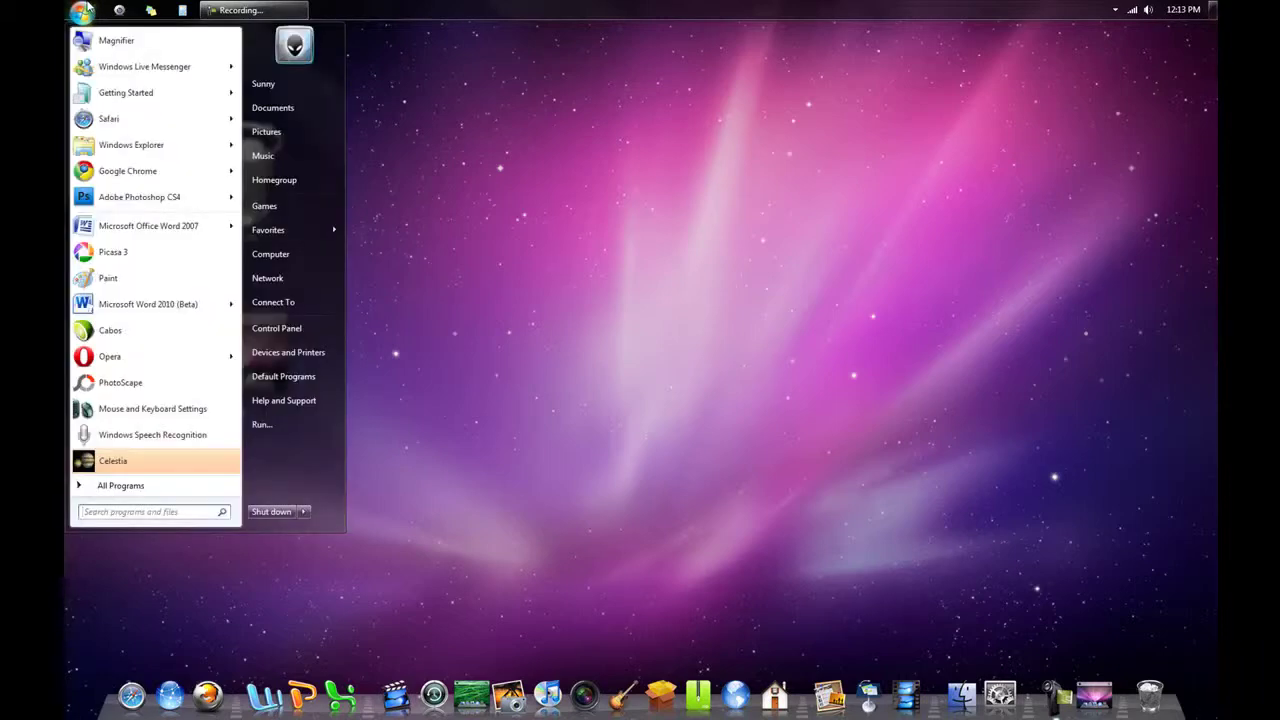
{"action": "left_click", "coordinate": [288, 260]}
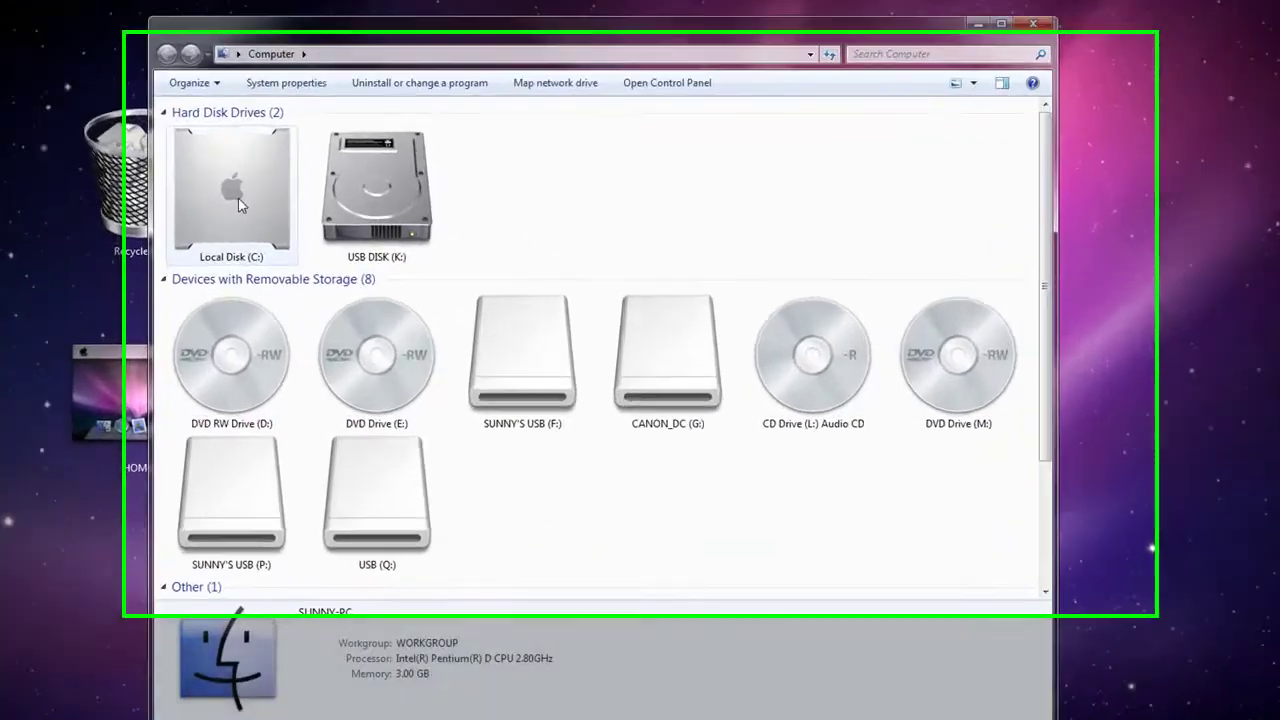
{"action": "mouse_move", "coordinate": [327, 208]}
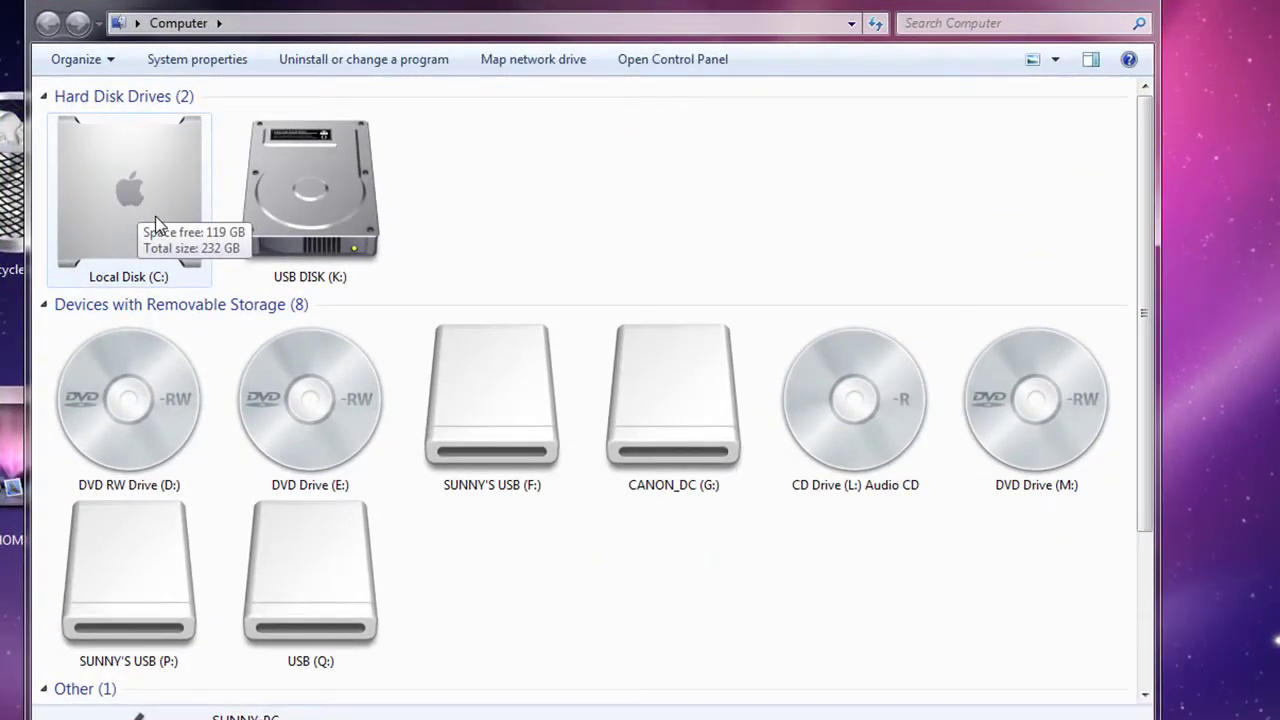
{"action": "right_click", "coordinate": [150, 242]}
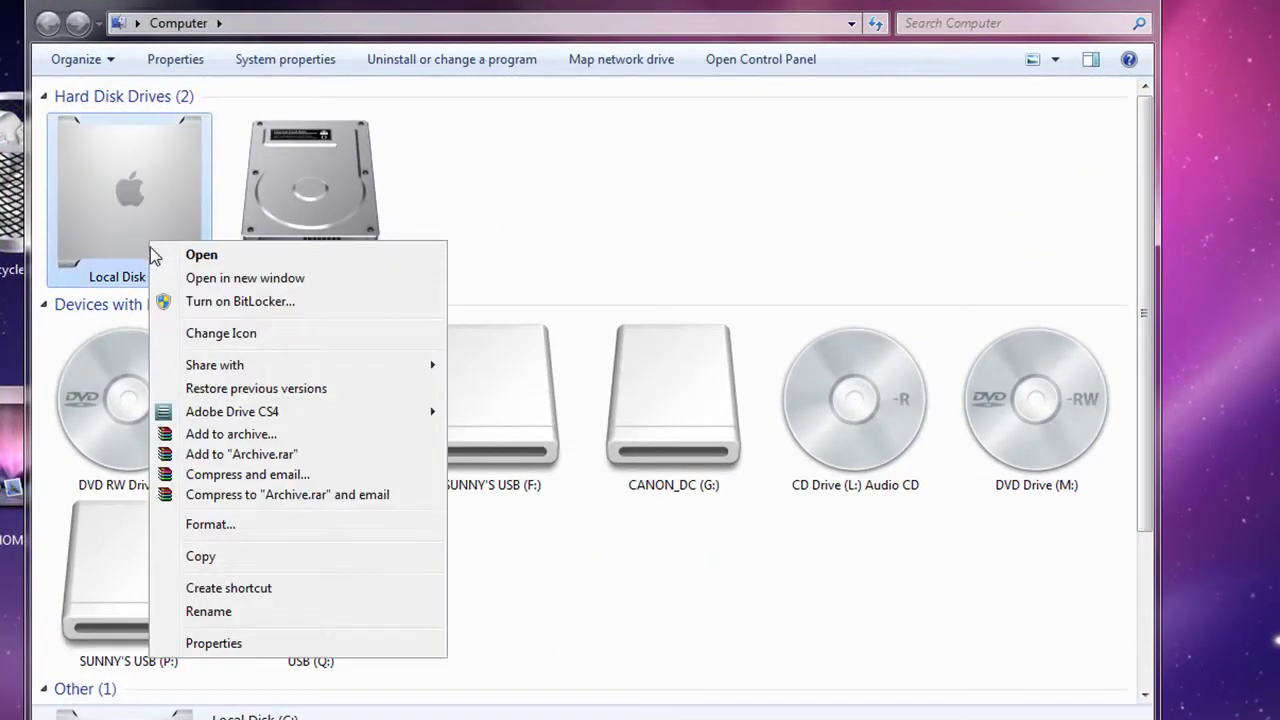
{"action": "left_click", "coordinate": [192, 645]}
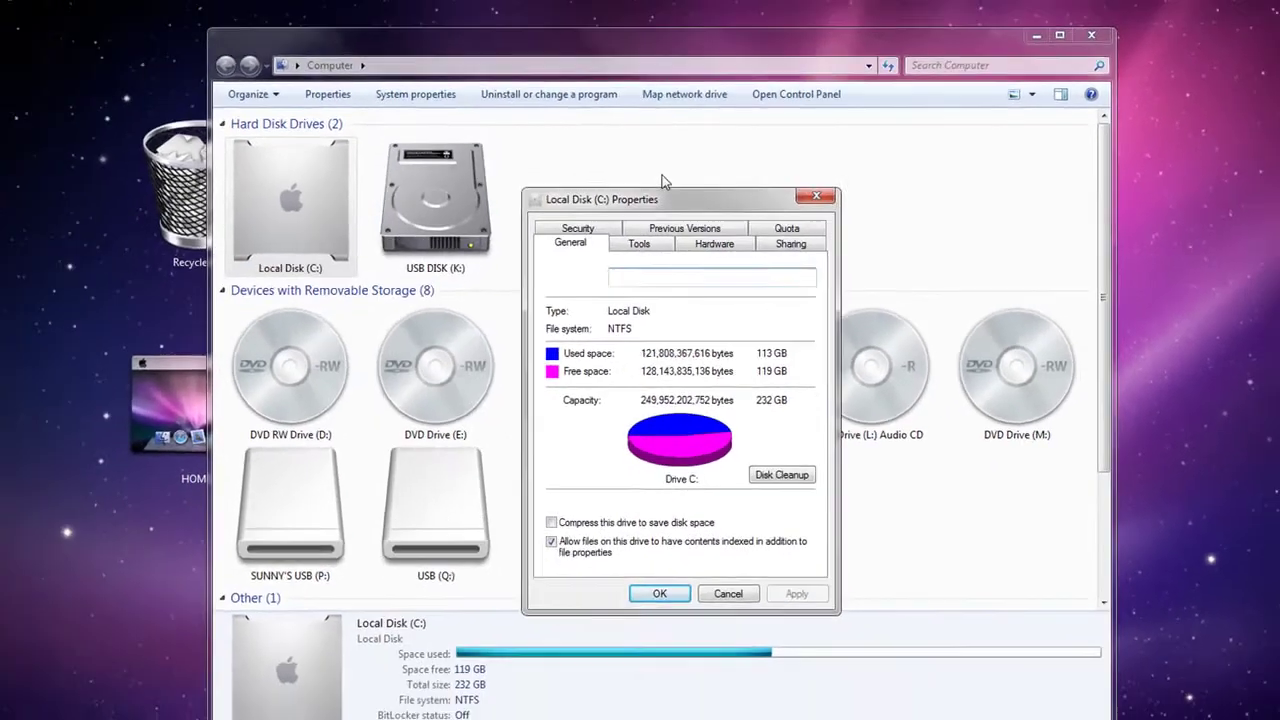
{"action": "left_click_drag", "start_coordinate": [662, 190], "coordinate": [637, 147]}
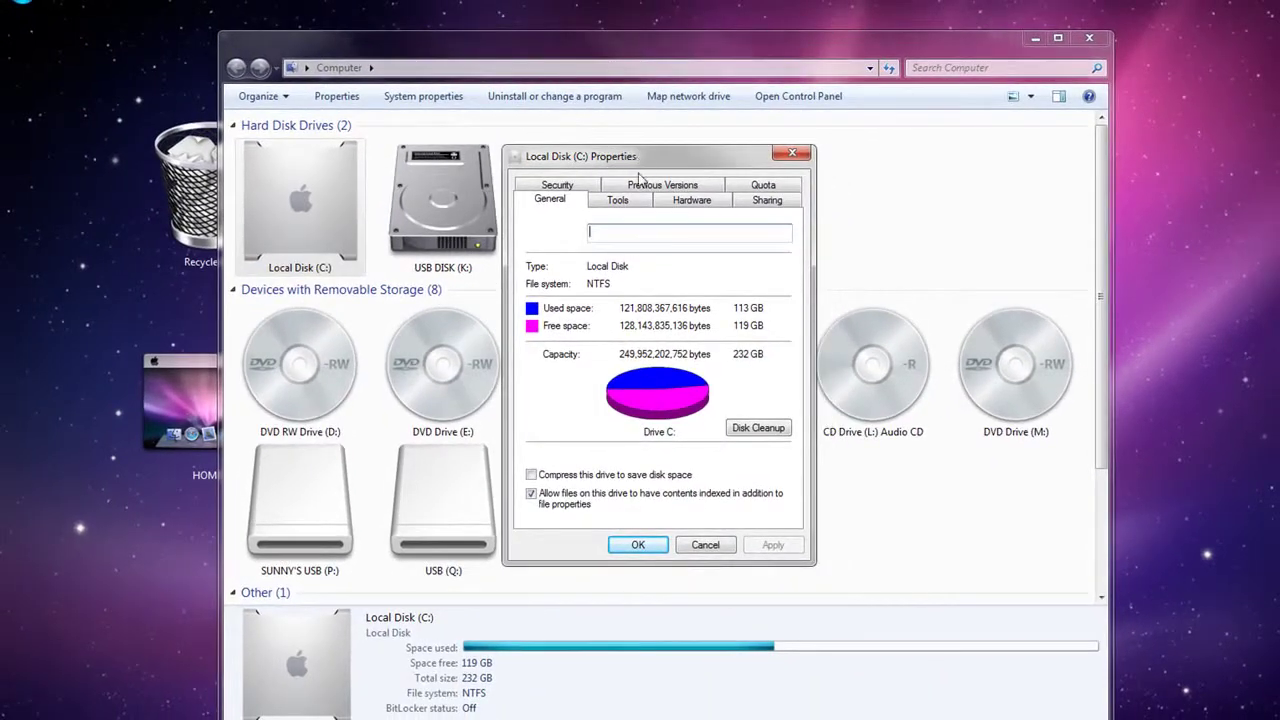
{"action": "left_click", "coordinate": [632, 202]}
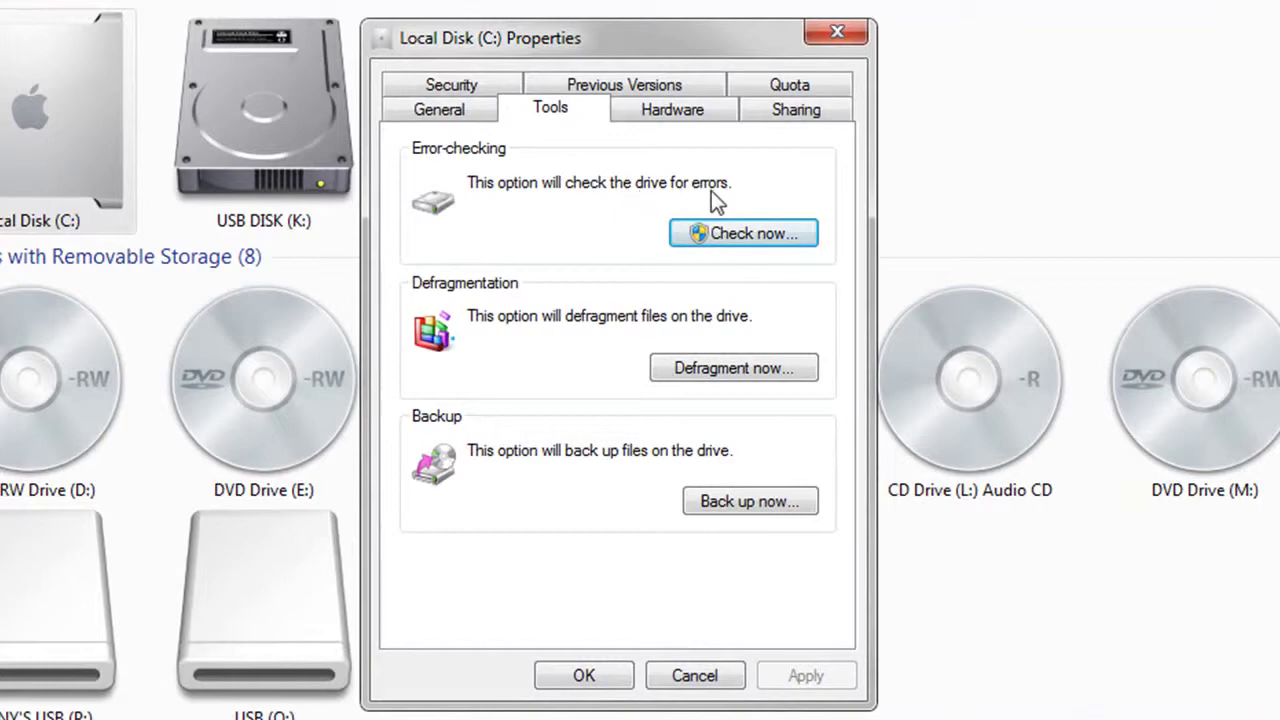
Step: Schedule a C: disk check with bad-sector recovery for next startup, then close Properties
{"action": "left_click", "coordinate": [749, 230]}
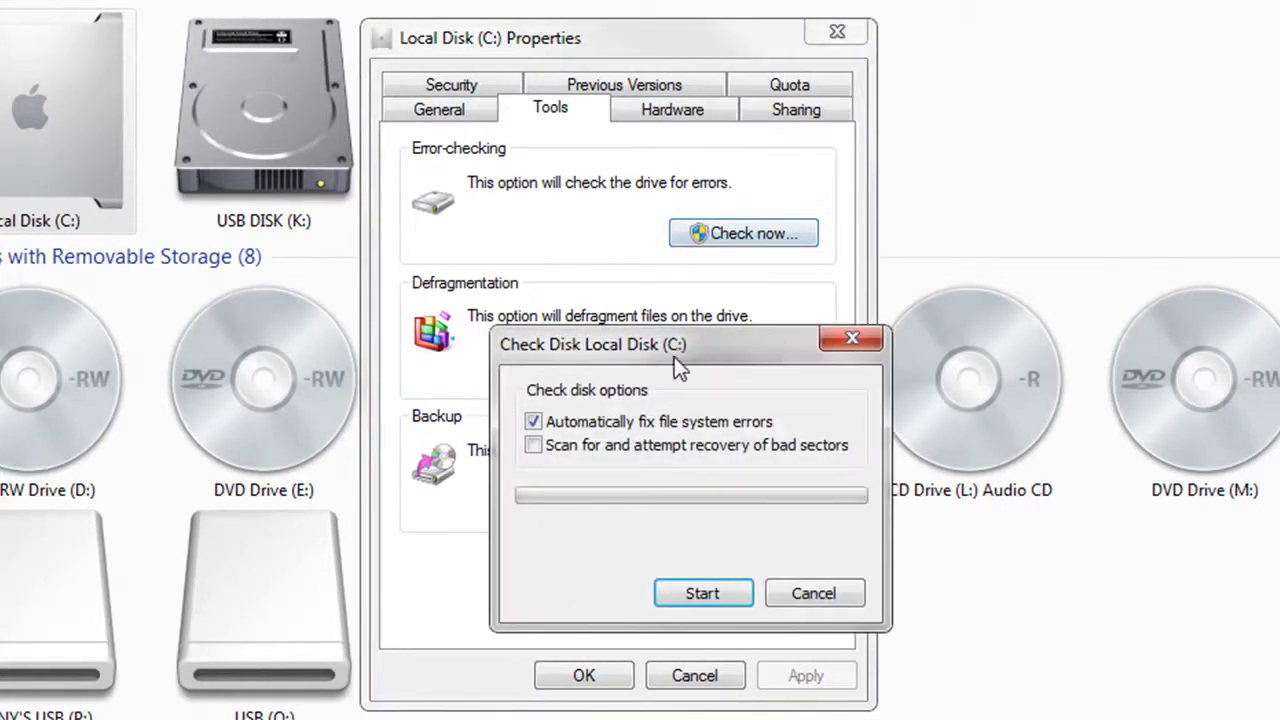
{"action": "left_click_drag", "start_coordinate": [650, 344], "coordinate": [641, 206]}
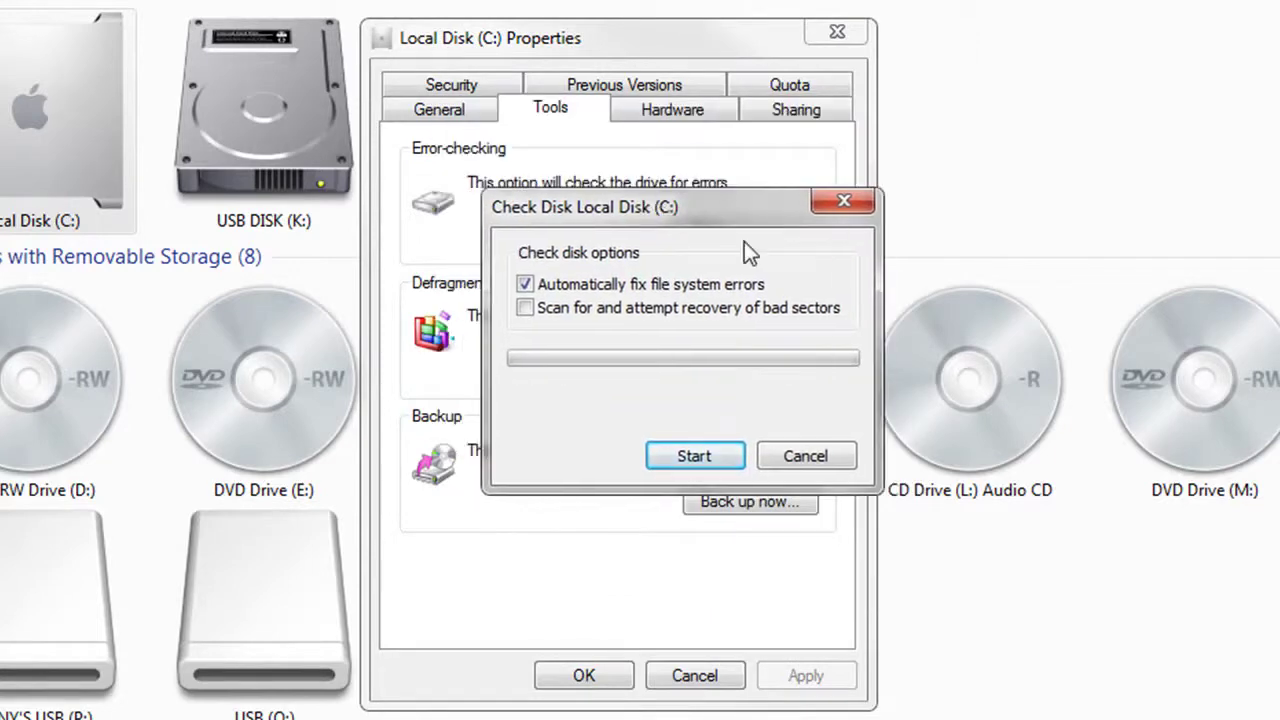
{"action": "left_click", "coordinate": [522, 309]}
{"action": "left_click", "coordinate": [689, 458]}
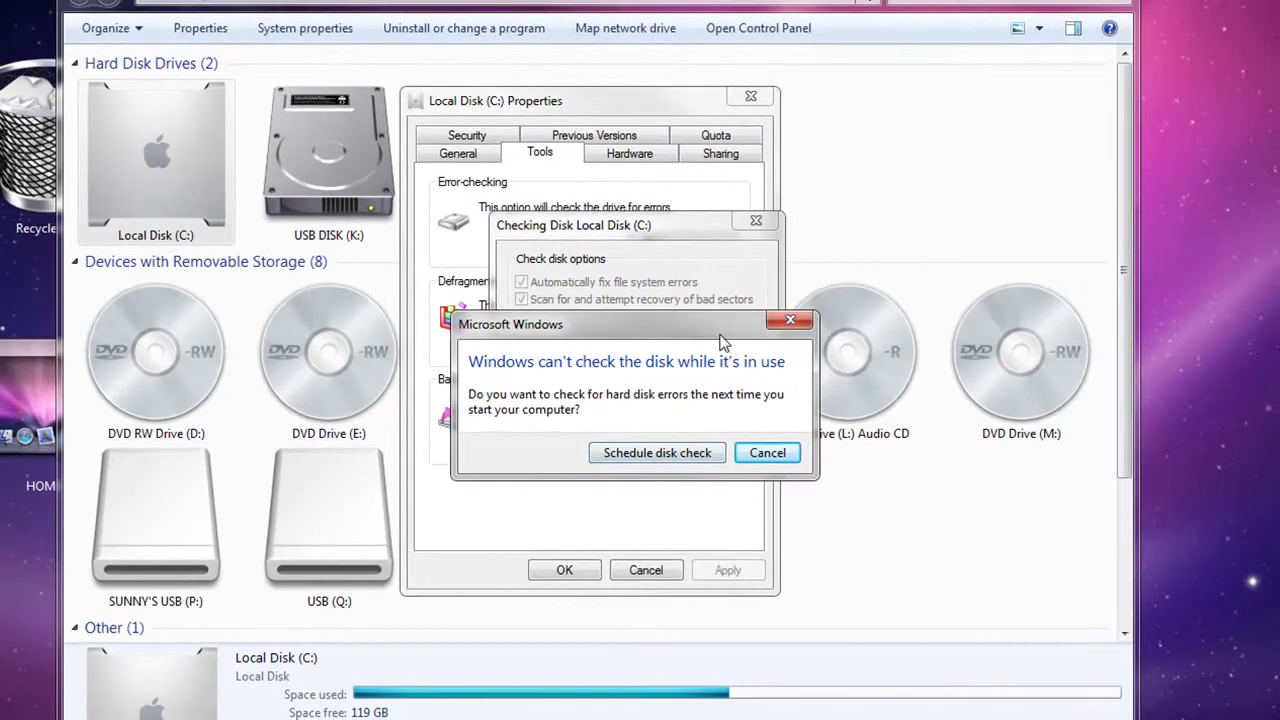
{"action": "mouse_move", "coordinate": [720, 340]}
{"action": "left_mouse_down"}
{"action": "mouse_move", "coordinate": [869, 371]}
{"action": "mouse_move", "coordinate": [728, 295]}
{"action": "mouse_move", "coordinate": [714, 334]}
{"action": "left_mouse_up"}
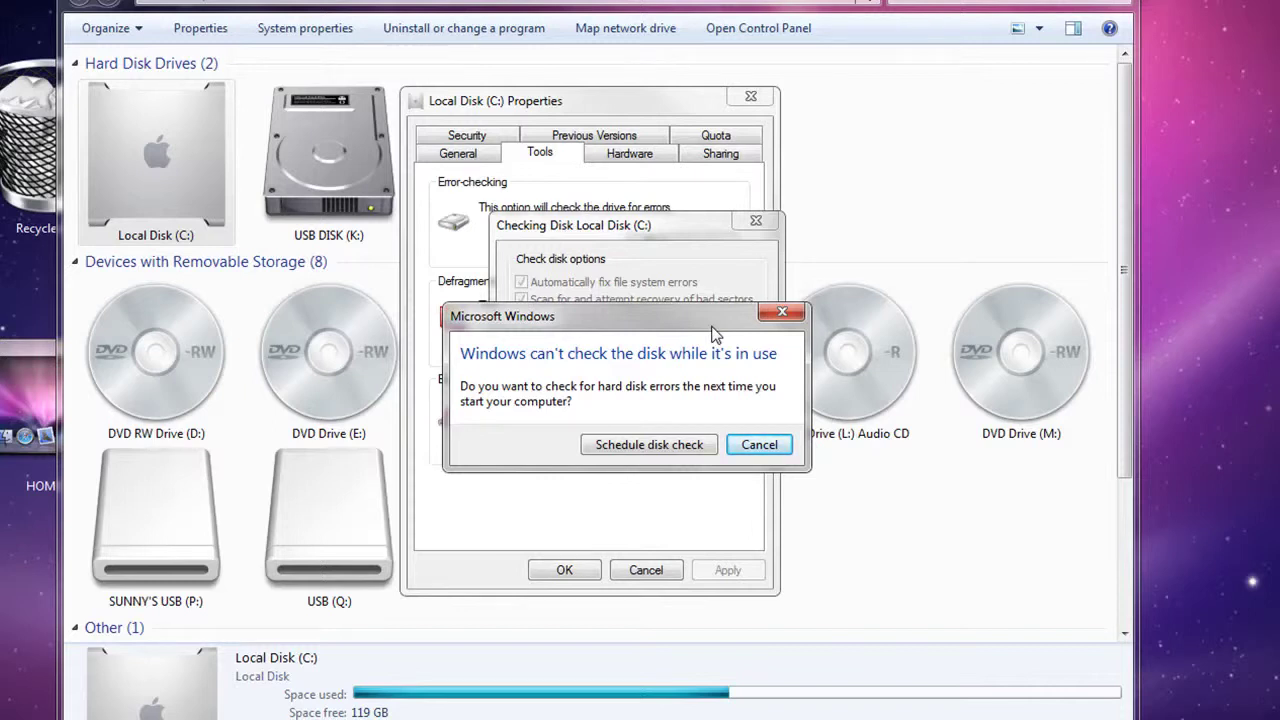
{"action": "left_click", "coordinate": [669, 428]}
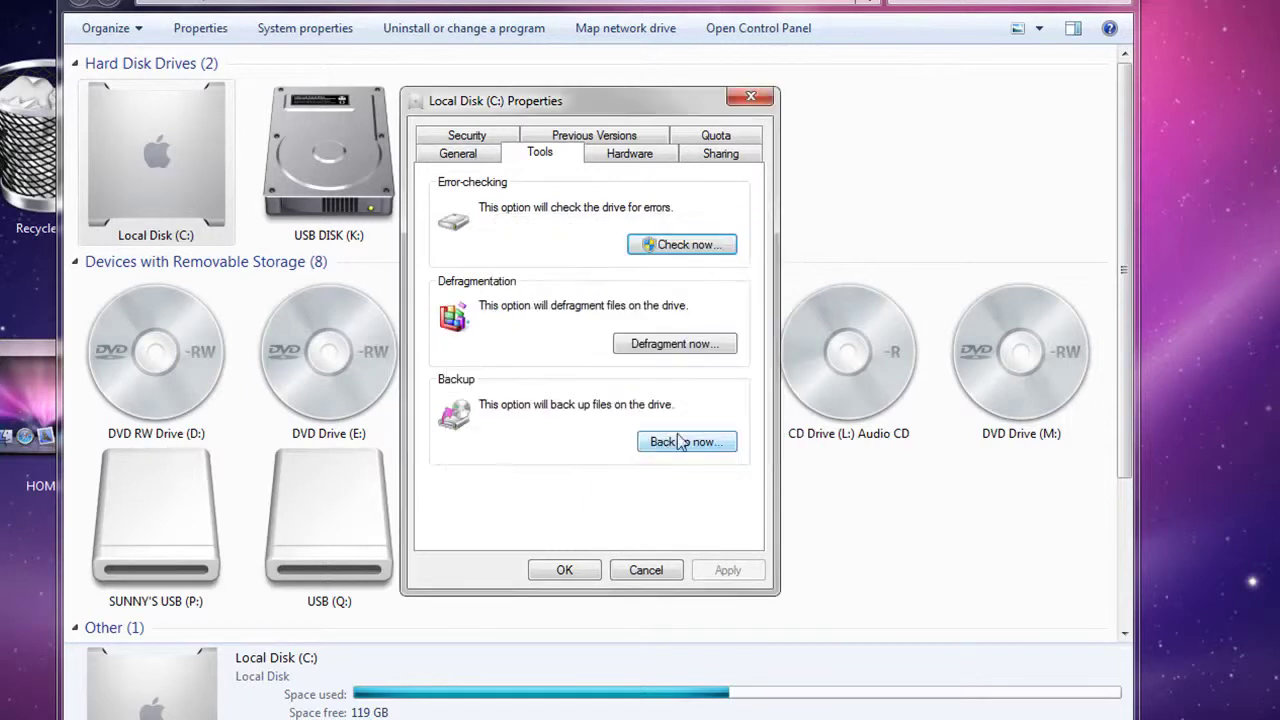
{"action": "left_click", "coordinate": [750, 97]}
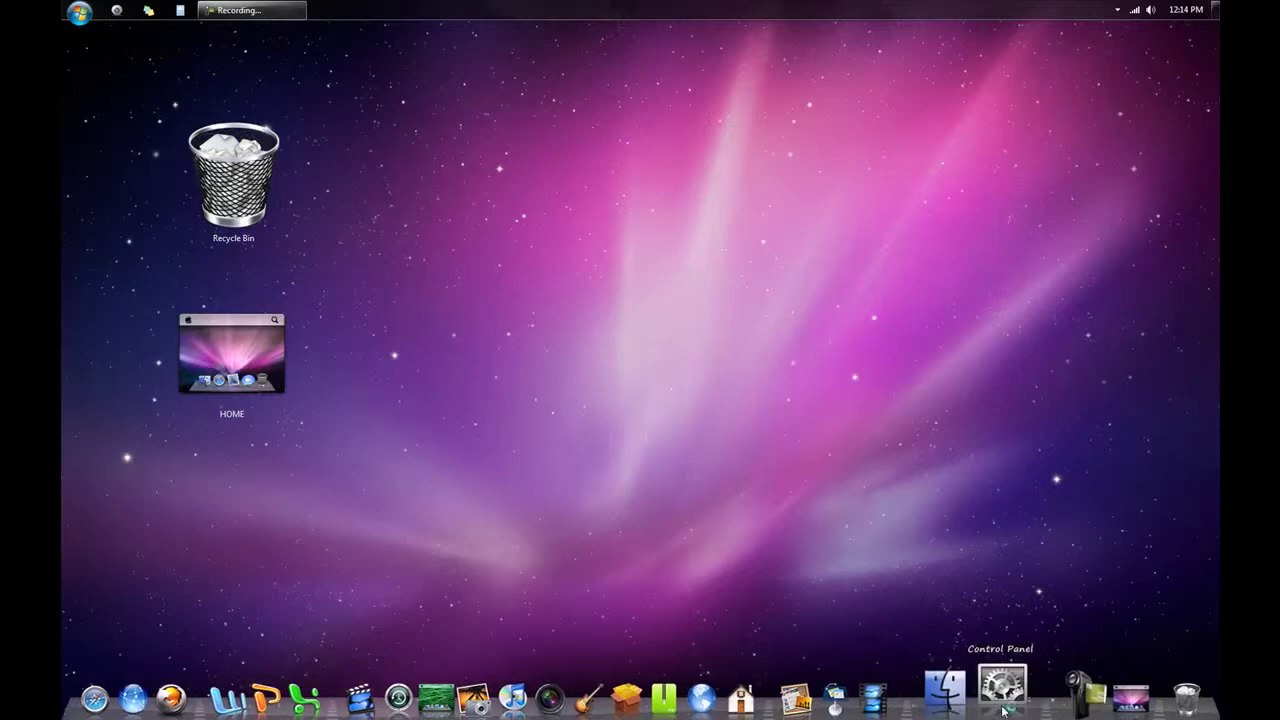
{"action": "left_click", "coordinate": [1003, 705]}
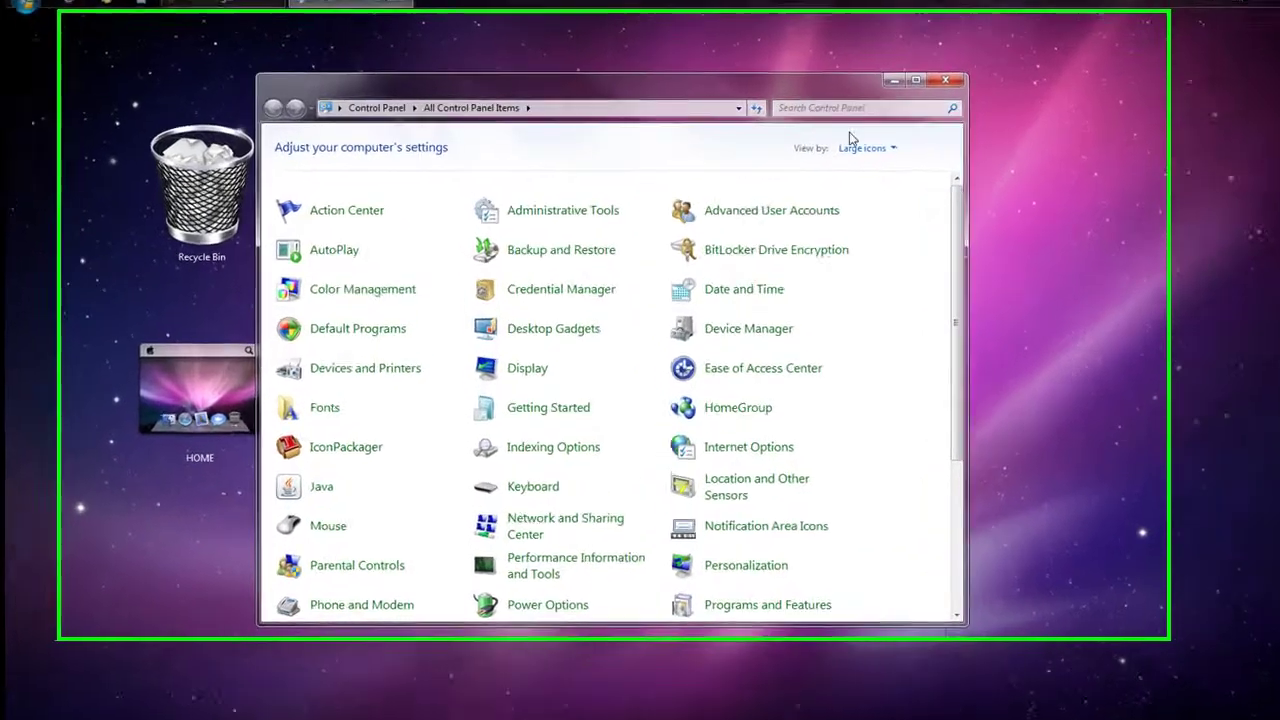
{"action": "left_click", "coordinate": [811, 143]}
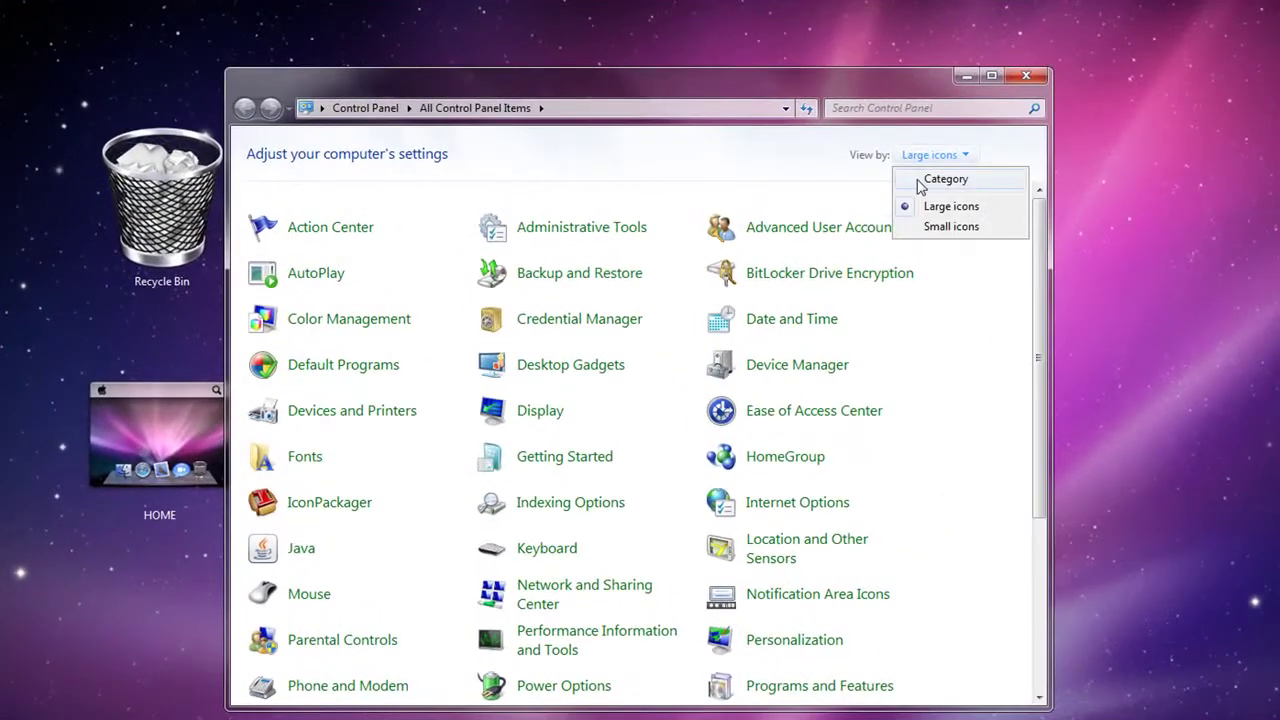
{"action": "left_click", "coordinate": [920, 181]}
{"action": "left_click", "coordinate": [900, 109]}
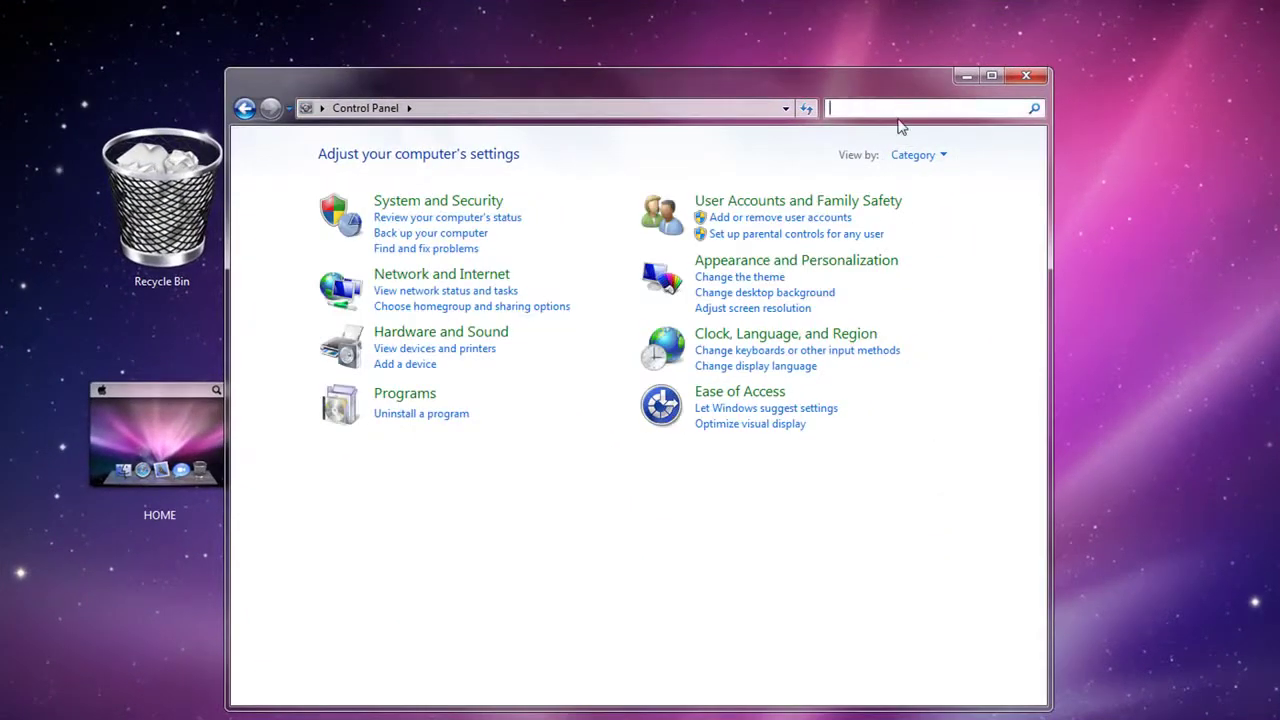
{"action": "type", "text": "update"}
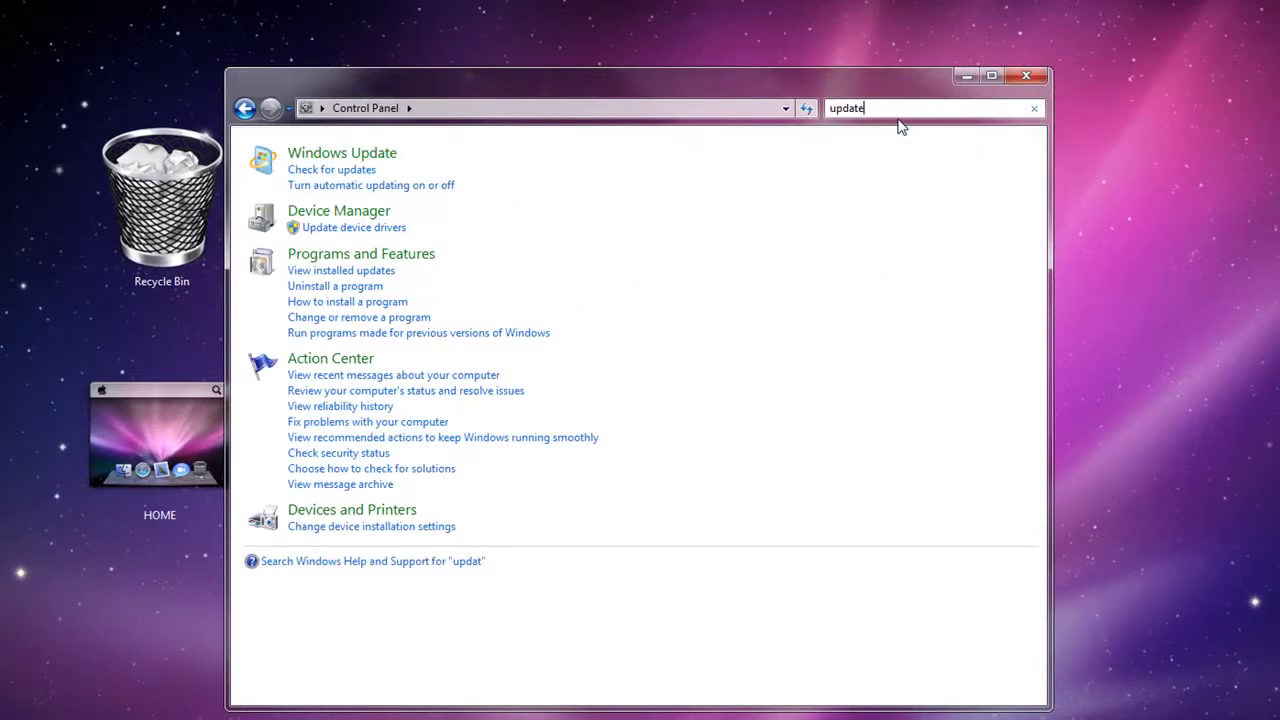
{"action": "left_click", "coordinate": [333, 177]}
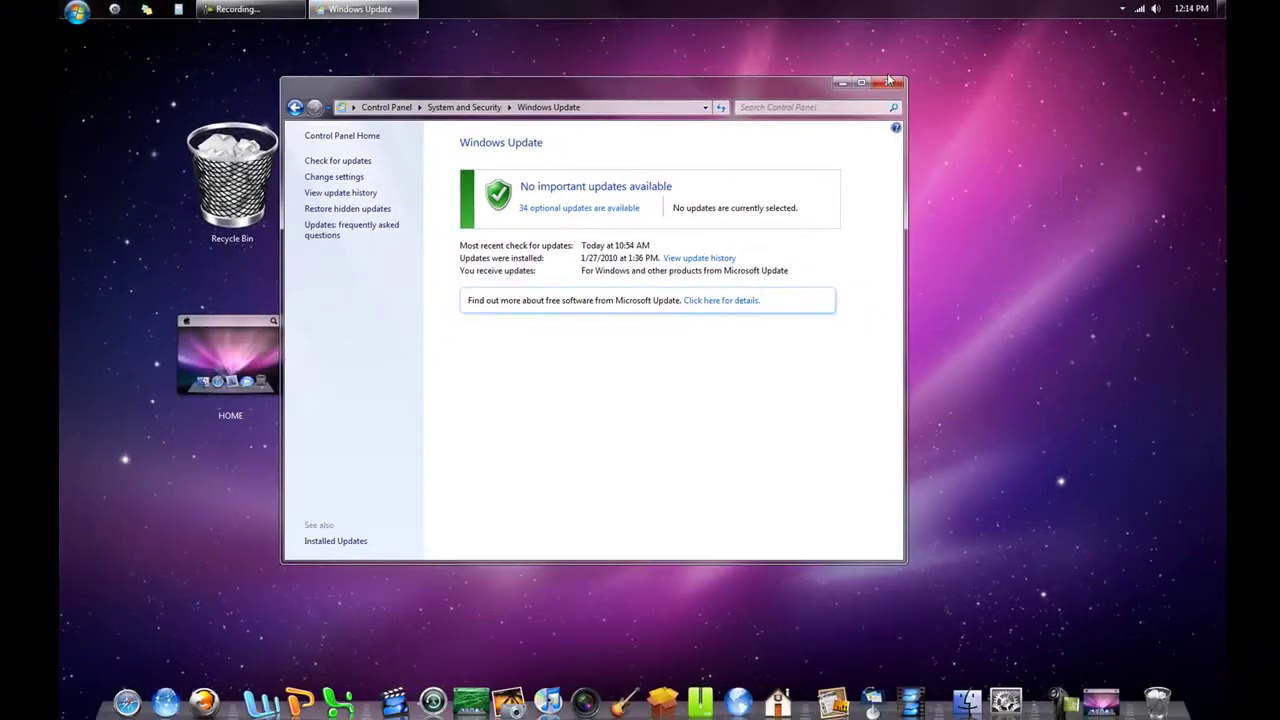
{"action": "key", "text": "alt+F4"}
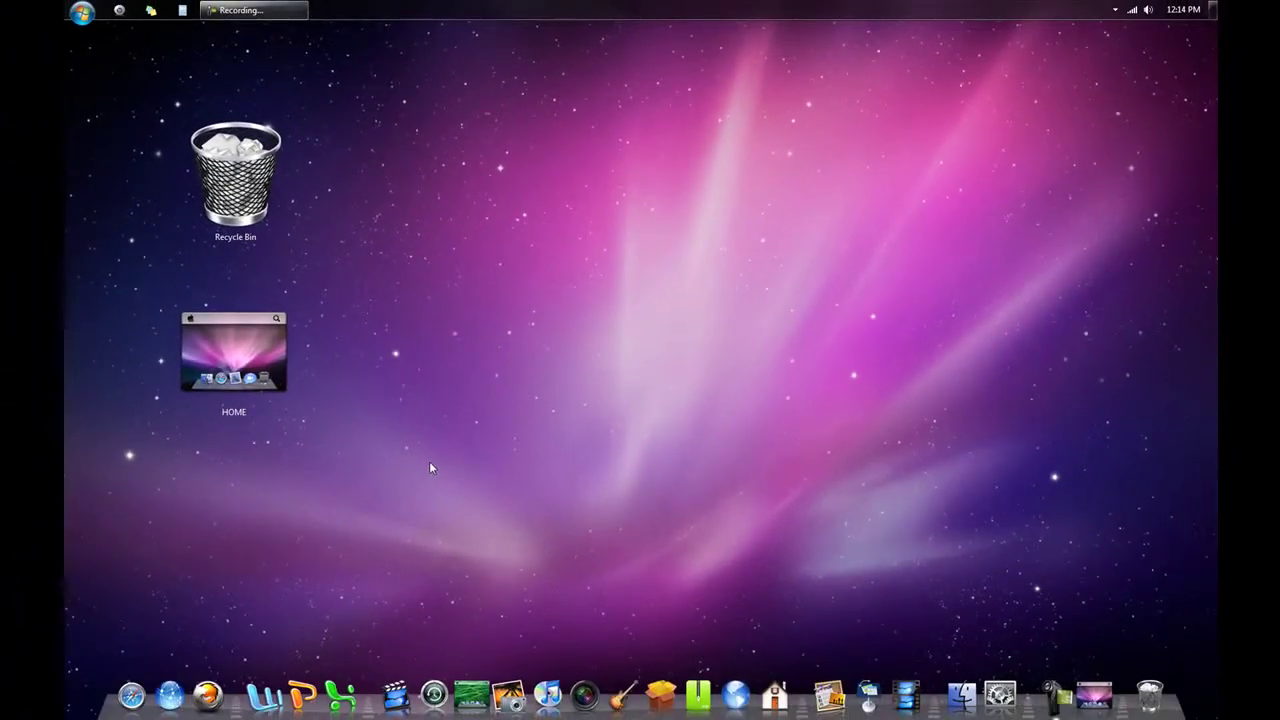
{"action": "left_click", "coordinate": [130, 693]}
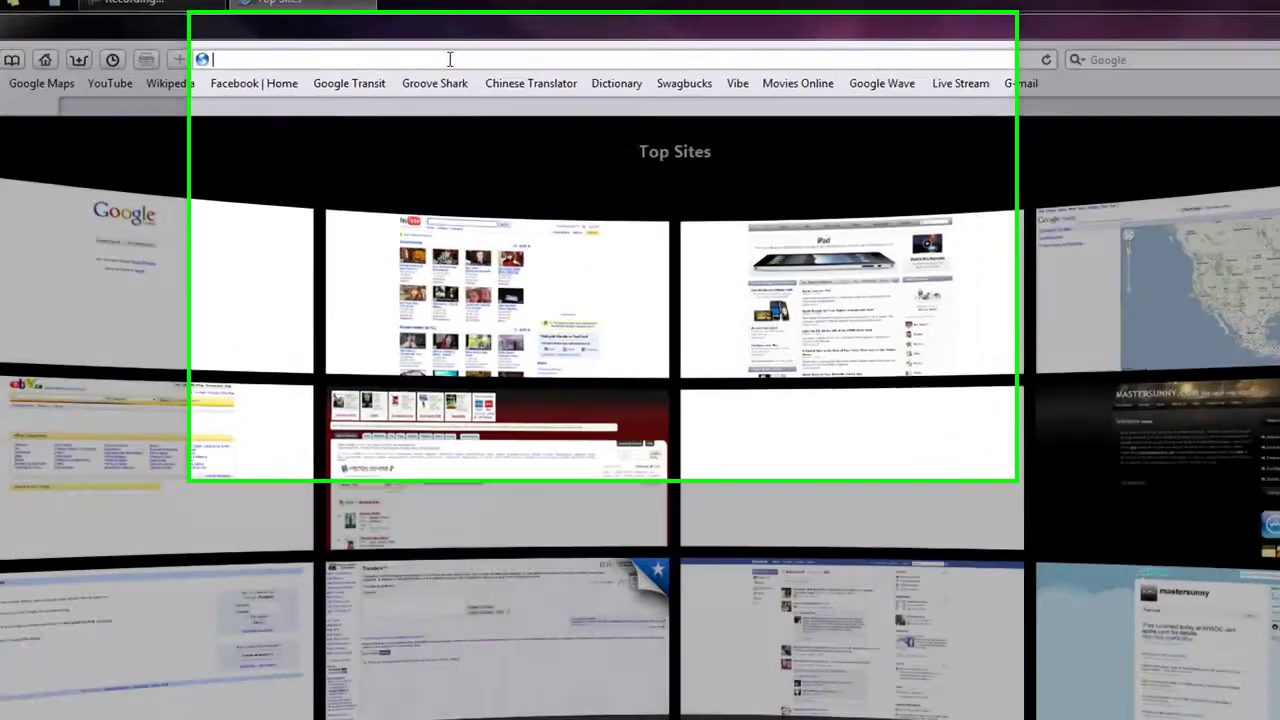
{"action": "type", "text": "mastersunny"}
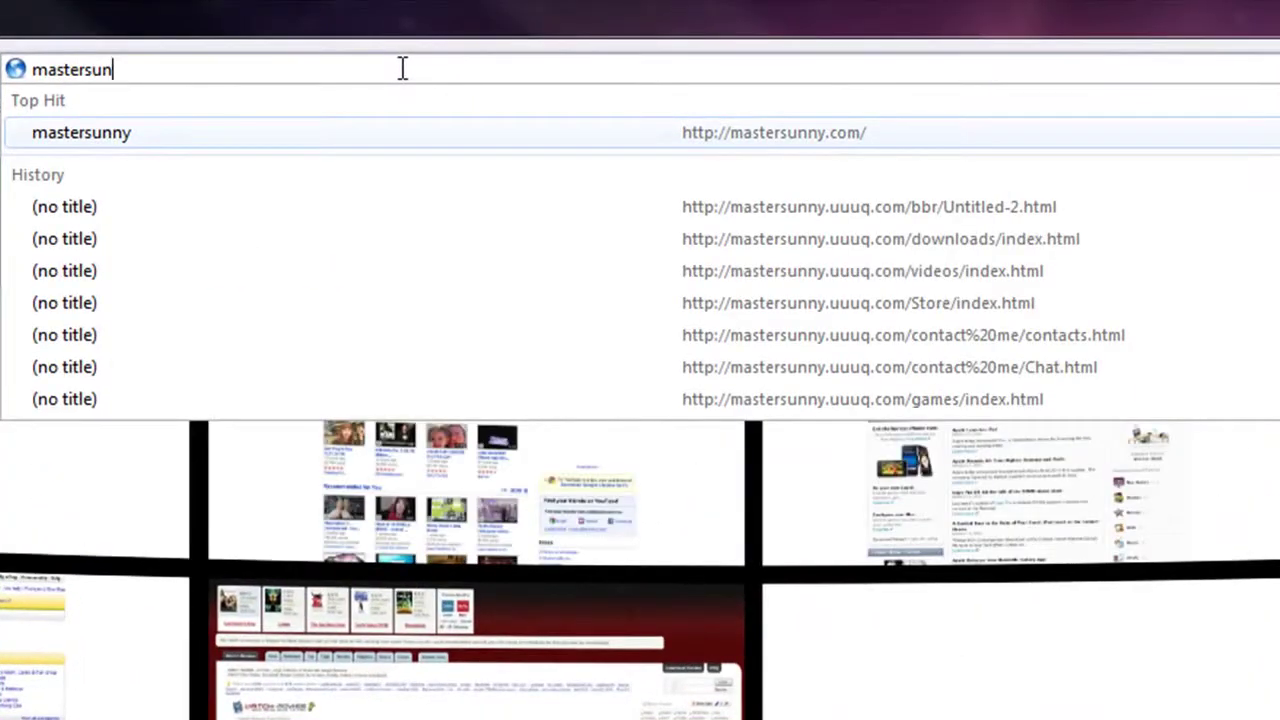
{"action": "type", "text": ".com"}
{"action": "key", "text": "Return"}
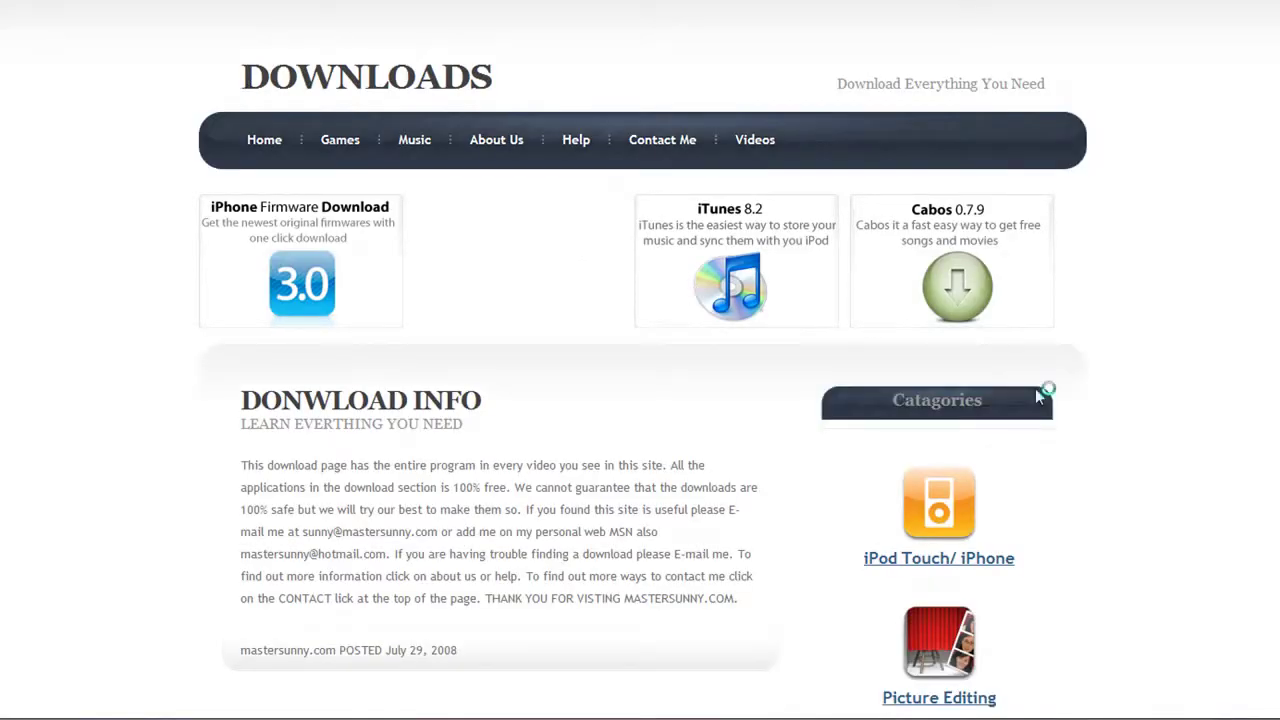
{"action": "scroll", "coordinate": [1070, 393], "scroll_direction": "down", "scroll_amount": 5}
{"action": "scroll", "coordinate": [1070, 395], "scroll_direction": "down", "scroll_amount": 3}
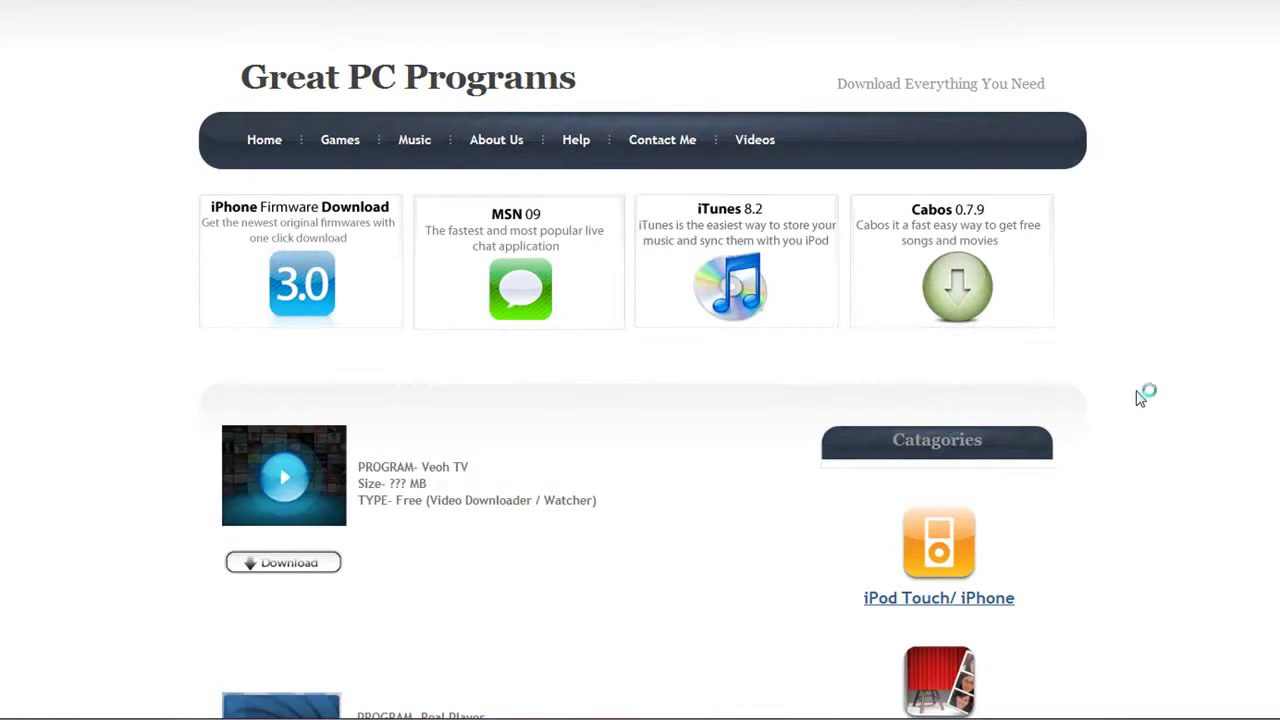
{"action": "scroll", "coordinate": [1142, 396], "scroll_direction": "down", "scroll_amount": 4}
{"action": "scroll", "coordinate": [1142, 398], "scroll_direction": "down", "scroll_amount": 9}
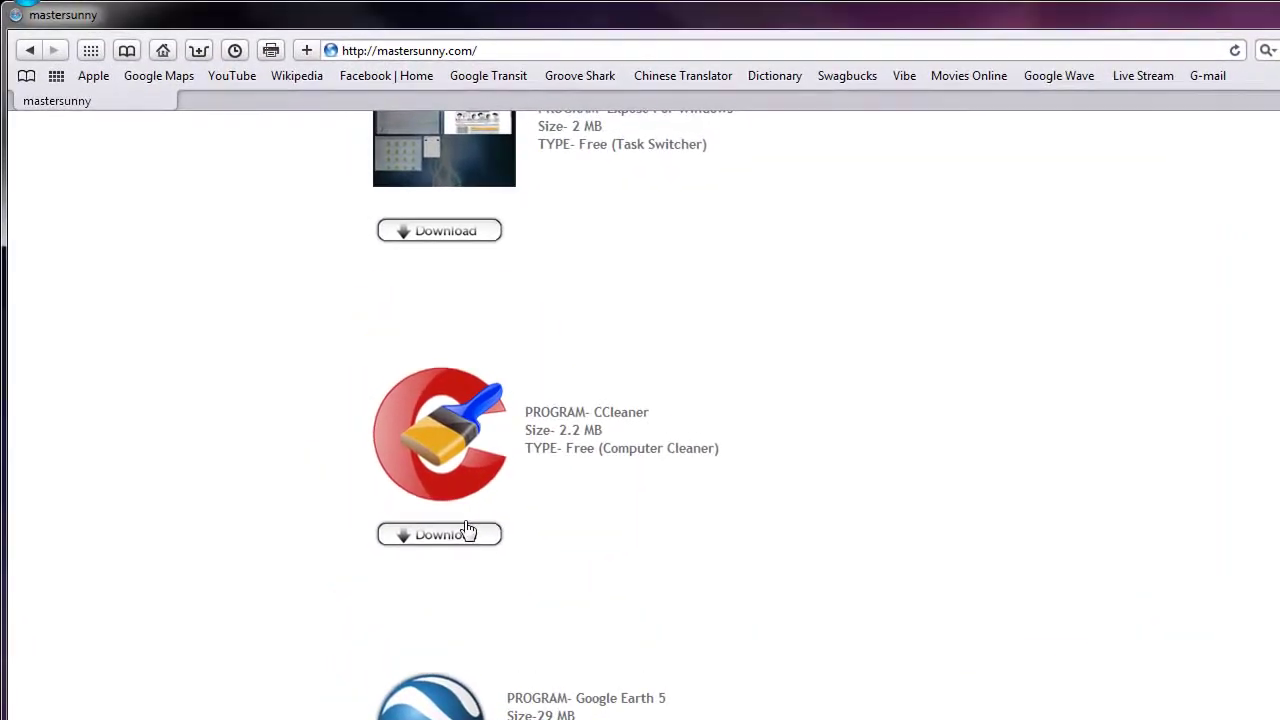
{"action": "left_click", "coordinate": [314, 379]}
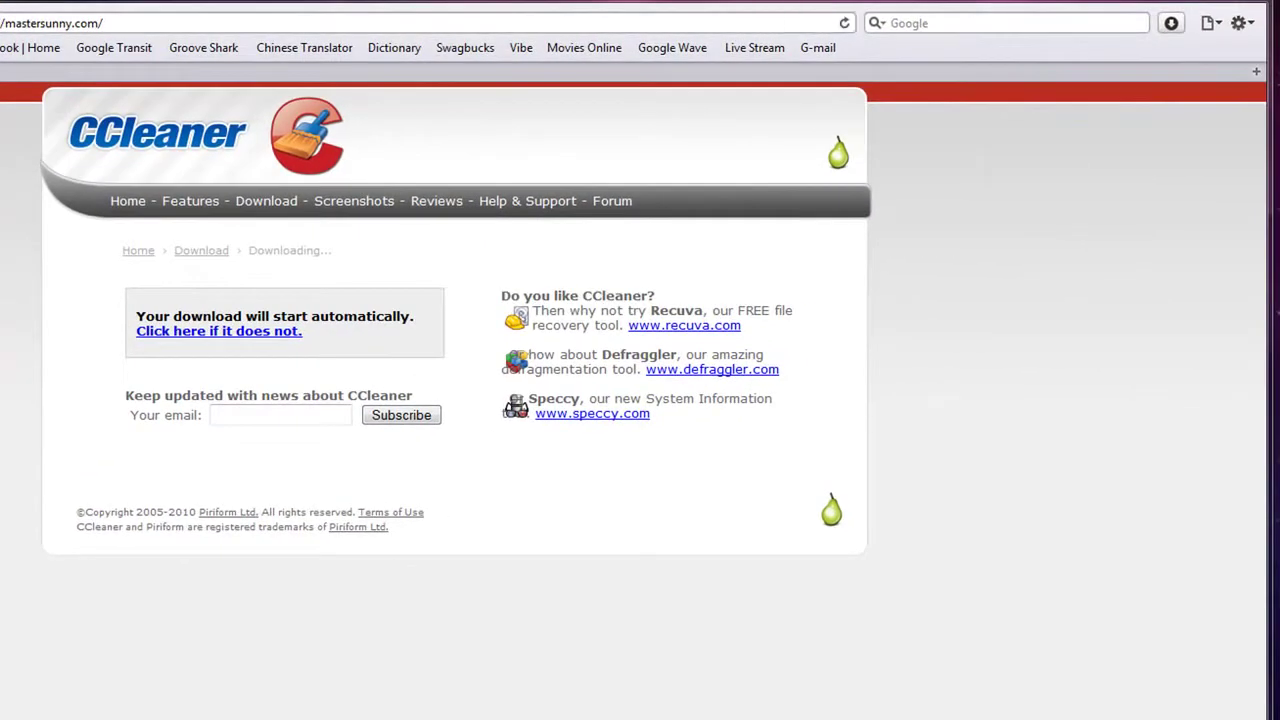
{"action": "left_click_drag", "start_coordinate": [294, 374], "coordinate": [231, 332]}
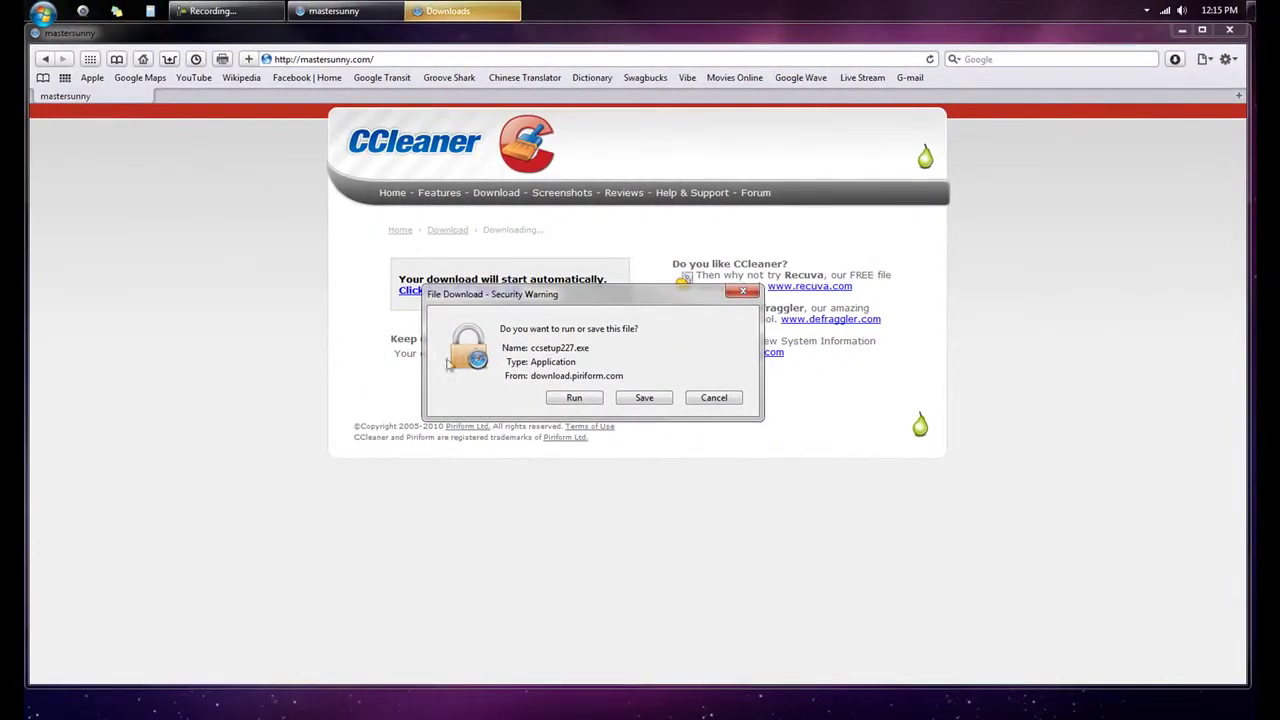
{"action": "left_click", "coordinate": [743, 291]}
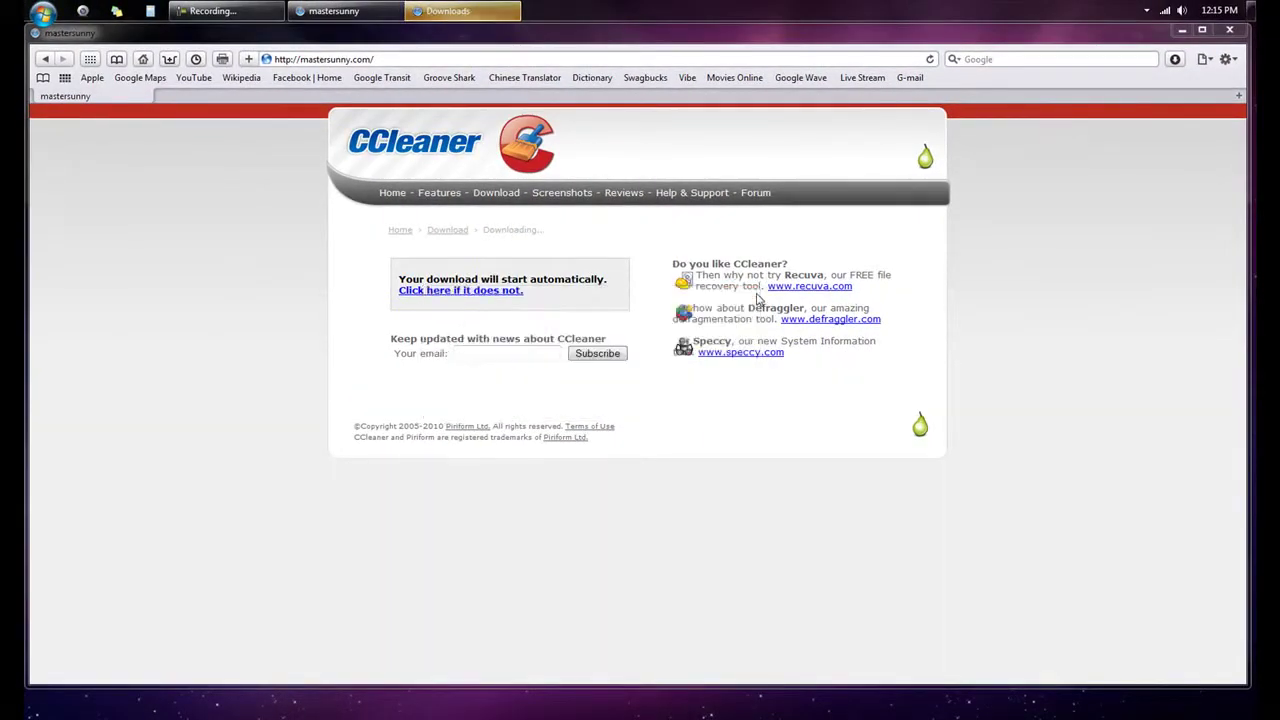
{"action": "left_click", "coordinate": [1229, 30]}
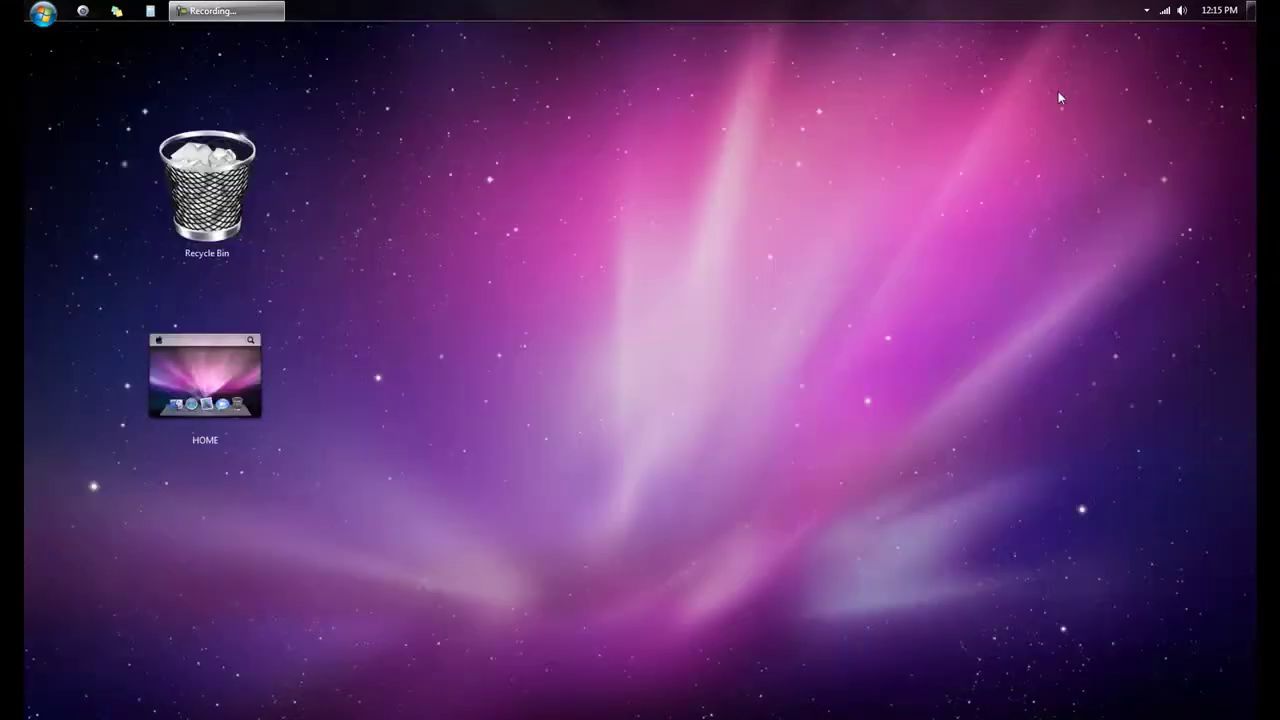
Step: Find CCleaner with a Start-menu search and launch it
{"action": "left_click", "coordinate": [40, 12]}
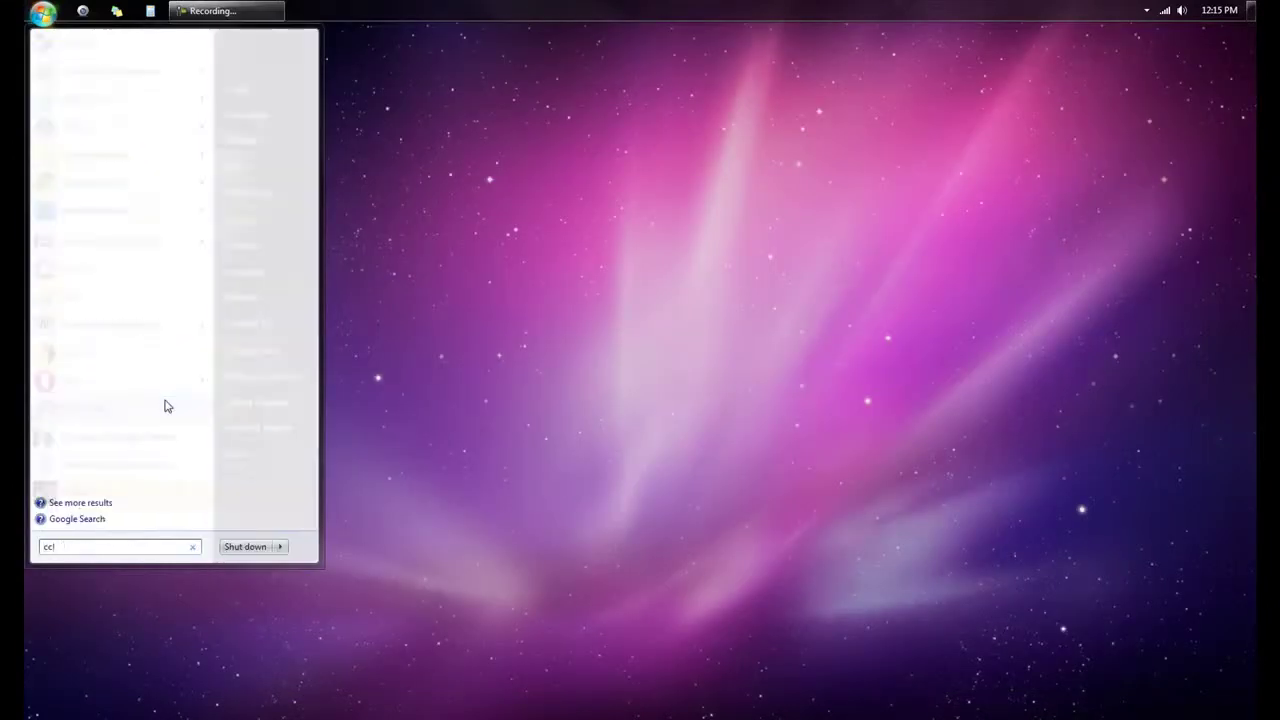
{"action": "type", "text": "eaner"}
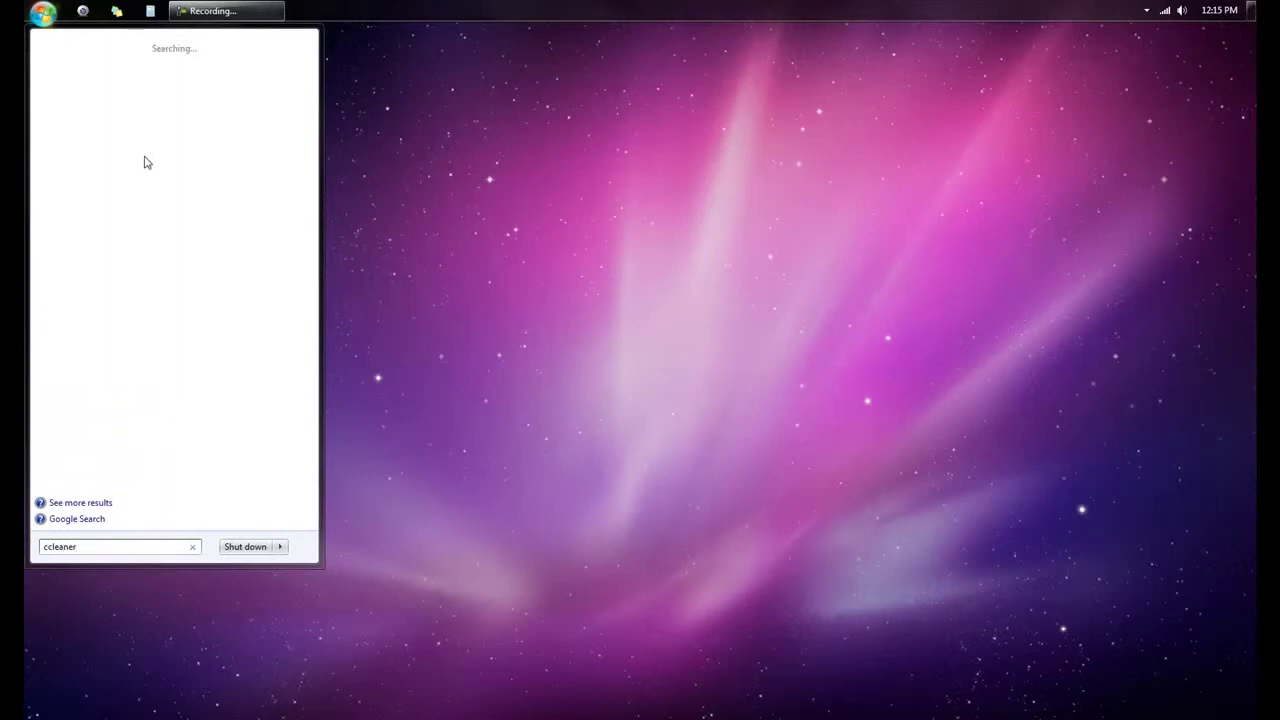
{"action": "left_click", "coordinate": [86, 84]}
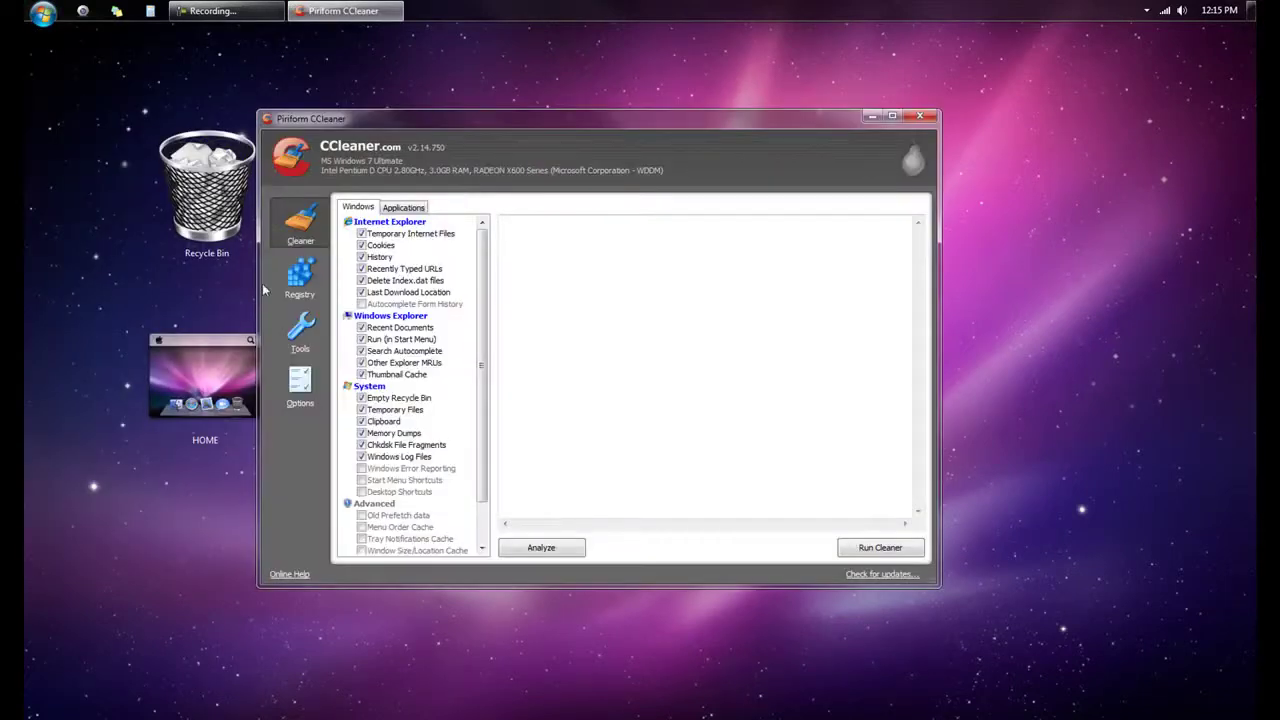
Step: Analyze the checked cleaning items, which would remove 3,356.8MB of junk
{"action": "left_click", "coordinate": [545, 547]}
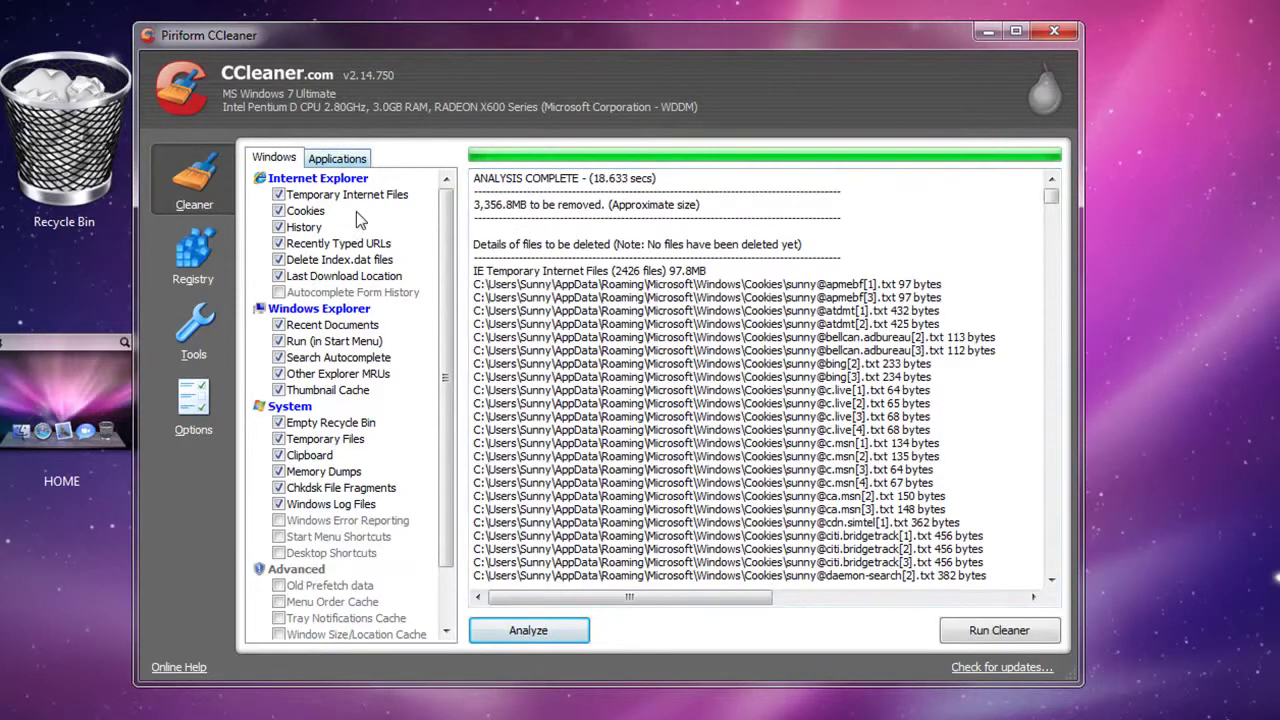
{"action": "scroll", "coordinate": [918, 377], "scroll_direction": "down", "scroll_amount": 15}
{"action": "scroll", "coordinate": [897, 377], "scroll_direction": "down", "scroll_amount": 20}
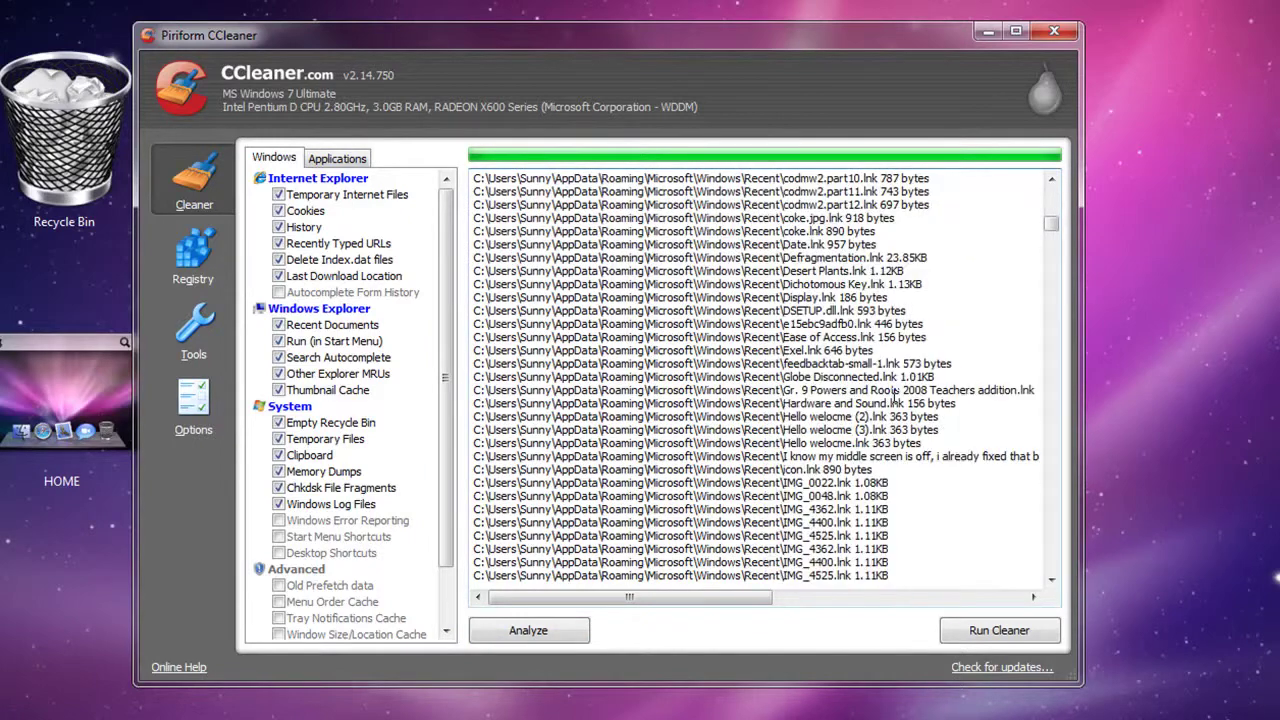
{"action": "scroll", "coordinate": [903, 494], "scroll_direction": "up", "scroll_amount": 20}
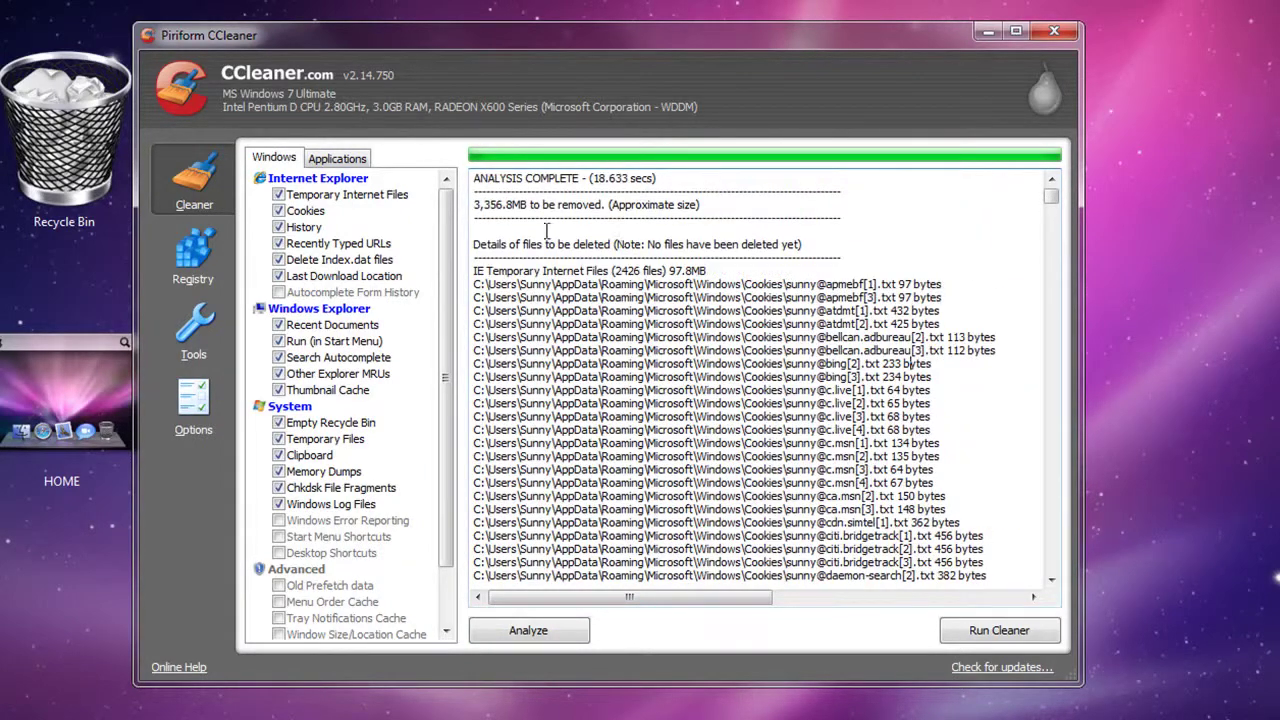
{"action": "left_click_drag", "start_coordinate": [477, 205], "coordinate": [561, 205]}
{"action": "left_click", "coordinate": [561, 205]}
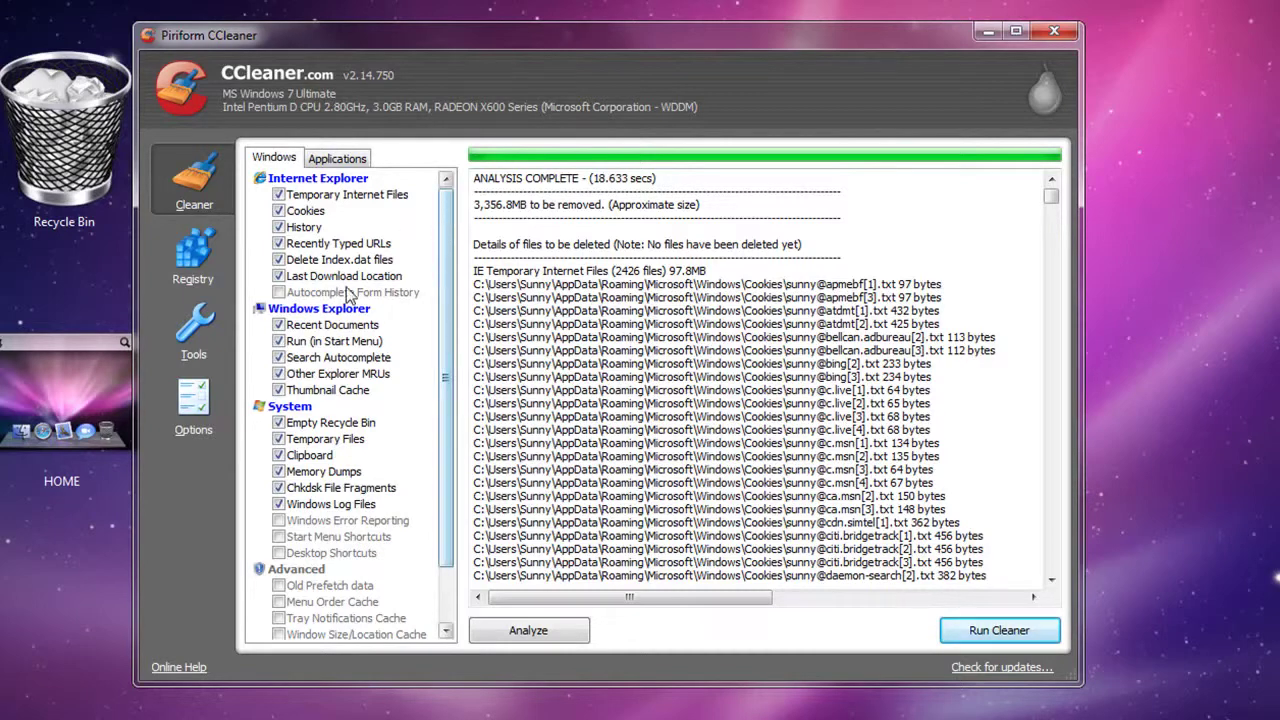
{"action": "left_click", "coordinate": [192, 250]}
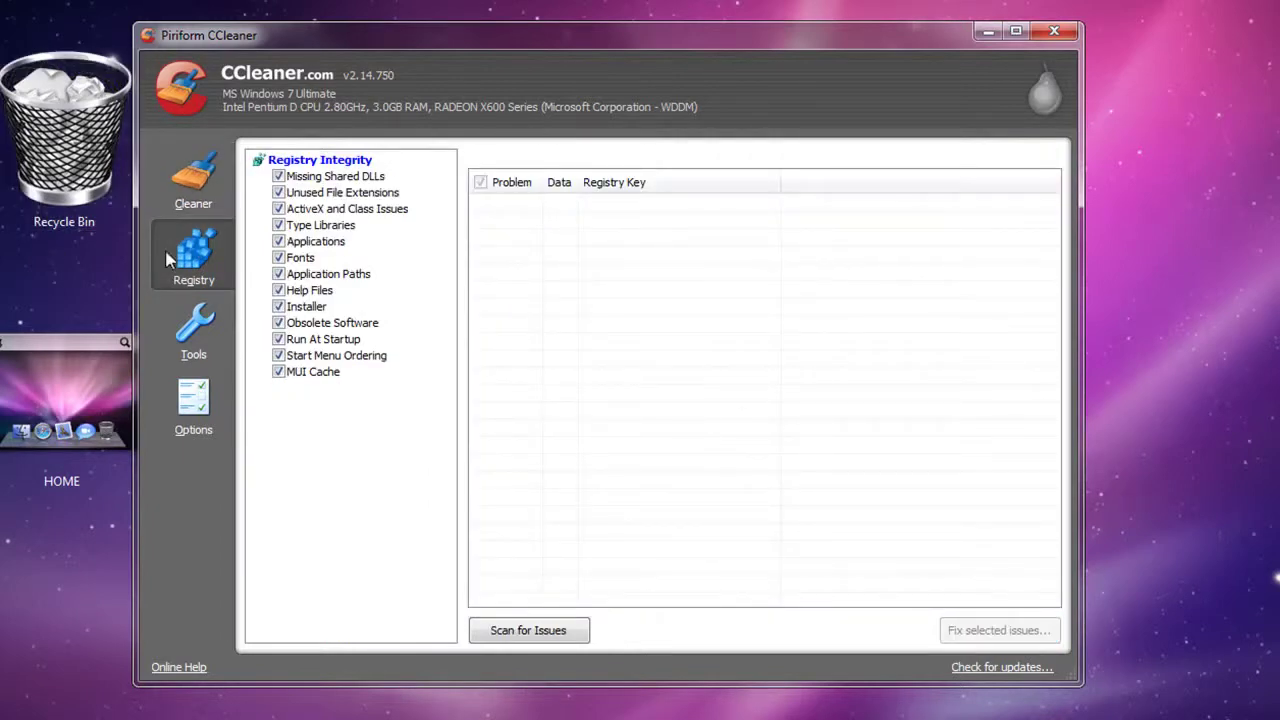
Step: Scan the registry with CCleaner and review the ActiveX/COM issues it lists
{"action": "left_click", "coordinate": [553, 638]}
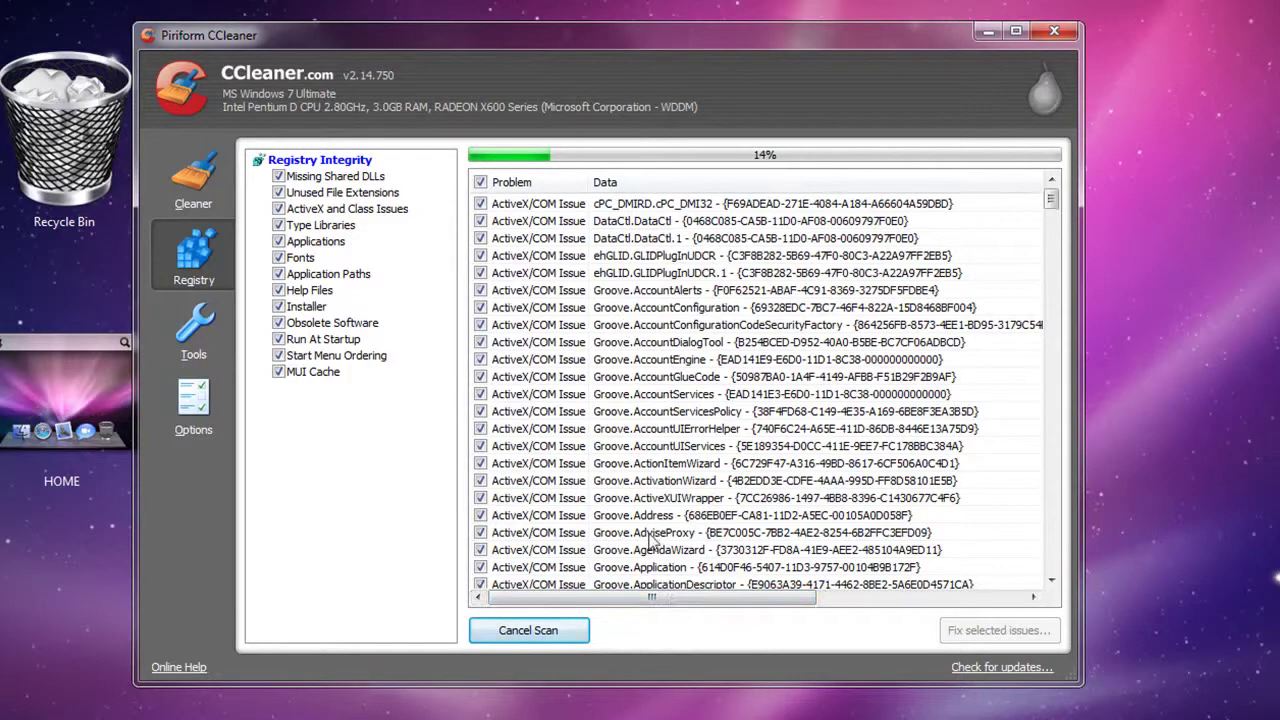
{"action": "left_click", "coordinate": [533, 632]}
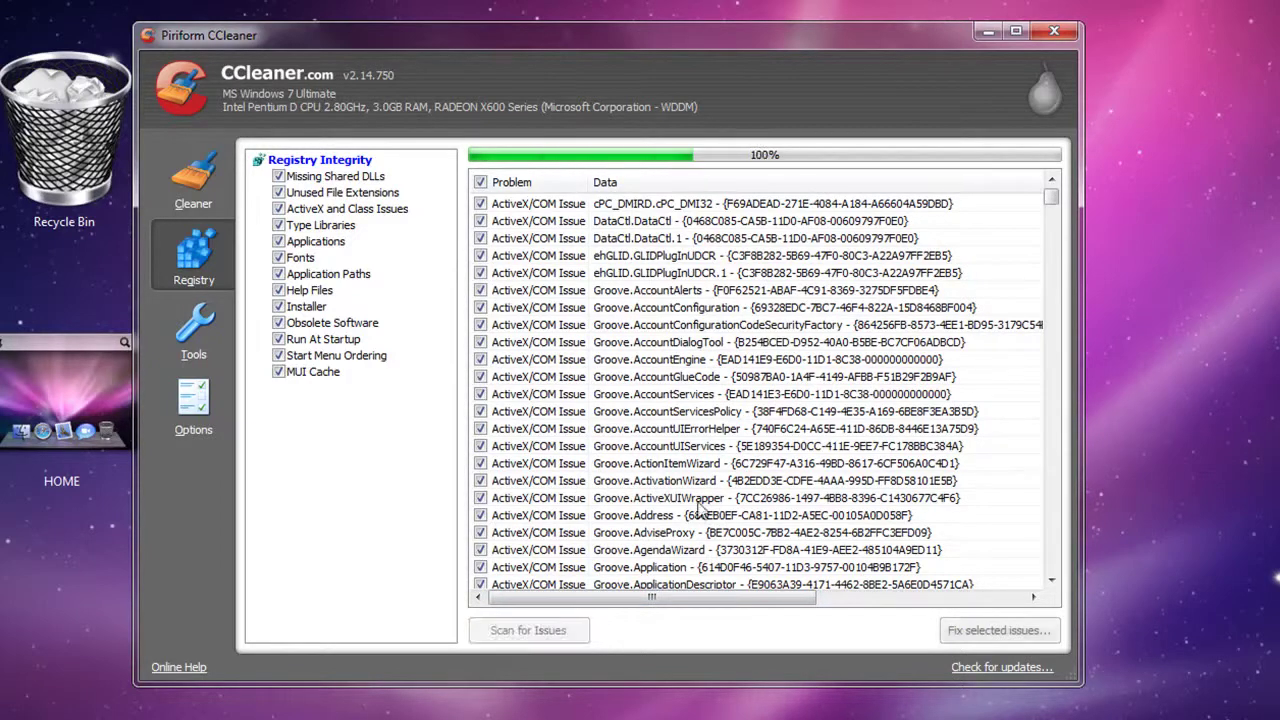
{"action": "left_click", "coordinate": [636, 376]}
{"action": "scroll", "coordinate": [888, 520], "scroll_direction": "down", "scroll_amount": 8}
{"action": "scroll", "coordinate": [888, 520], "scroll_direction": "down", "scroll_amount": 2}
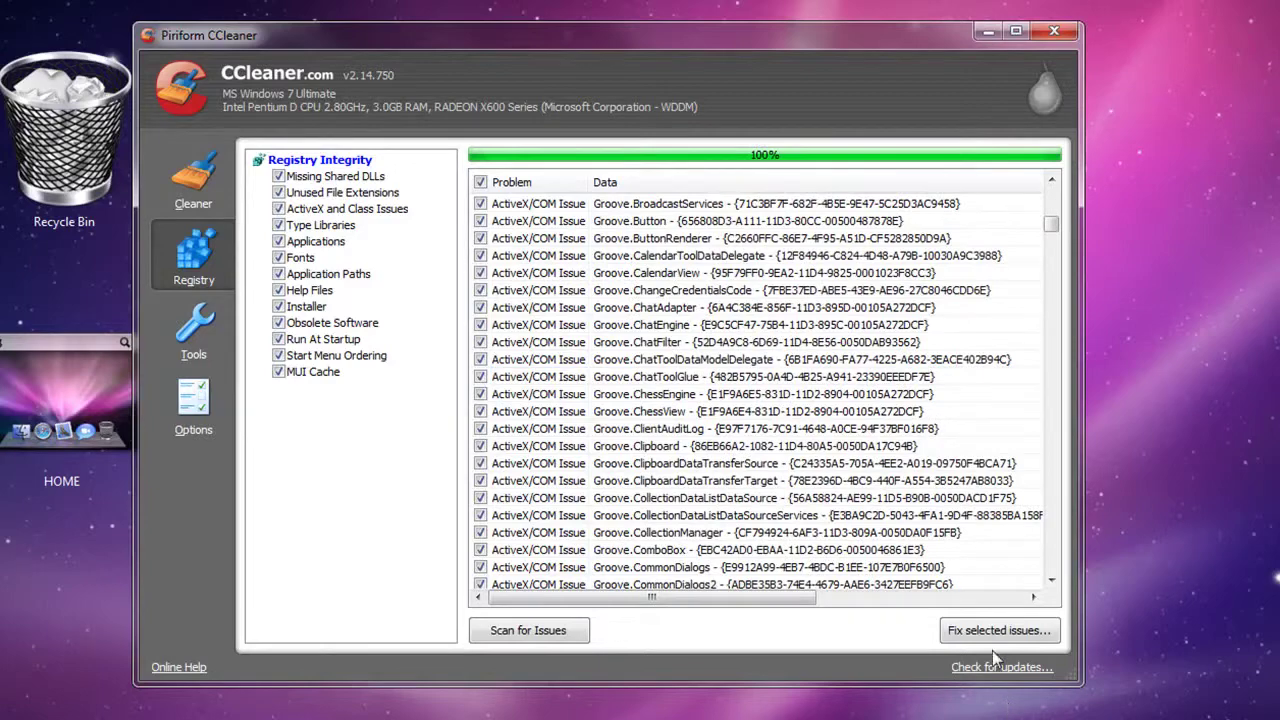
Step: Fix the checked registry issues, dismiss the backup save dialog, and close CCleaner
{"action": "left_click", "coordinate": [996, 632]}
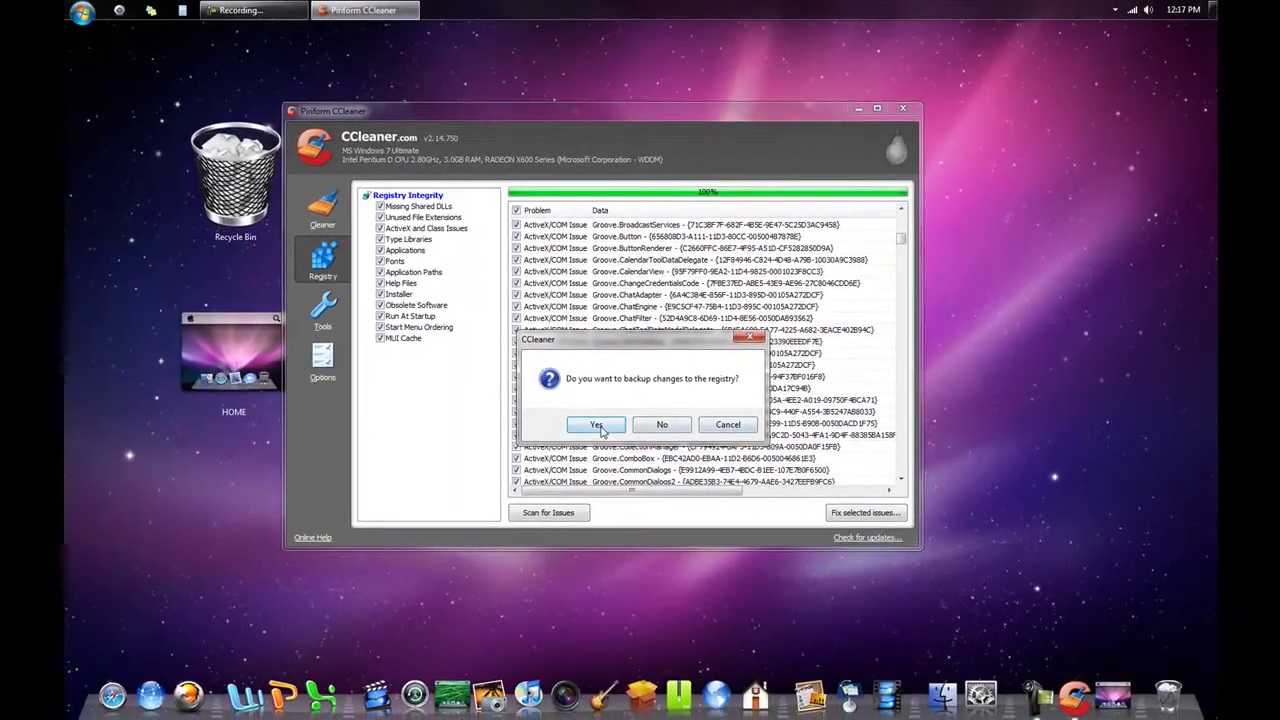
{"action": "left_click", "coordinate": [597, 425]}
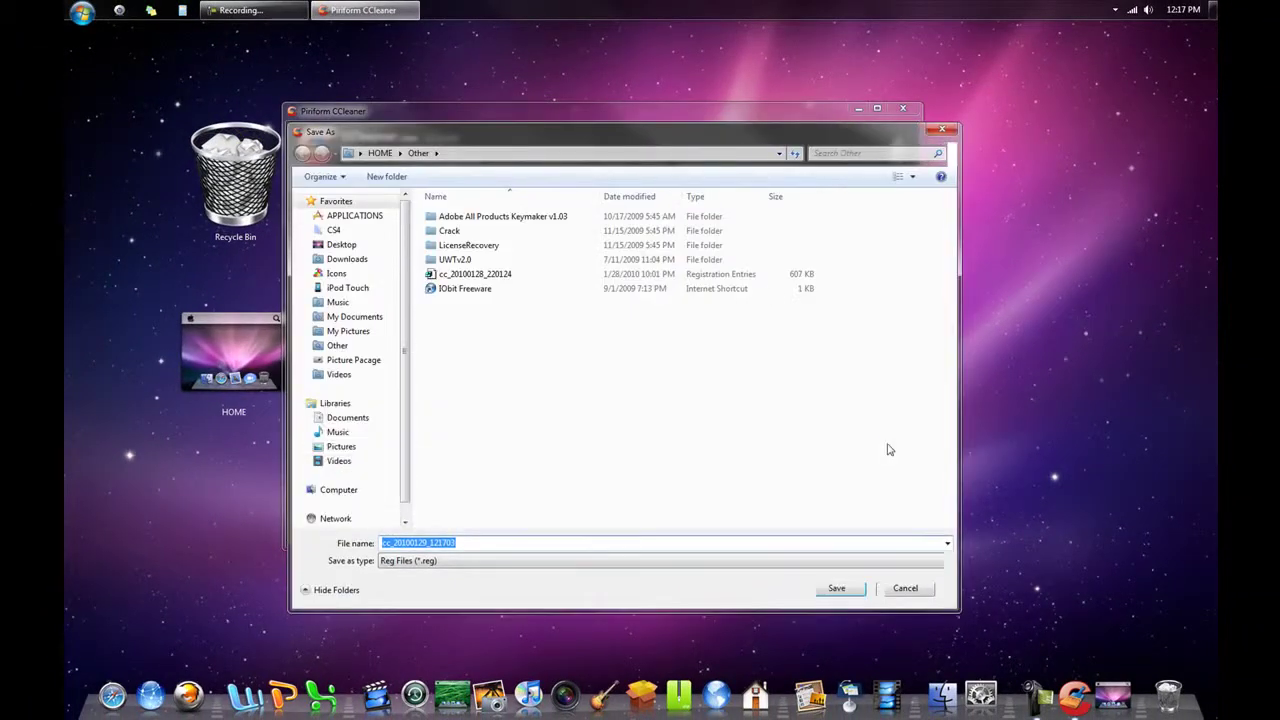
{"action": "left_click", "coordinate": [941, 131]}
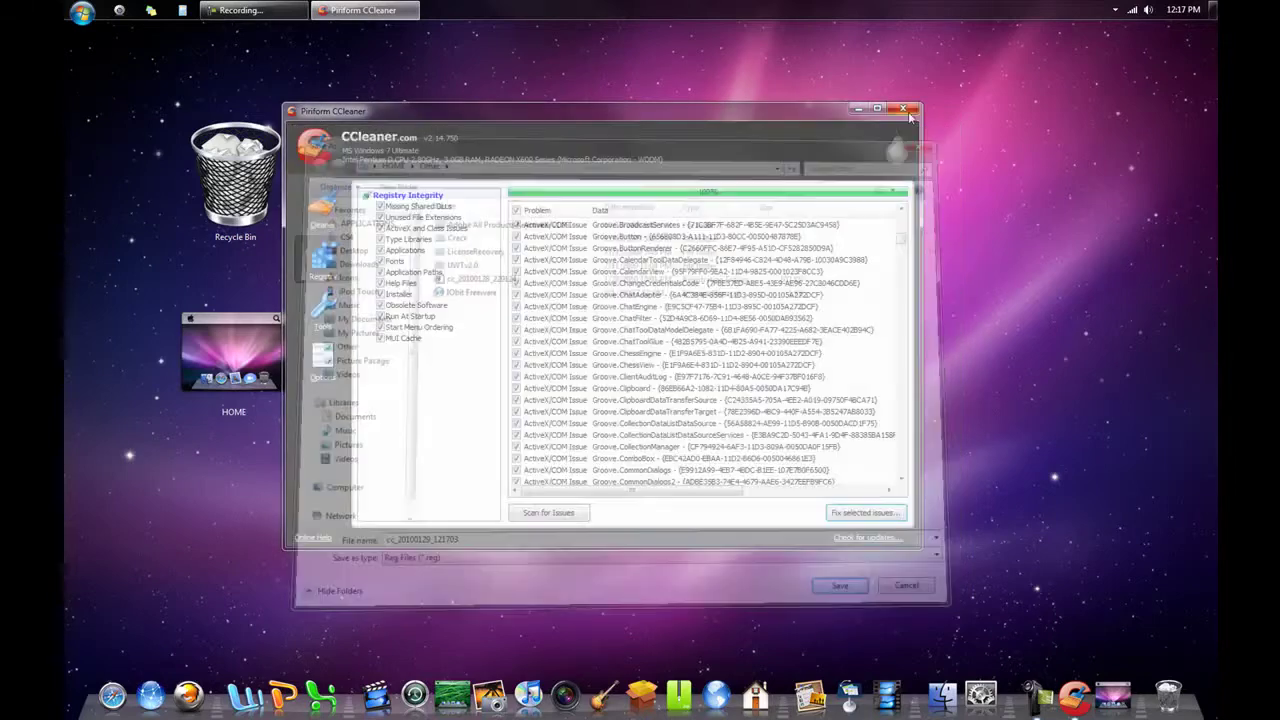
{"action": "left_click", "coordinate": [903, 122]}
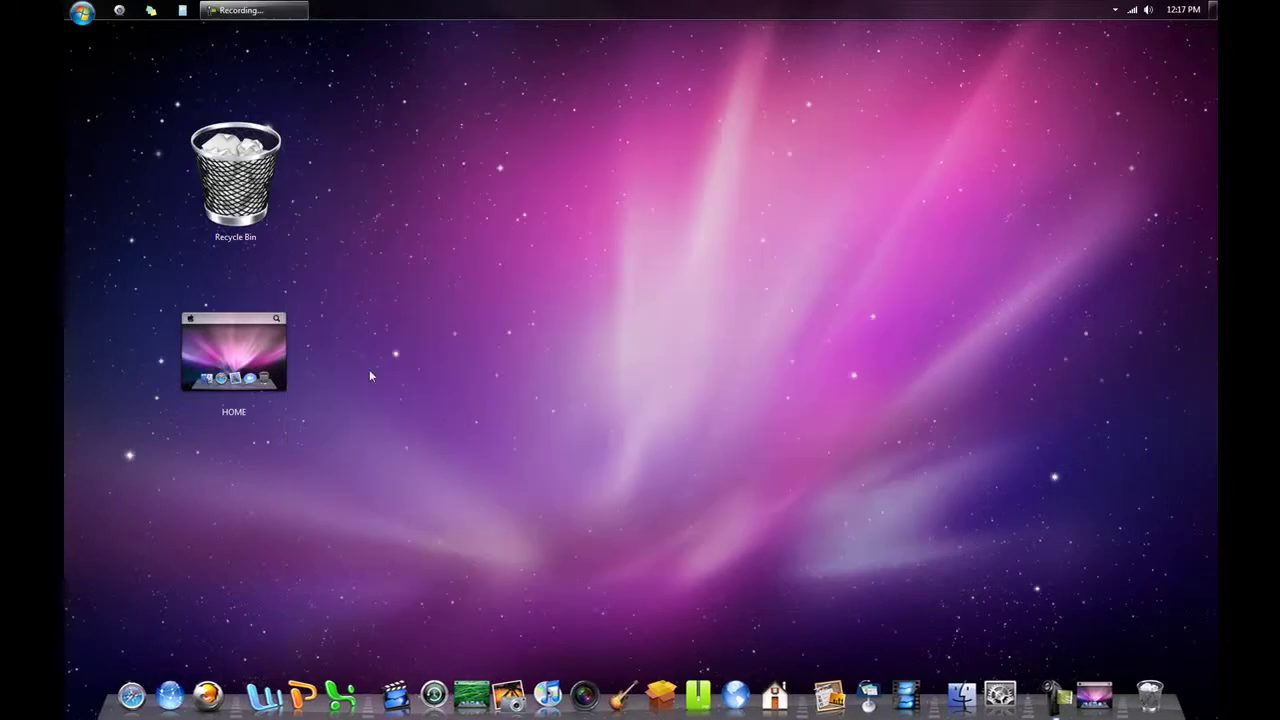
{"action": "left_click", "coordinate": [74, 10]}
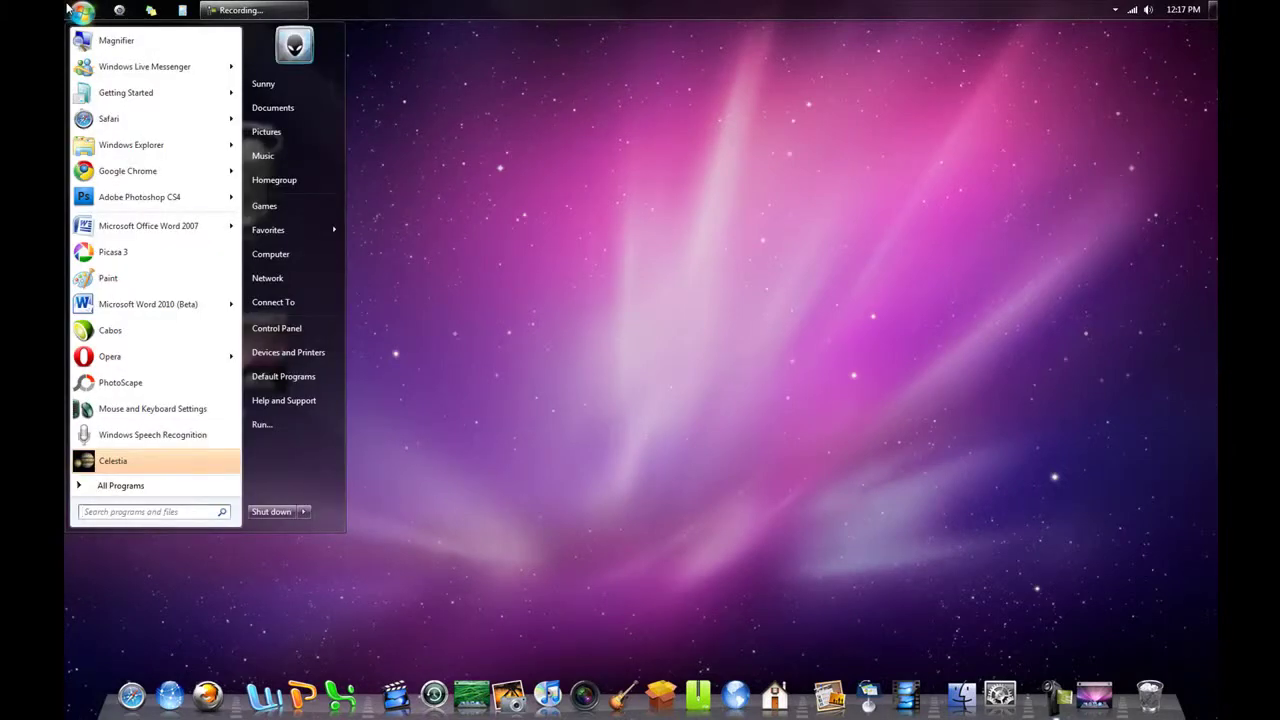
Step: Run regedit from the Run dialog, replacing the previous msconfig entry
{"action": "left_click", "coordinate": [70, 10]}
{"action": "left_click", "coordinate": [70, 10]}
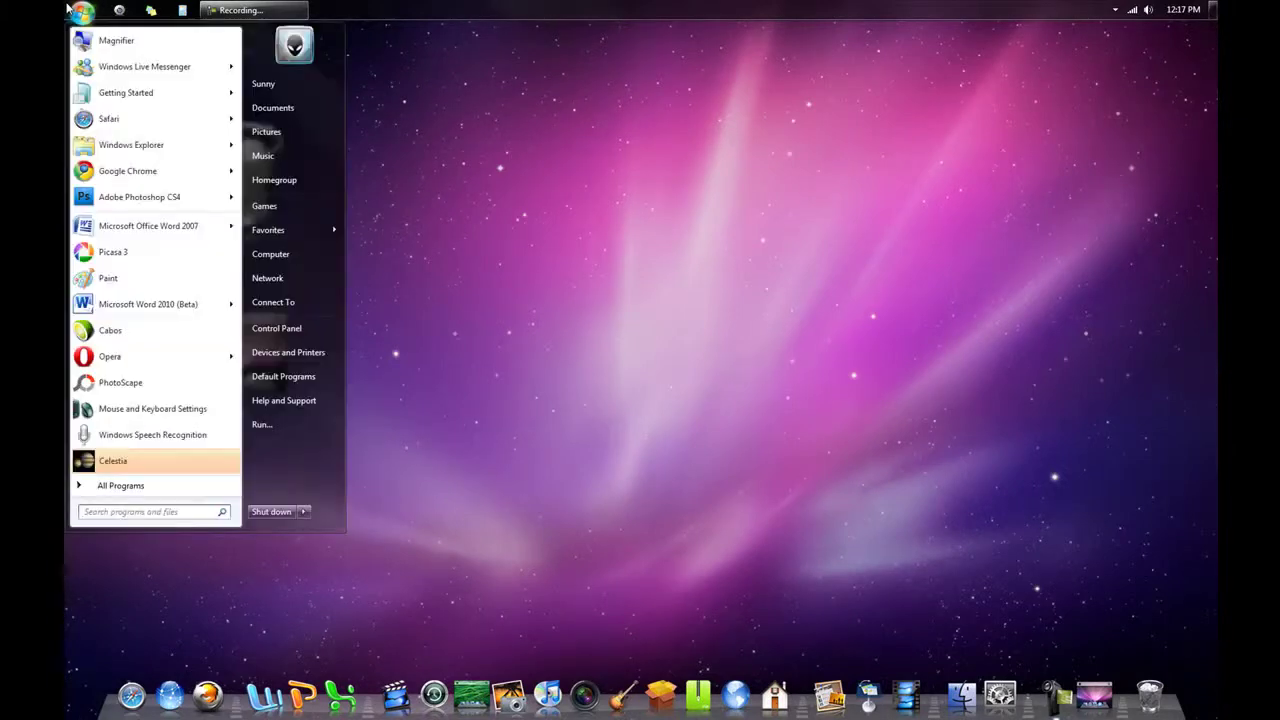
{"action": "left_click", "coordinate": [300, 425]}
{"action": "left_click_drag", "start_coordinate": [260, 44], "coordinate": [731, 212]}
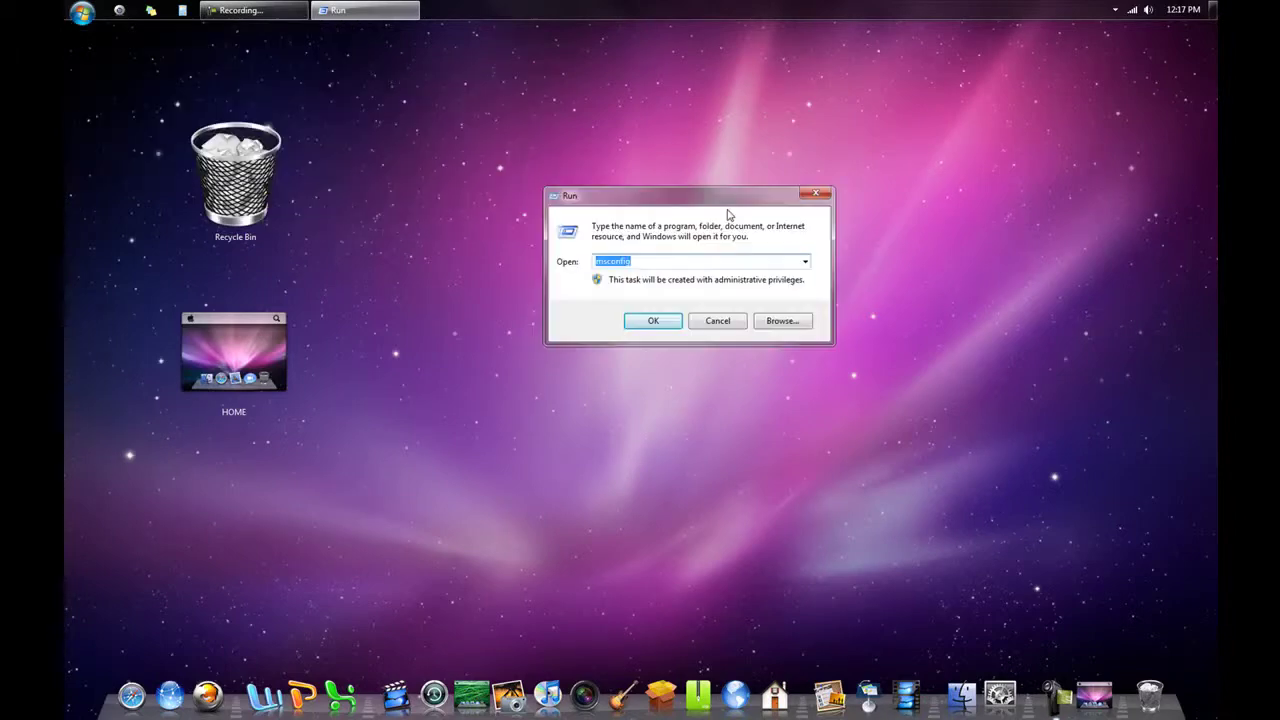
{"action": "left_click", "coordinate": [80, 11]}
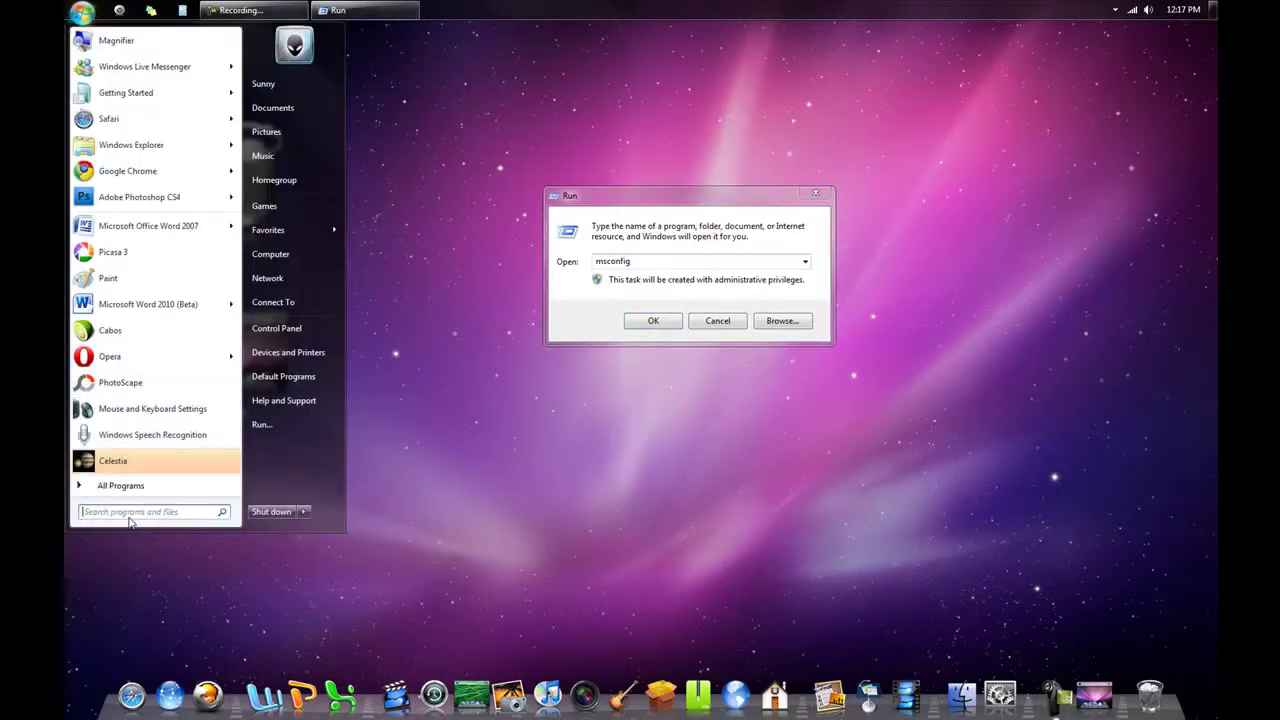
{"action": "left_click", "coordinate": [664, 262]}
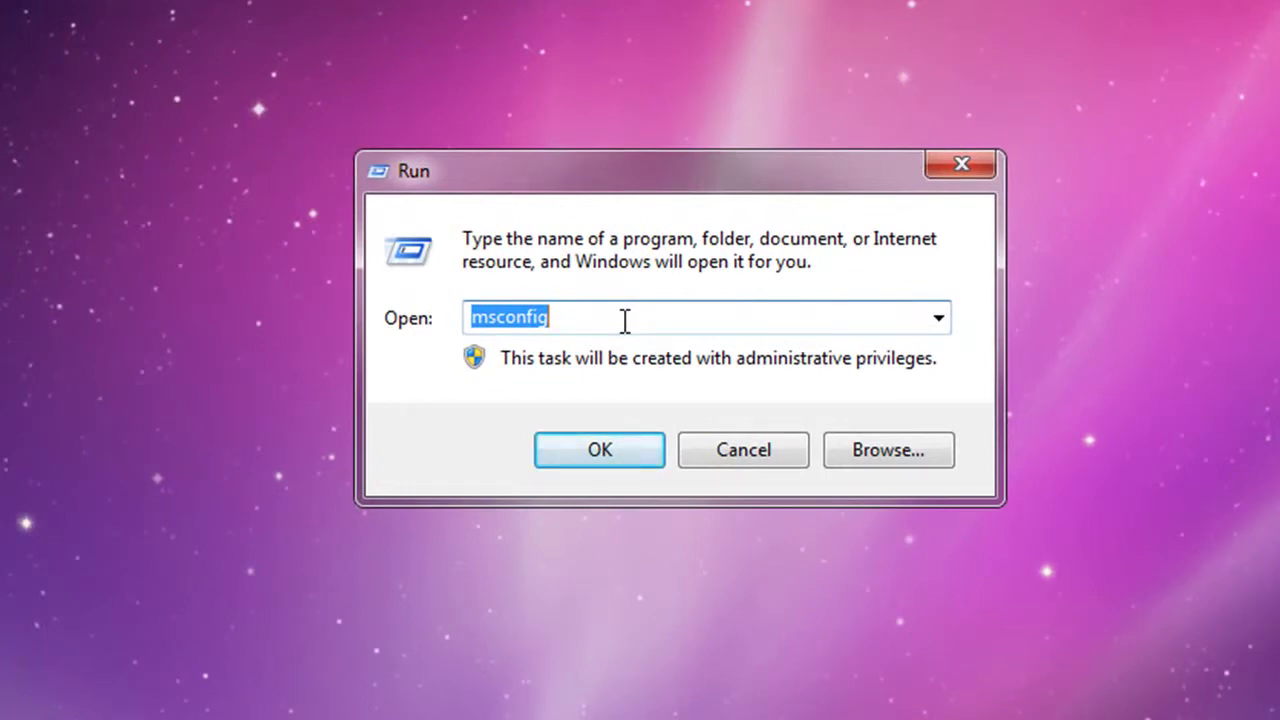
{"action": "type", "text": "rege"}
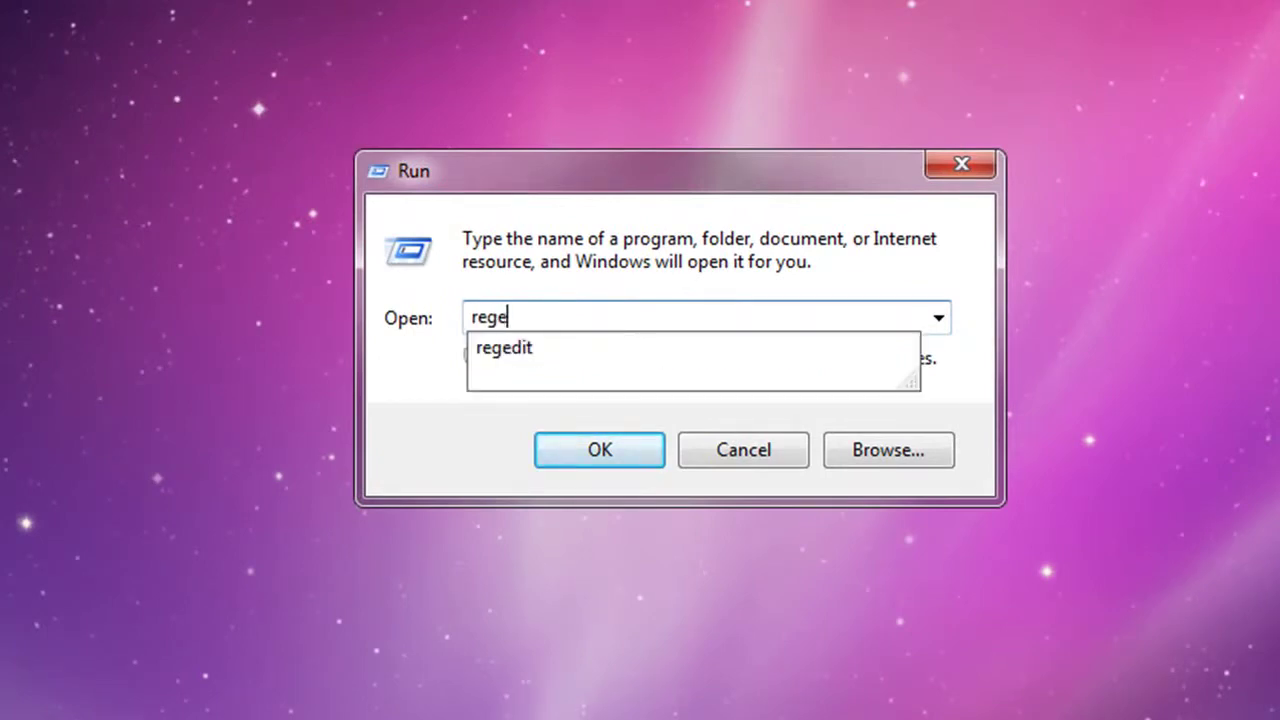
{"action": "type", "text": "dit"}
{"action": "left_click", "coordinate": [624, 320]}
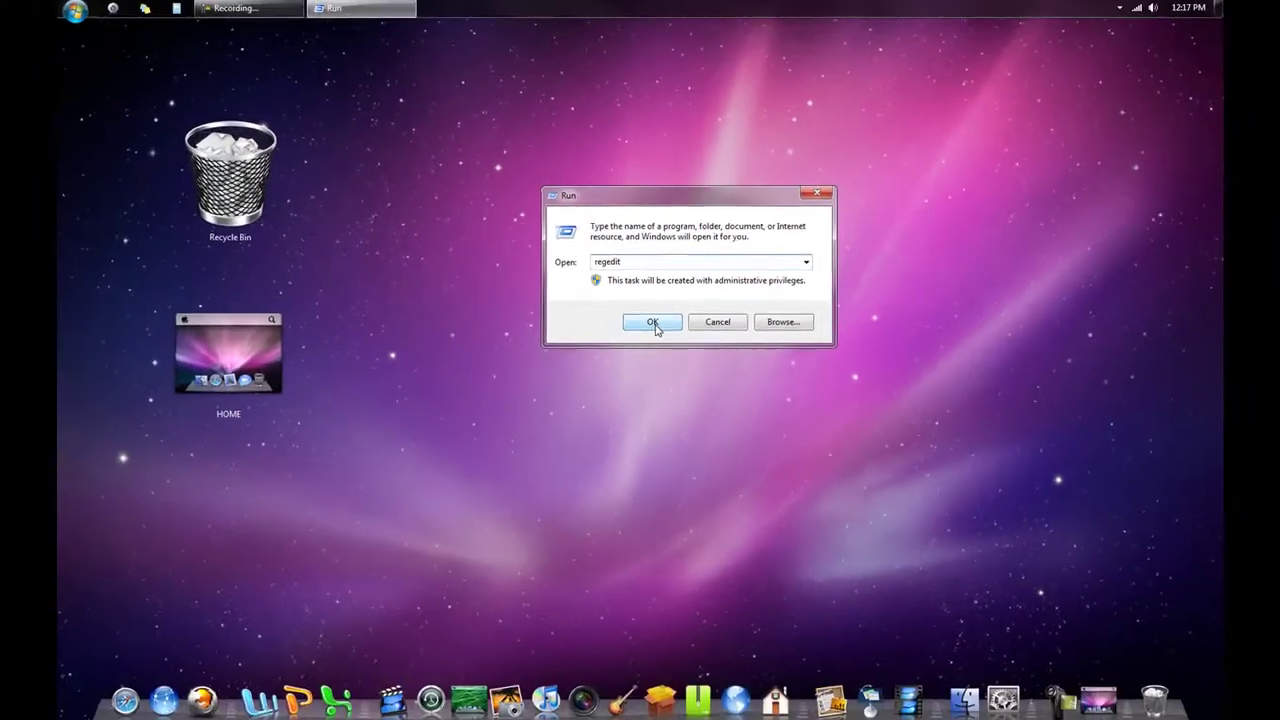
{"action": "left_click", "coordinate": [654, 321]}
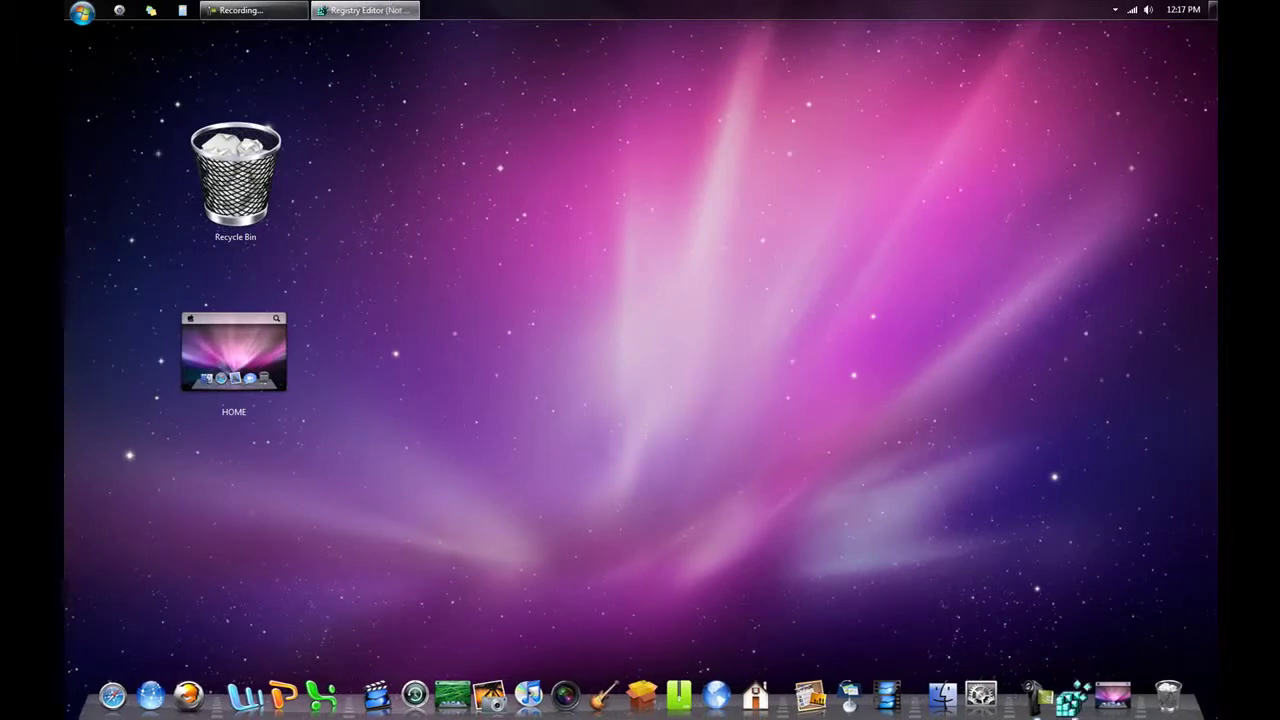
Step: Navigate to HKEY_CURRENT_USER\Control Panel\Desktop in the Registry Editor
{"action": "left_click_drag", "start_coordinate": [1181, 232], "coordinate": [757, 80]}
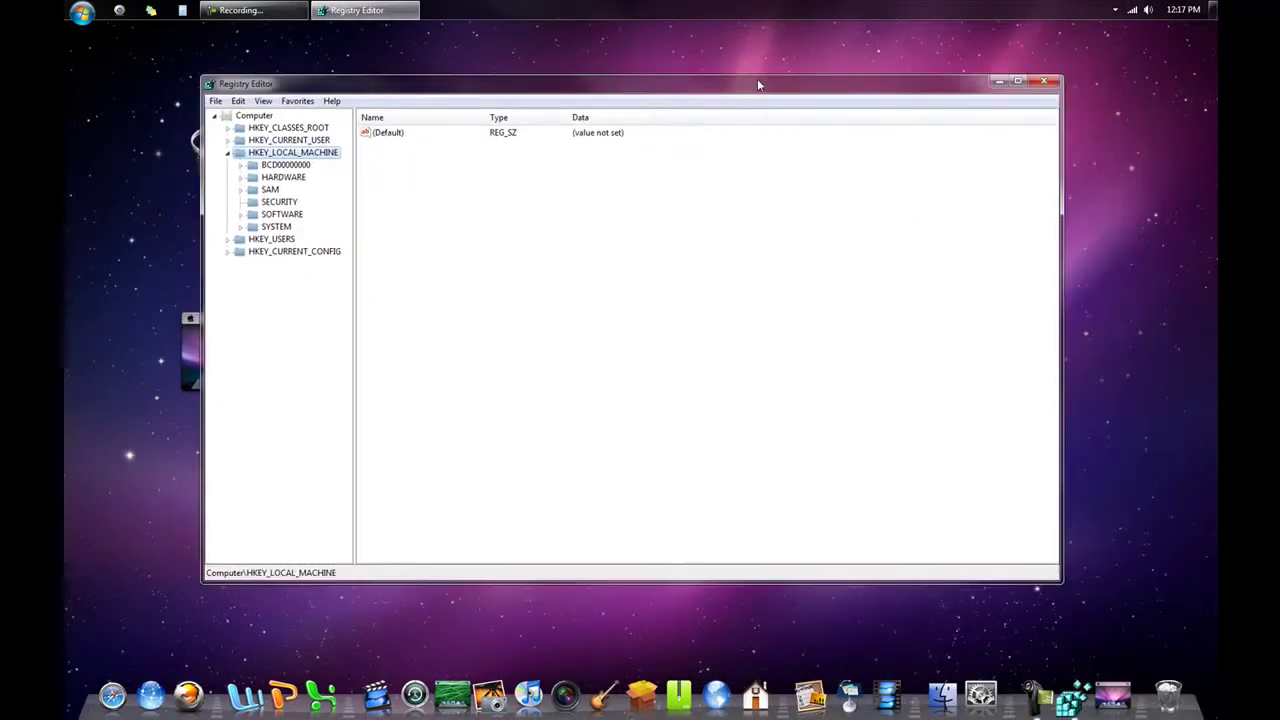
{"action": "left_click", "coordinate": [227, 152]}
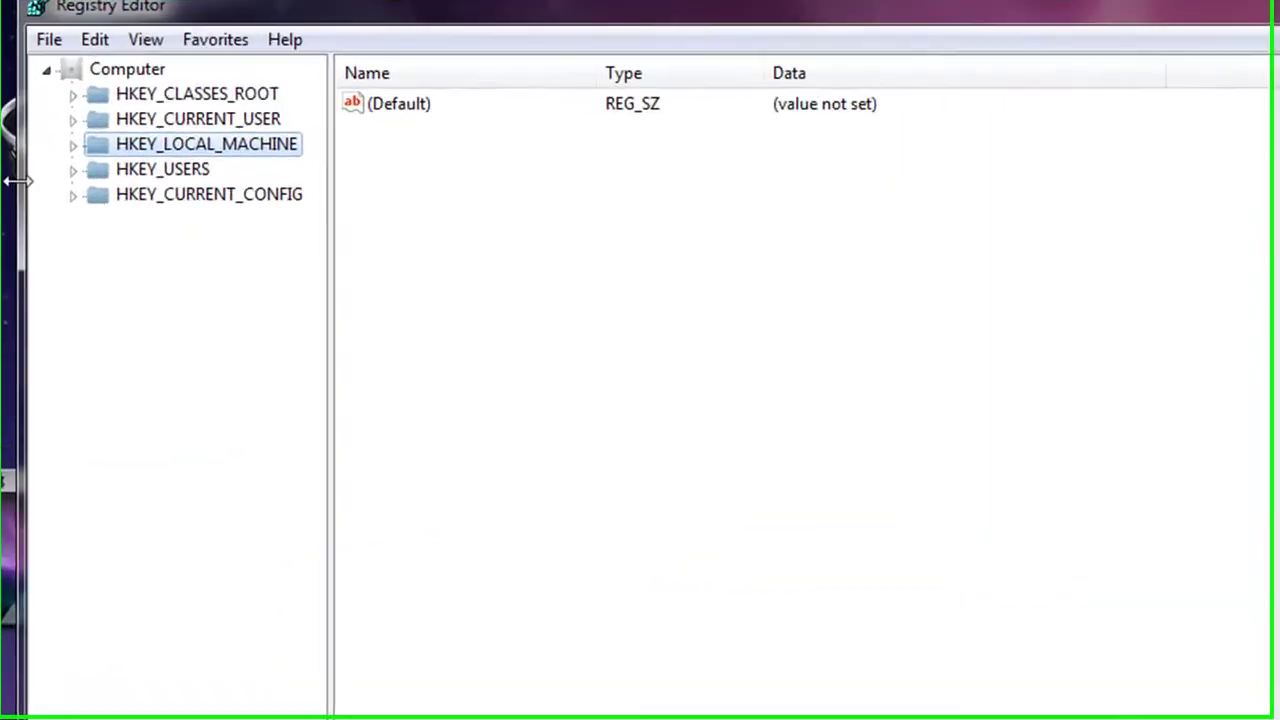
{"action": "left_click", "coordinate": [72, 120]}
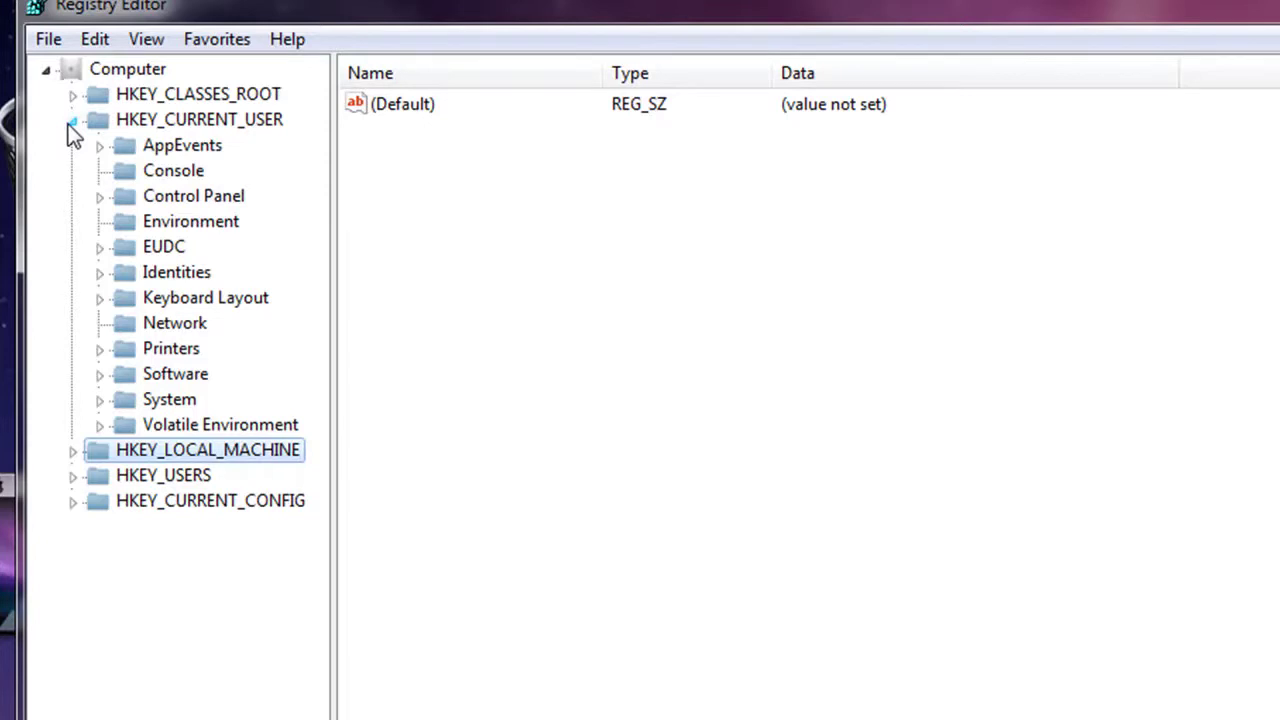
{"action": "left_click", "coordinate": [99, 197]}
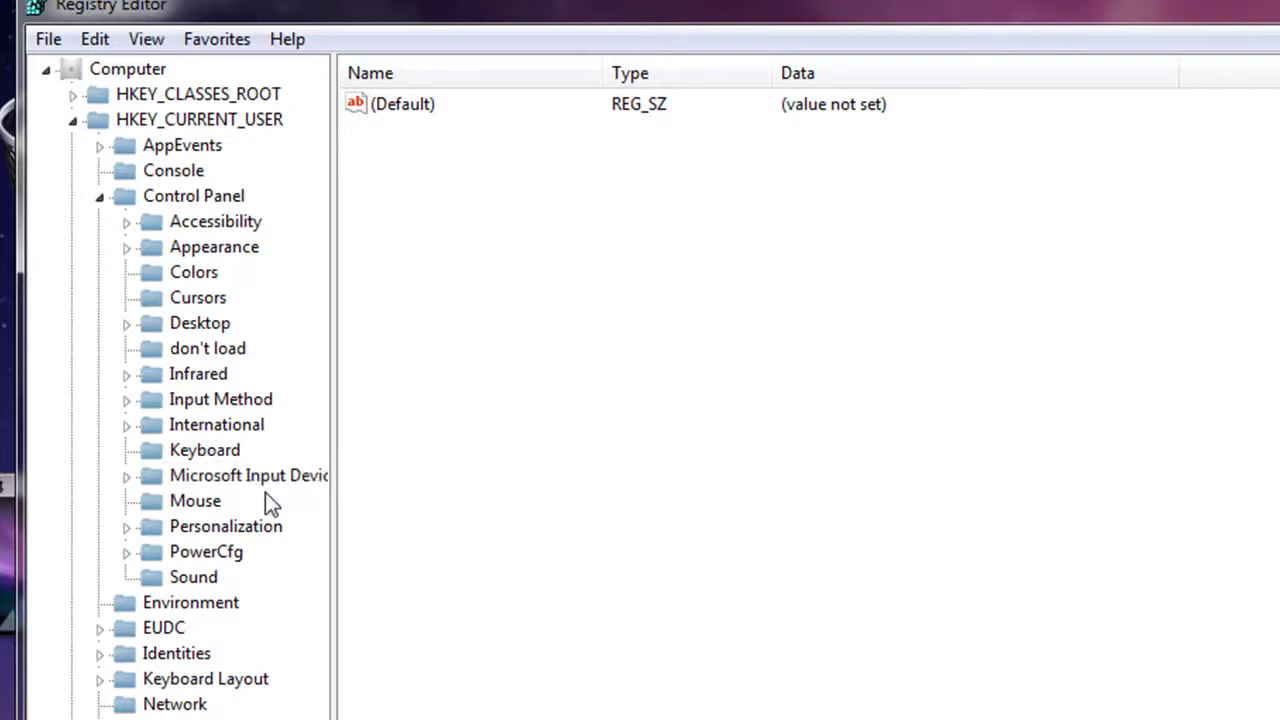
{"action": "left_click", "coordinate": [196, 328]}
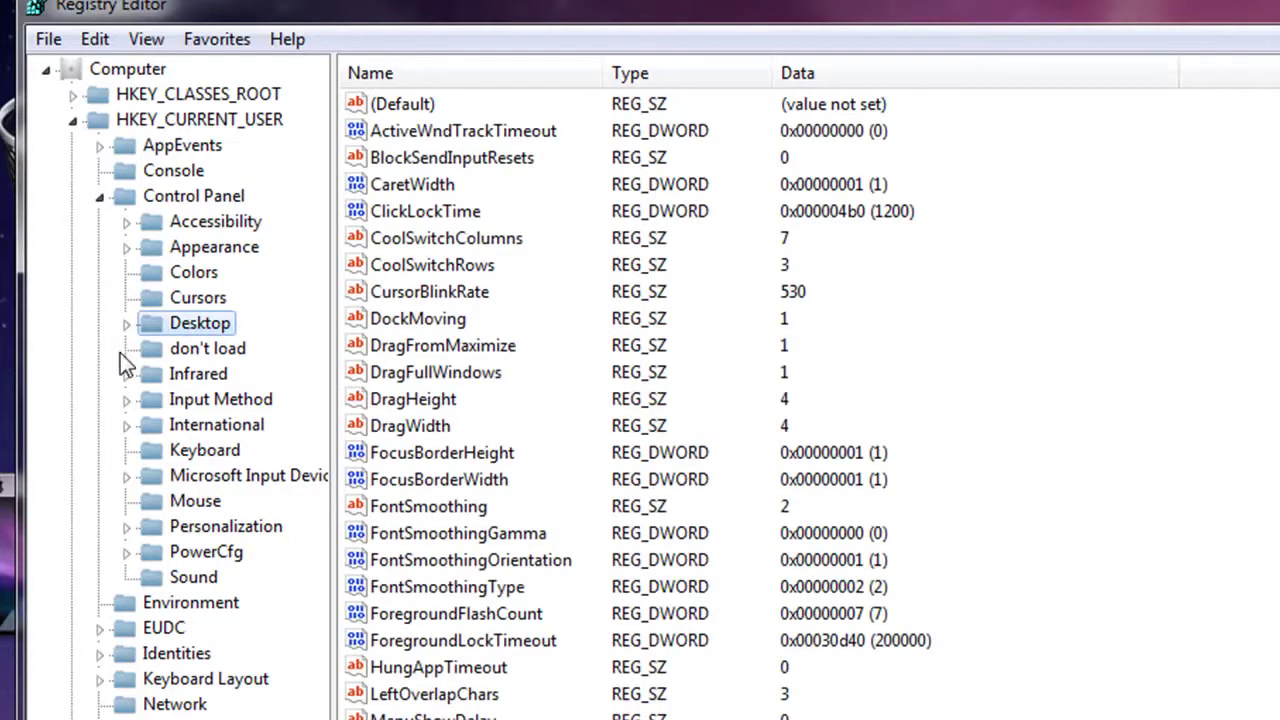
{"action": "left_click", "coordinate": [127, 326]}
{"action": "left_click", "coordinate": [128, 326]}
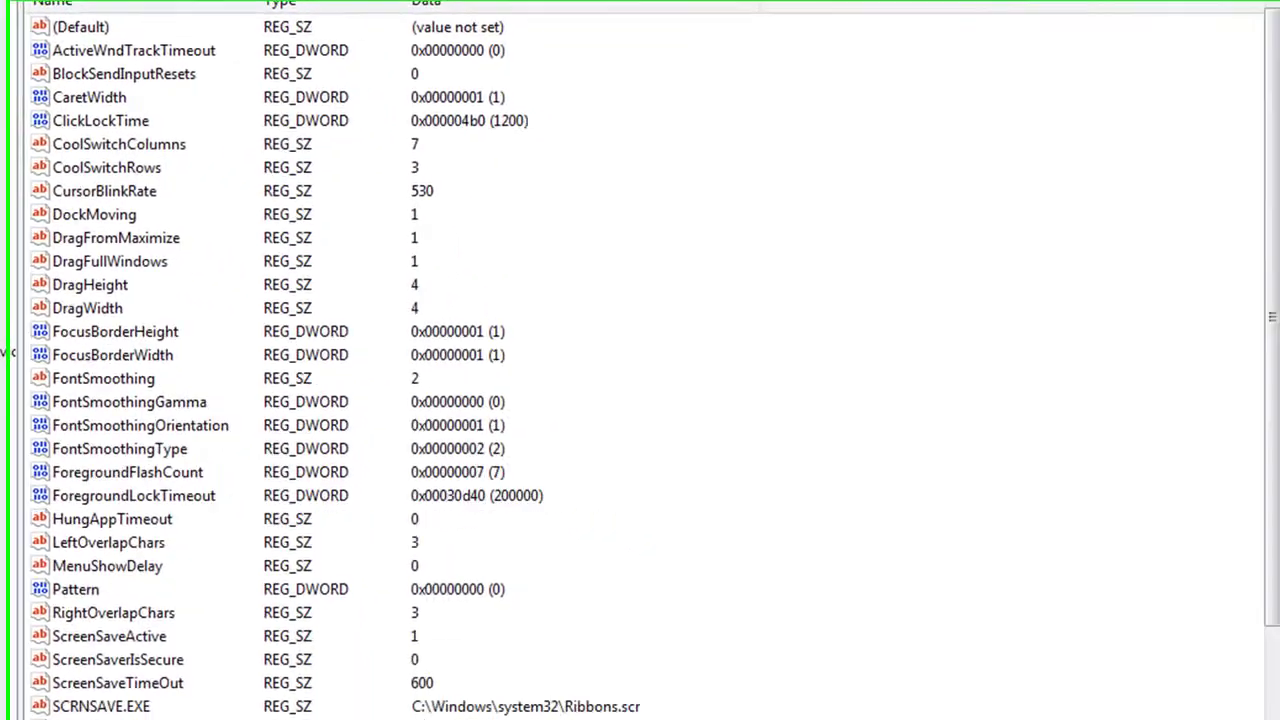
{"action": "scroll", "coordinate": [1004, 391], "scroll_direction": "down", "scroll_amount": 3}
{"action": "scroll", "coordinate": [675, 285], "scroll_direction": "up", "scroll_amount": 3}
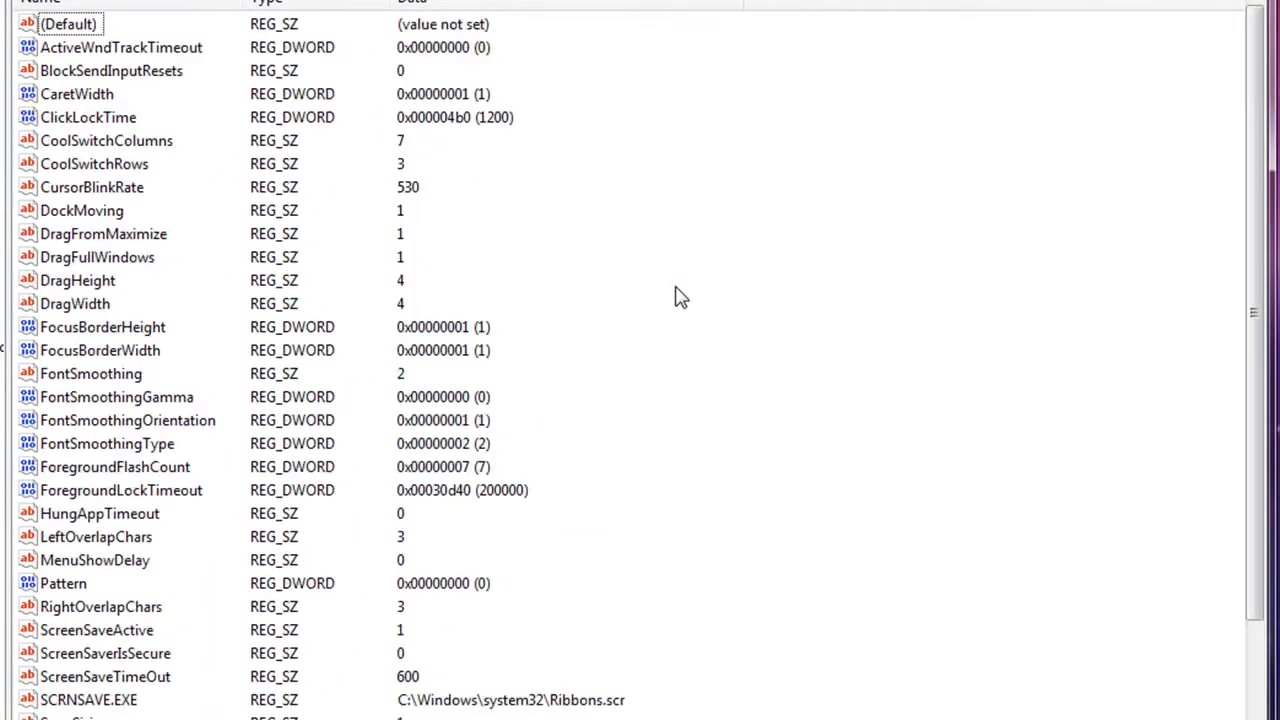
{"action": "scroll", "coordinate": [674, 300], "scroll_direction": "down", "scroll_amount": 1}
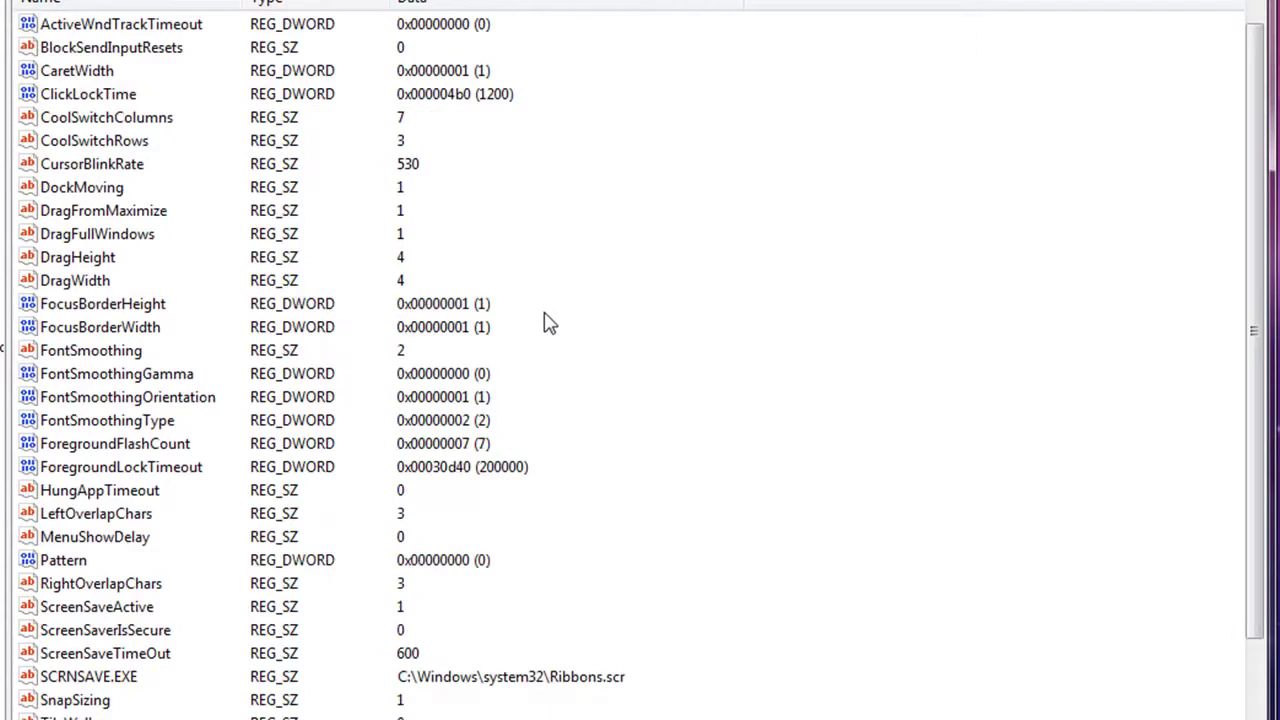
Step: Set the MenuShowDelay value data to 0
{"action": "left_click", "coordinate": [150, 336]}
{"action": "left_click", "coordinate": [158, 536]}
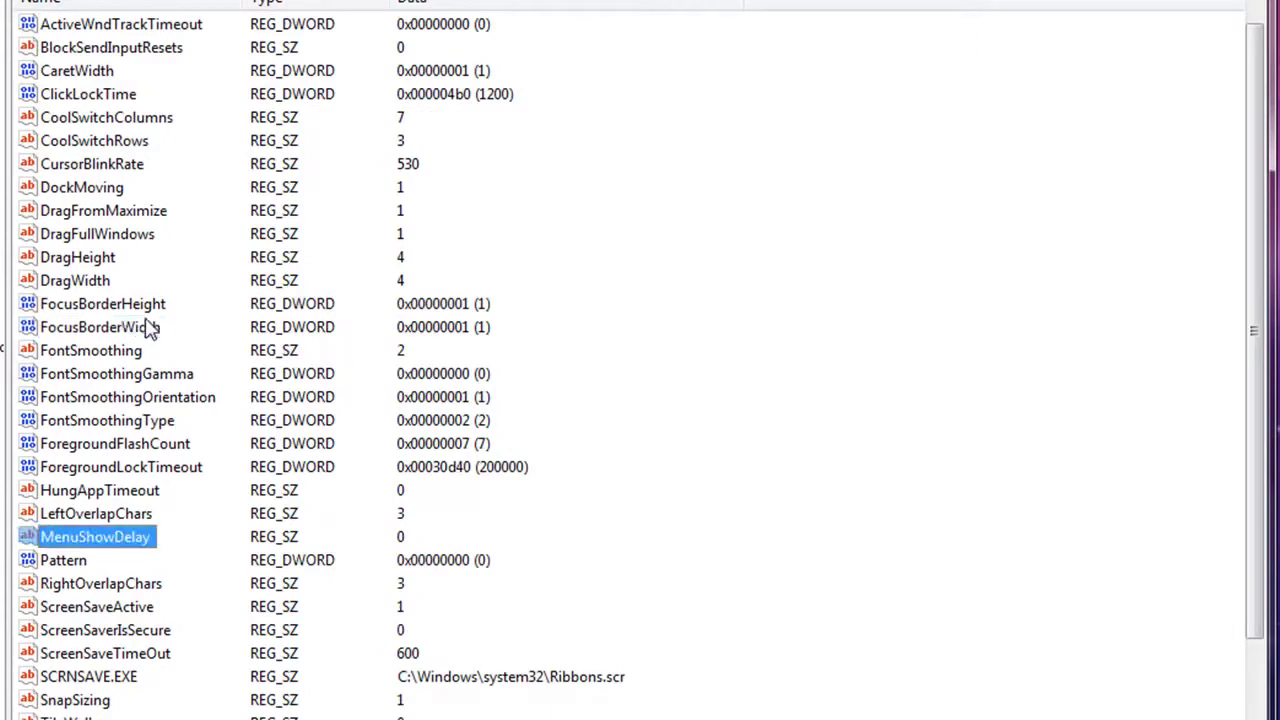
{"action": "right_click", "coordinate": [118, 535]}
{"action": "key", "text": "Escape"}
{"action": "double_click", "coordinate": [27, 531]}
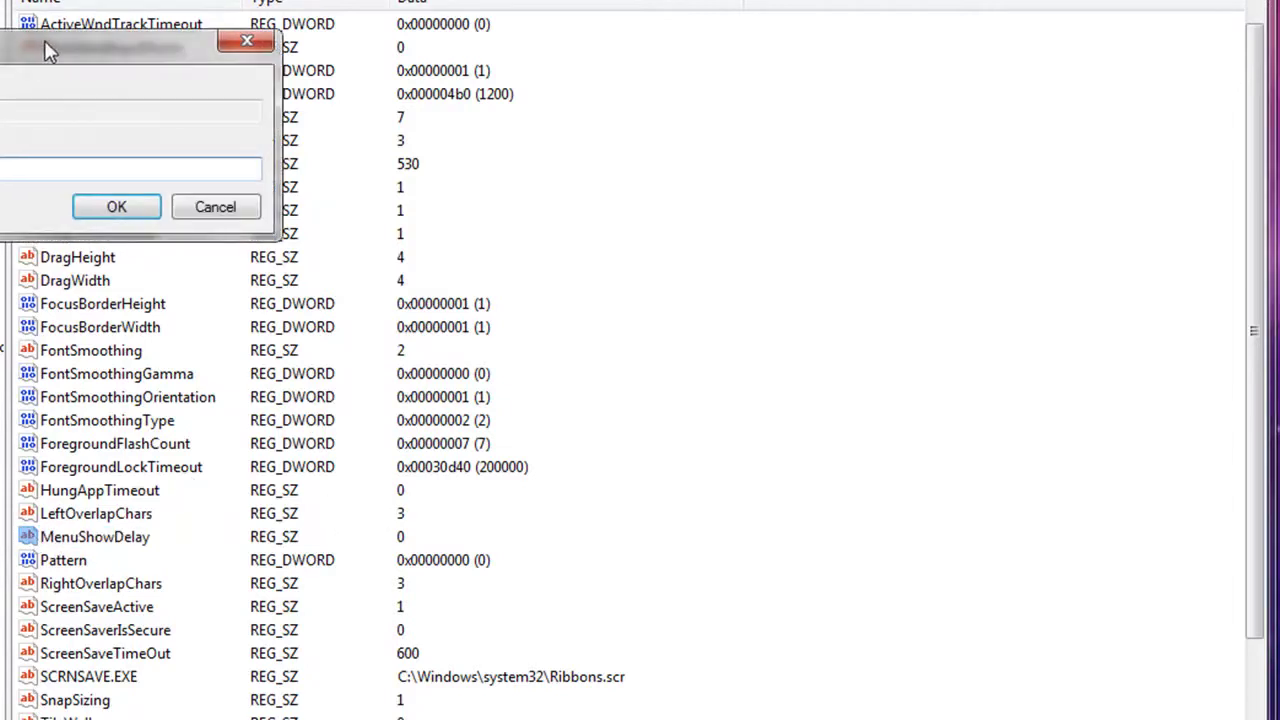
{"action": "key", "text": "Return"}
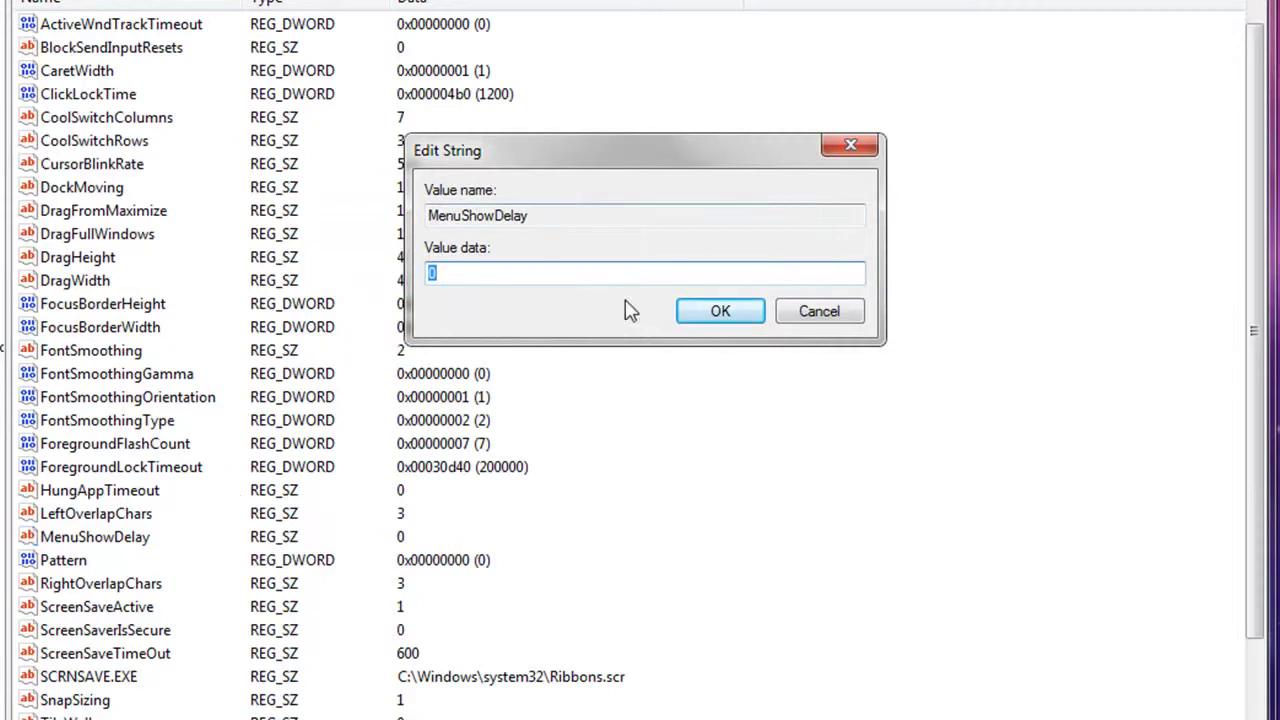
{"action": "left_click", "coordinate": [703, 315]}
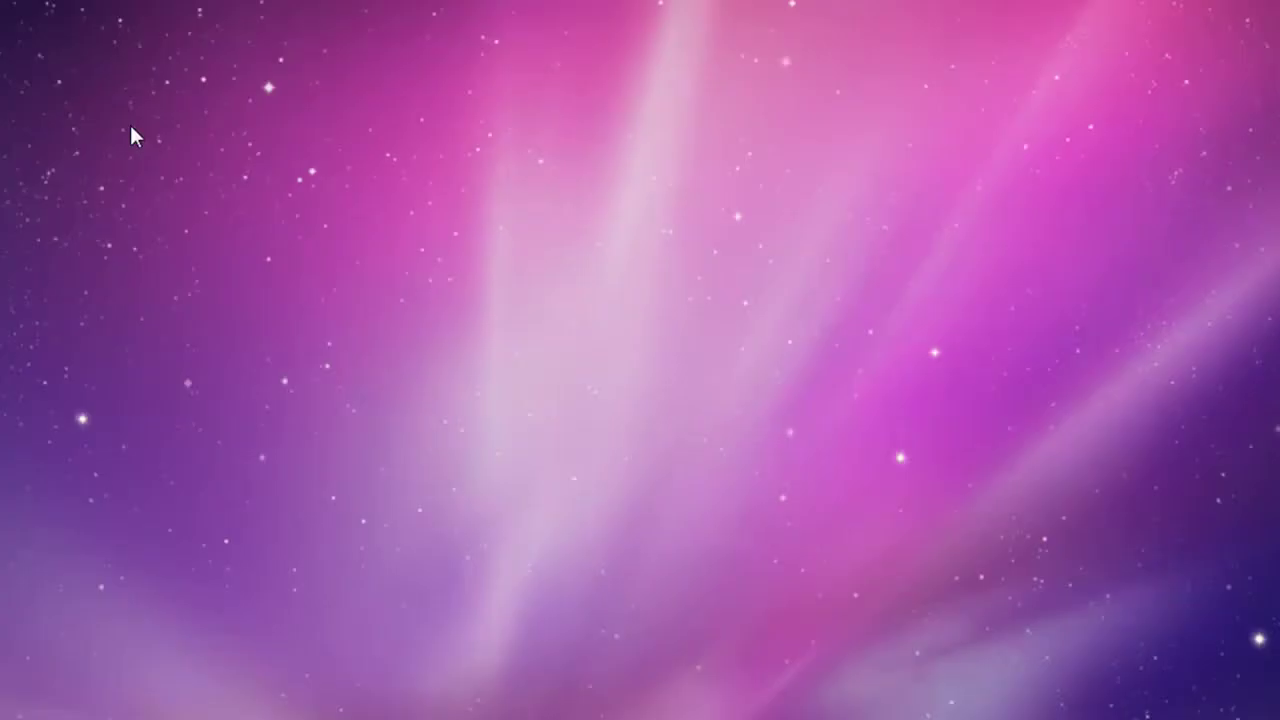
{"action": "right_click", "coordinate": [543, 29]}
Step: Bring up and dismiss the desktop context menu, leaving a clear desktop
{"action": "right_click", "coordinate": [342, 85]}
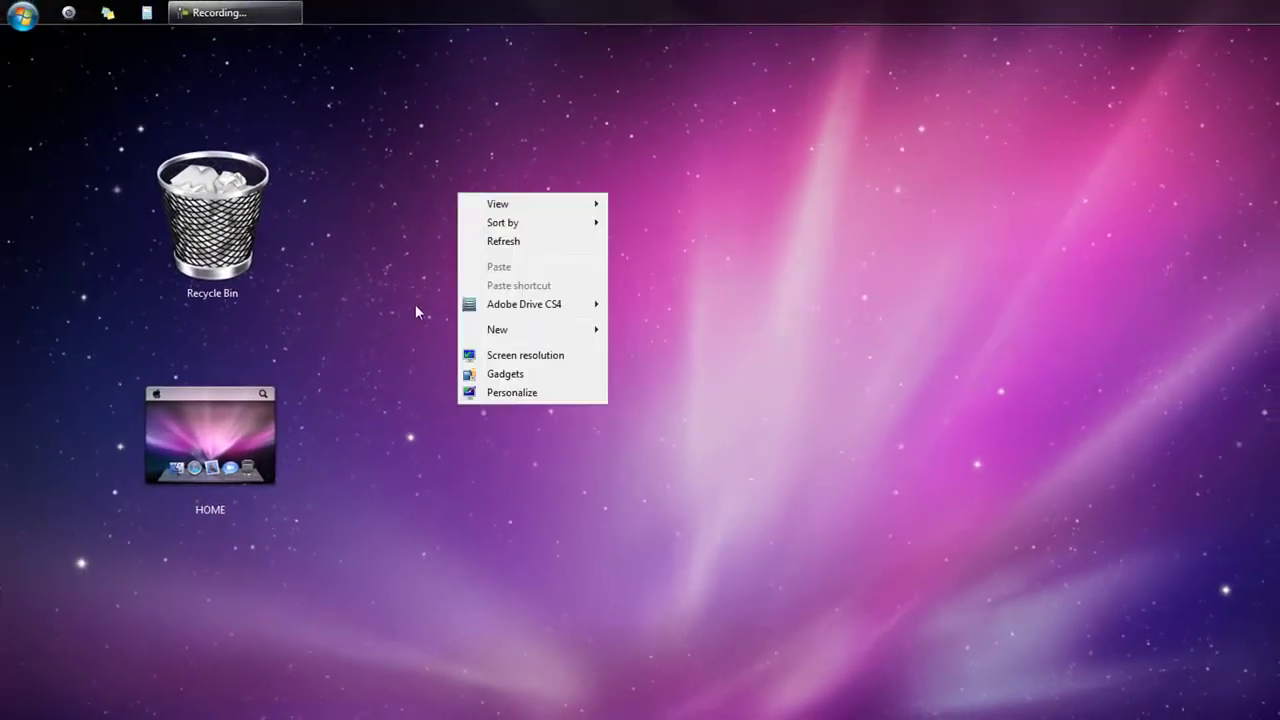
{"action": "right_click", "coordinate": [380, 334]}
{"action": "left_click", "coordinate": [865, 209]}
{"action": "right_click", "coordinate": [866, 209]}
{"action": "left_click", "coordinate": [665, 308]}
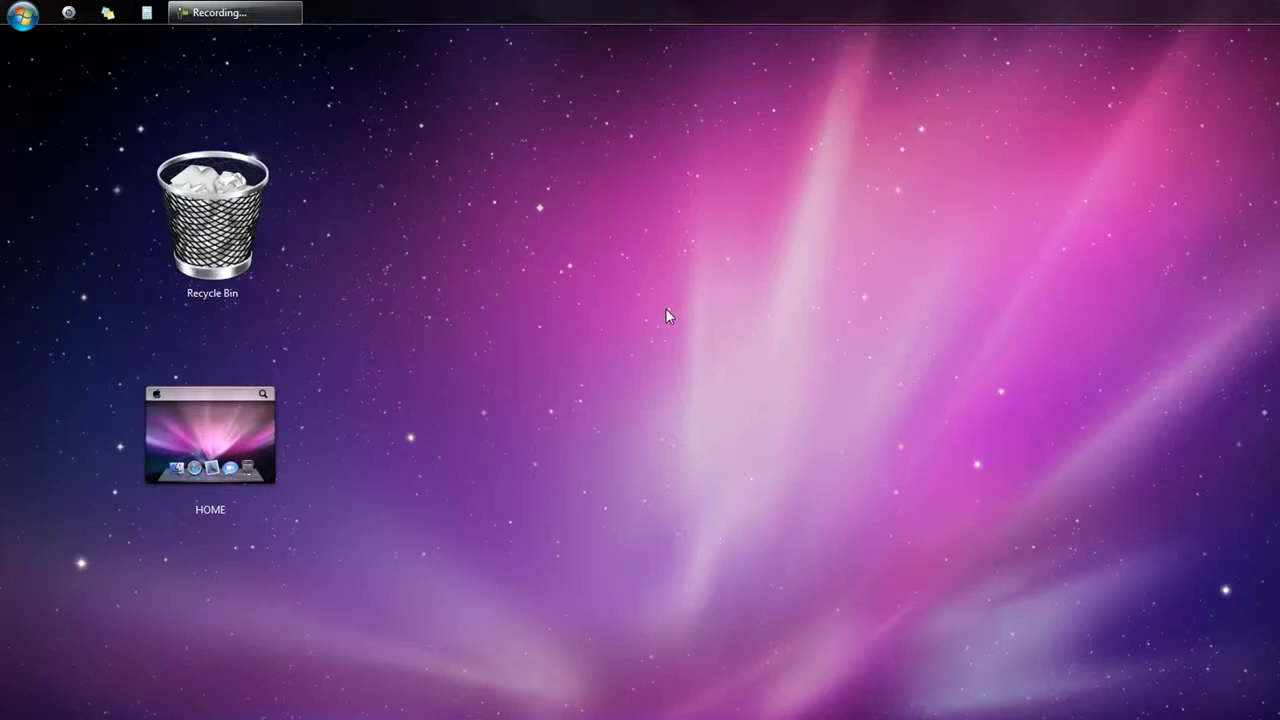
Step: Expand All Programs > Accessories > System Tools to show Disk Cleanup and Diskeeper
{"action": "left_click", "coordinate": [22, 14]}
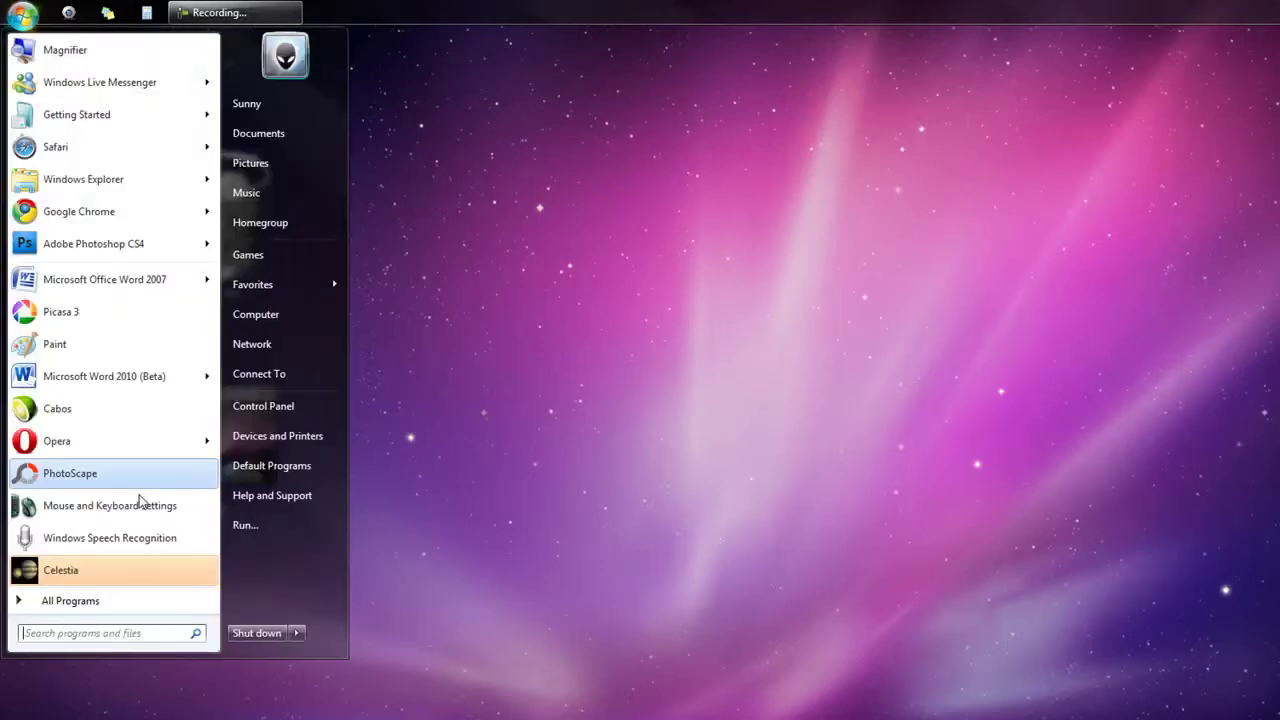
{"action": "left_click", "coordinate": [70, 600]}
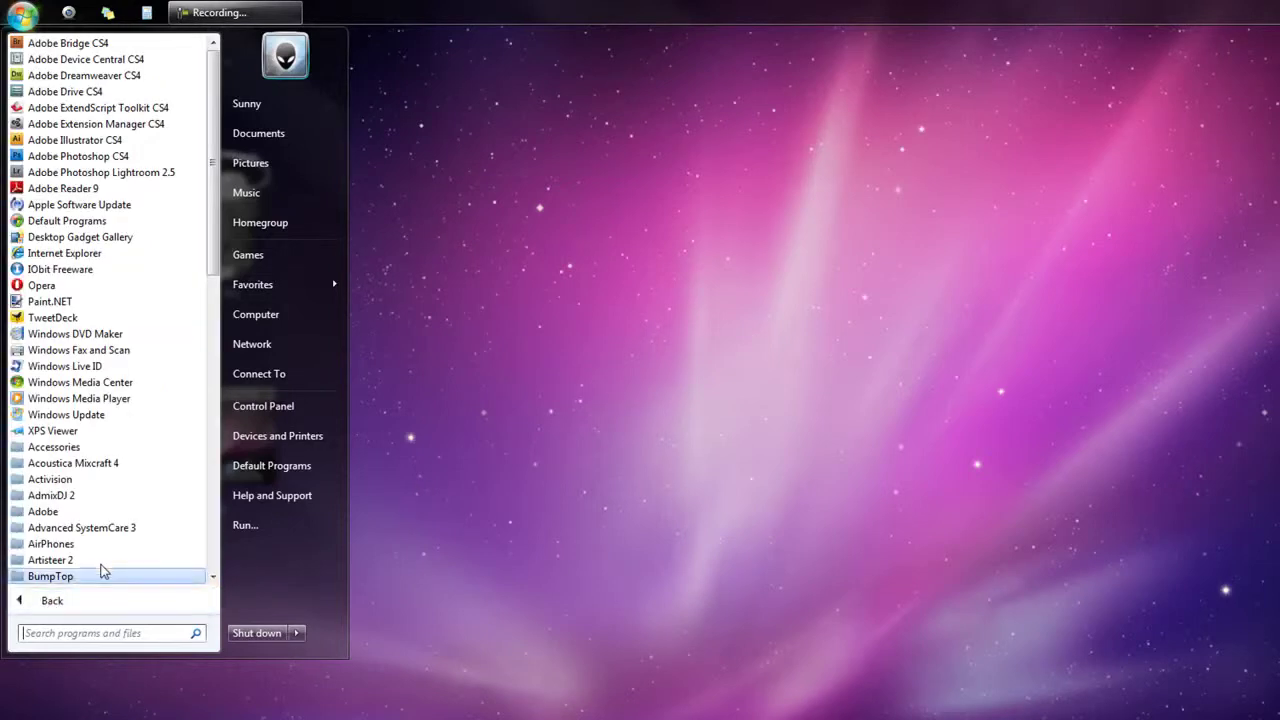
{"action": "scroll", "coordinate": [127, 466], "scroll_direction": "down", "scroll_amount": 4}
{"action": "scroll", "coordinate": [151, 214], "scroll_direction": "down", "scroll_amount": 2}
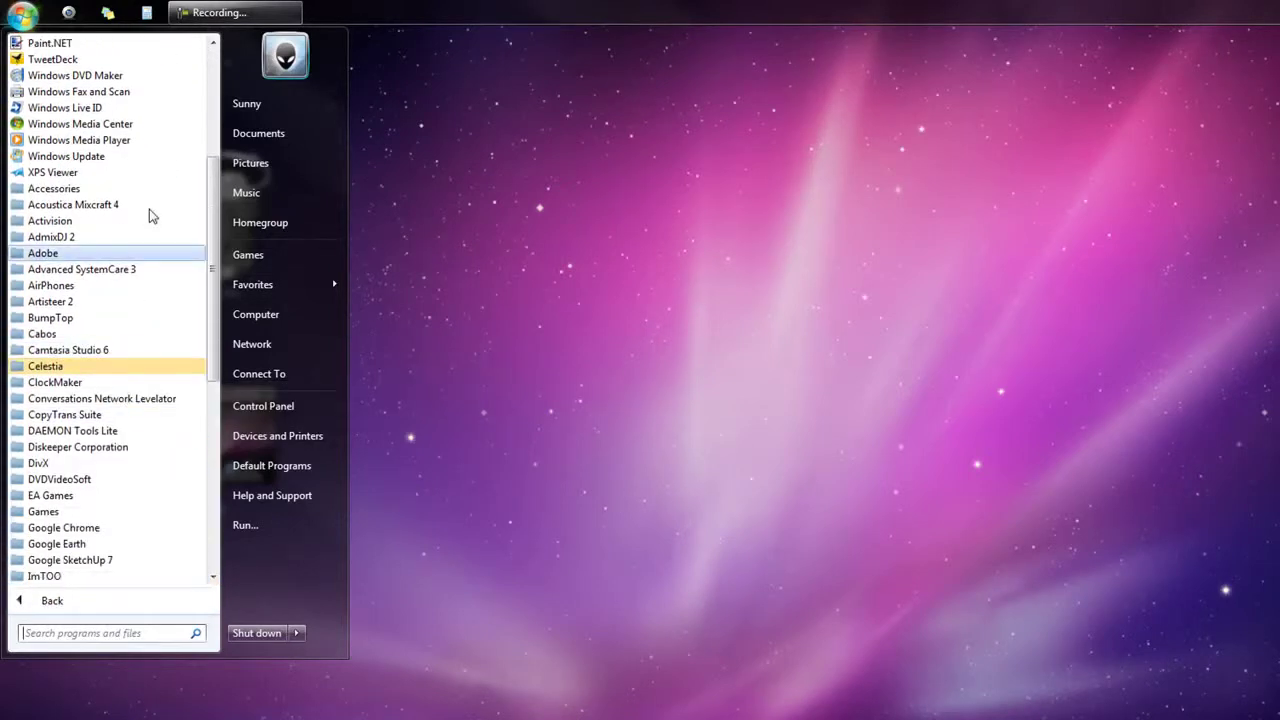
{"action": "left_click", "coordinate": [132, 177]}
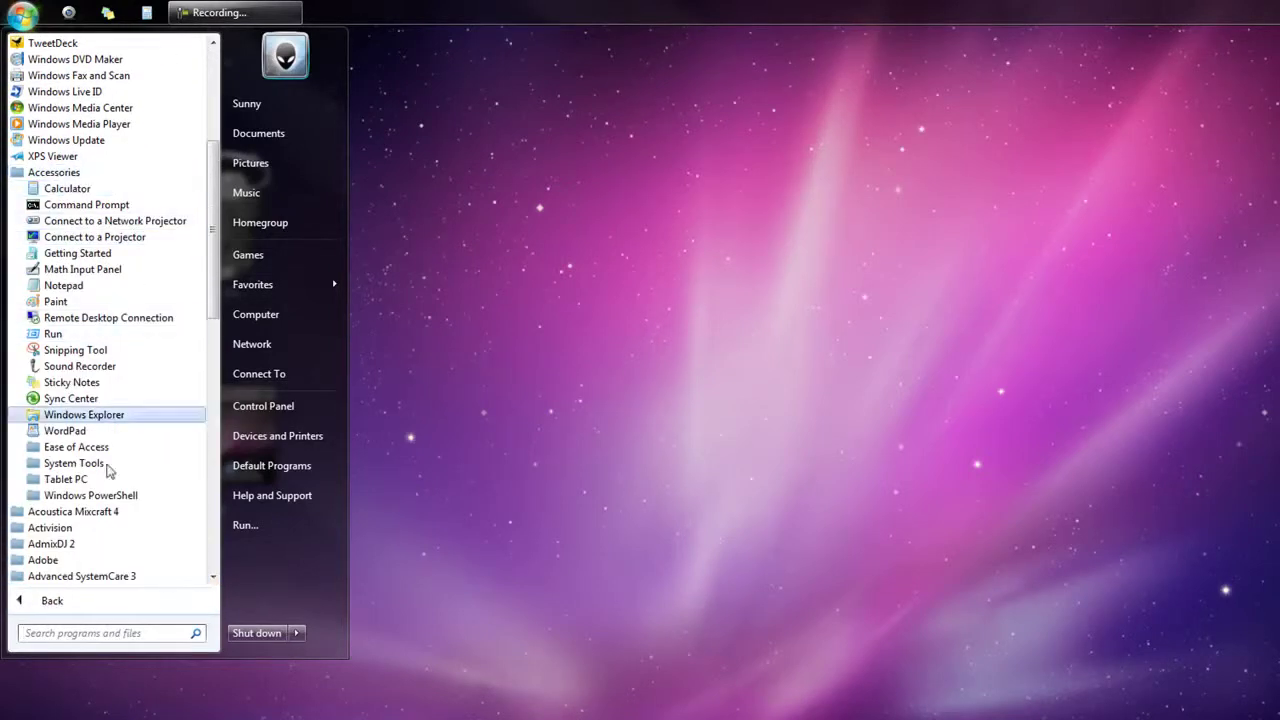
{"action": "left_click", "coordinate": [150, 463]}
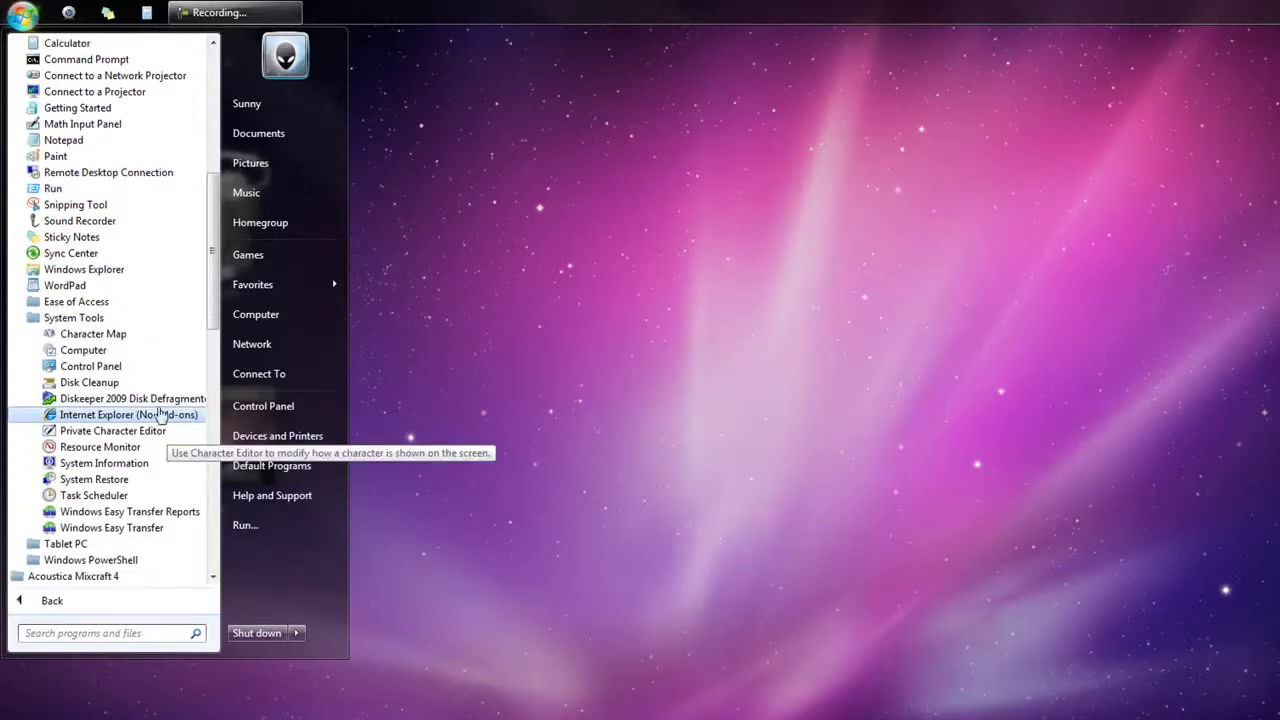
{"action": "scroll", "coordinate": [145, 388], "scroll_direction": "down", "scroll_amount": 1}
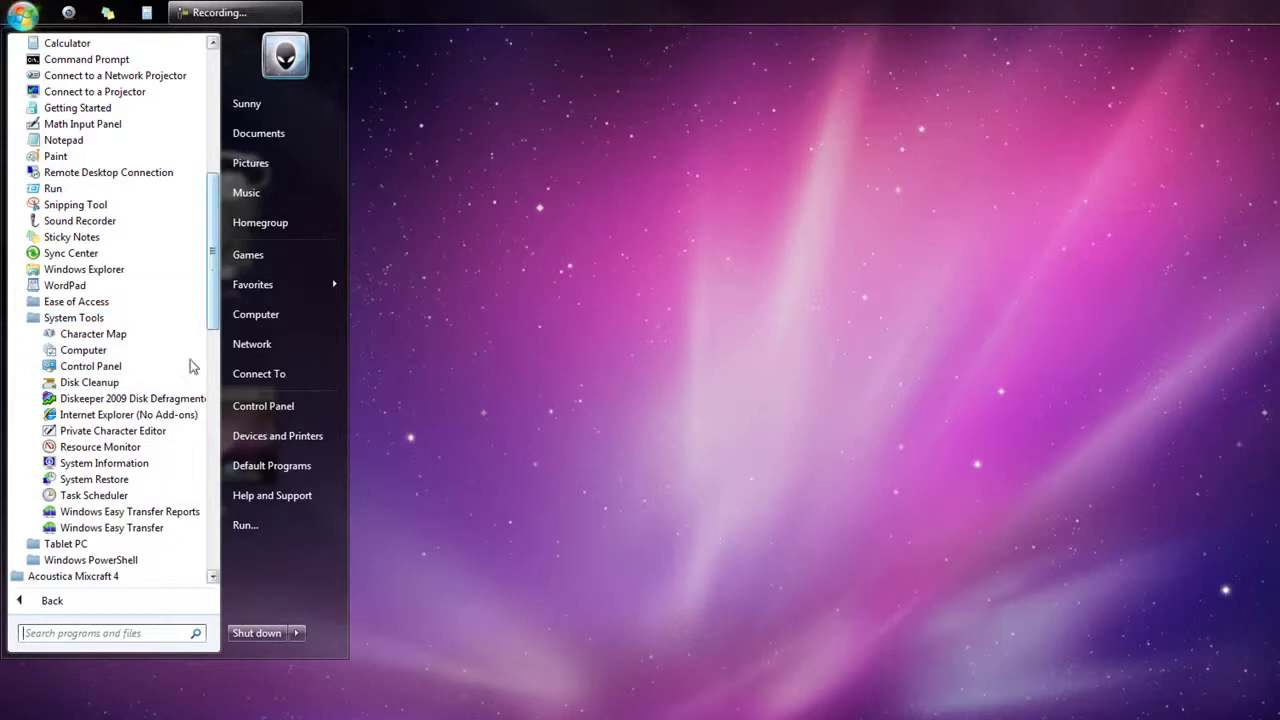
Step: Close the Start menu by clicking an empty spot on the desktop
{"action": "left_click", "coordinate": [470, 436]}
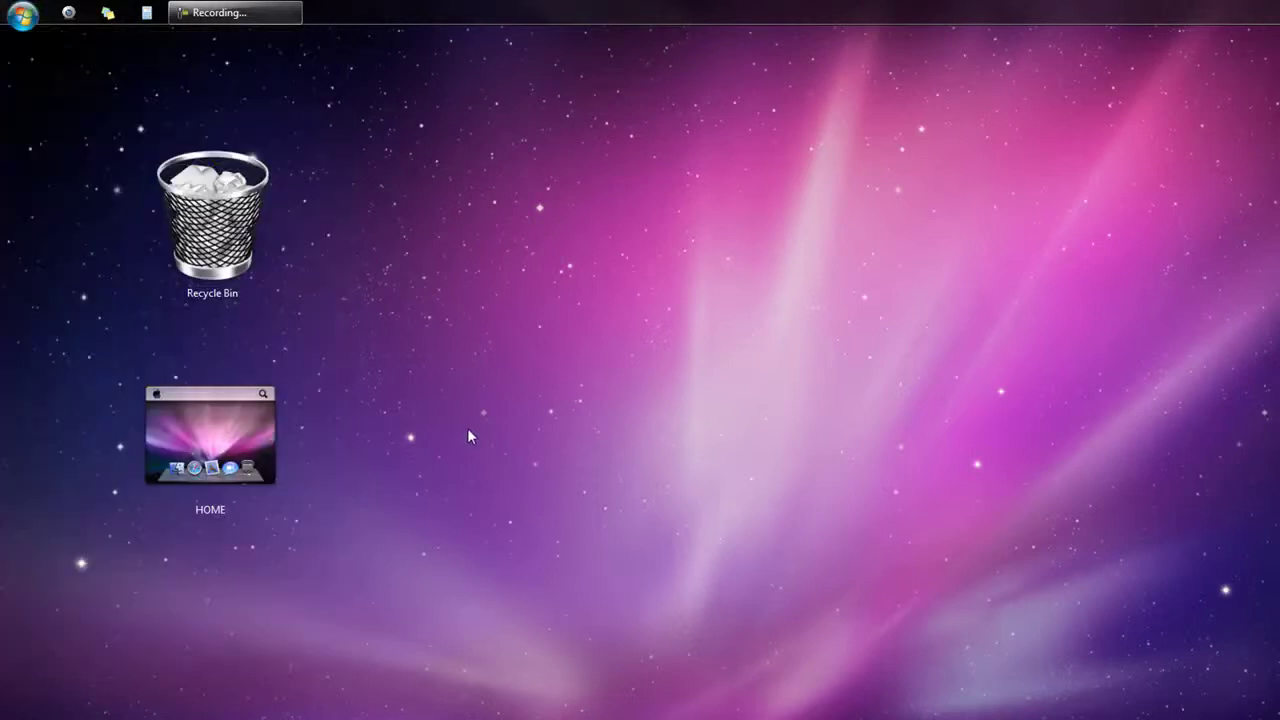